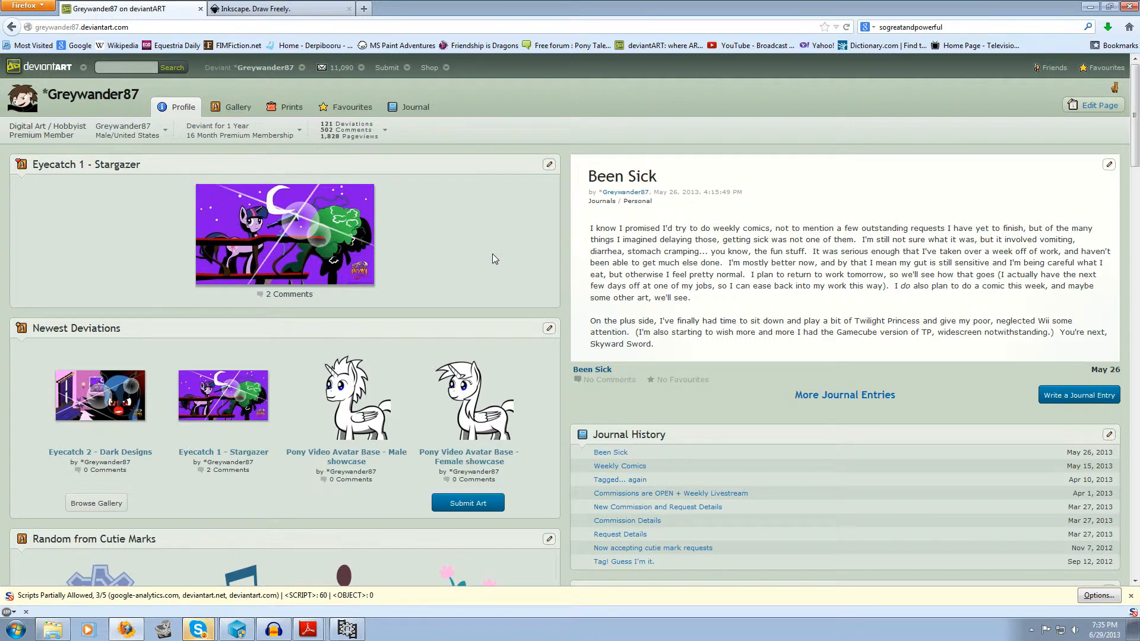
- Open the Pony Video Avatar Base - Female showcase deviation and follow its link to the .svg download page
scroll(494, 257, down, 3)
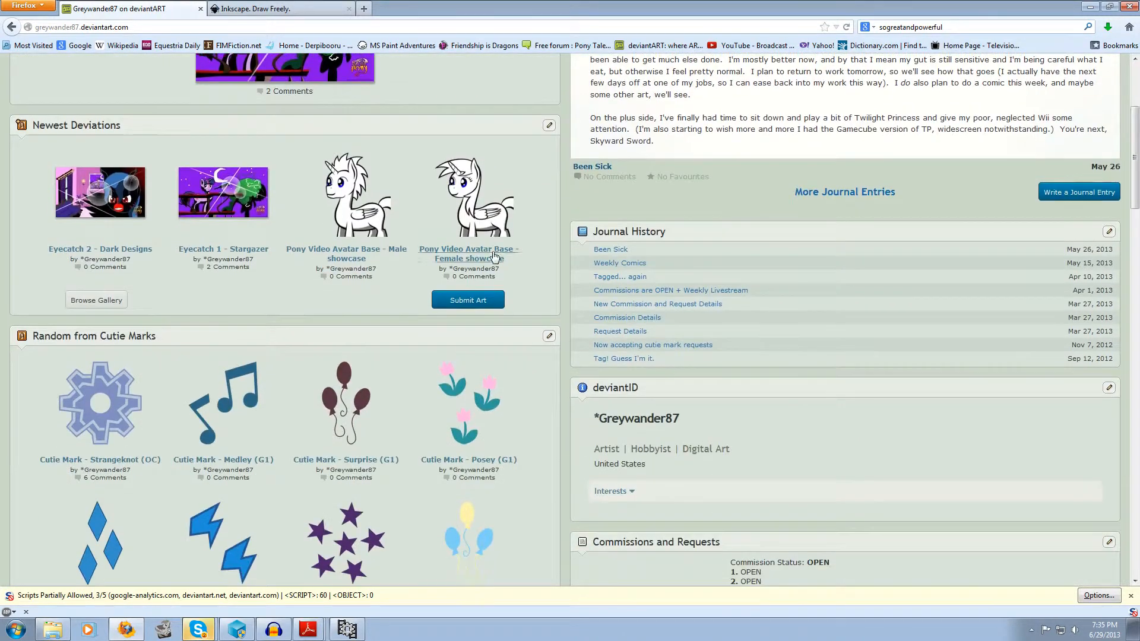
click(478, 206)
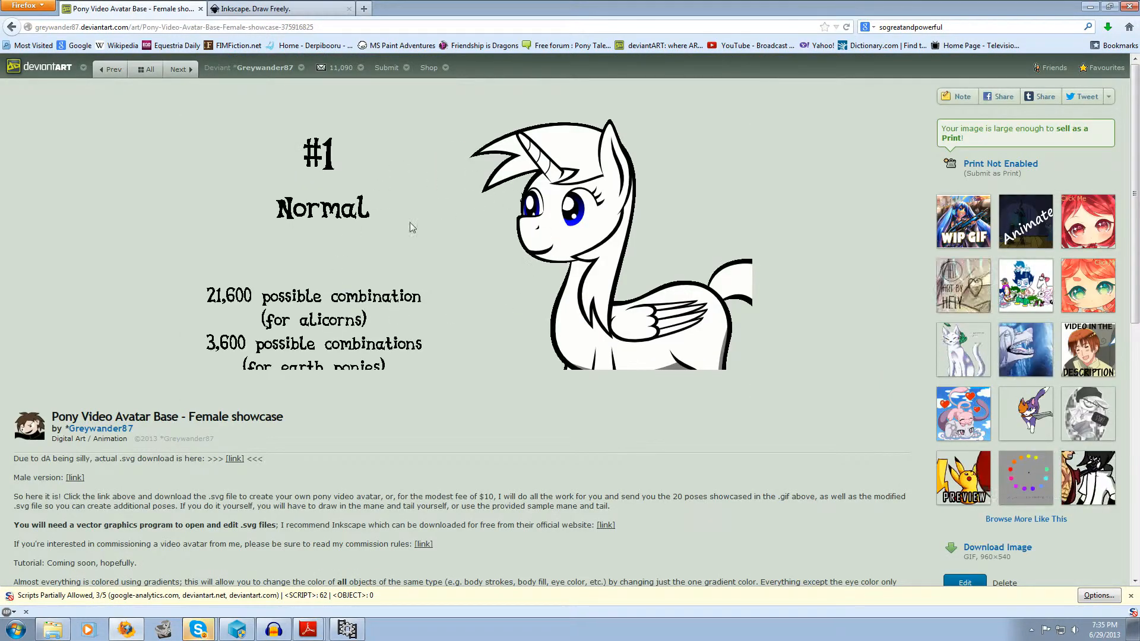
click(231, 461)
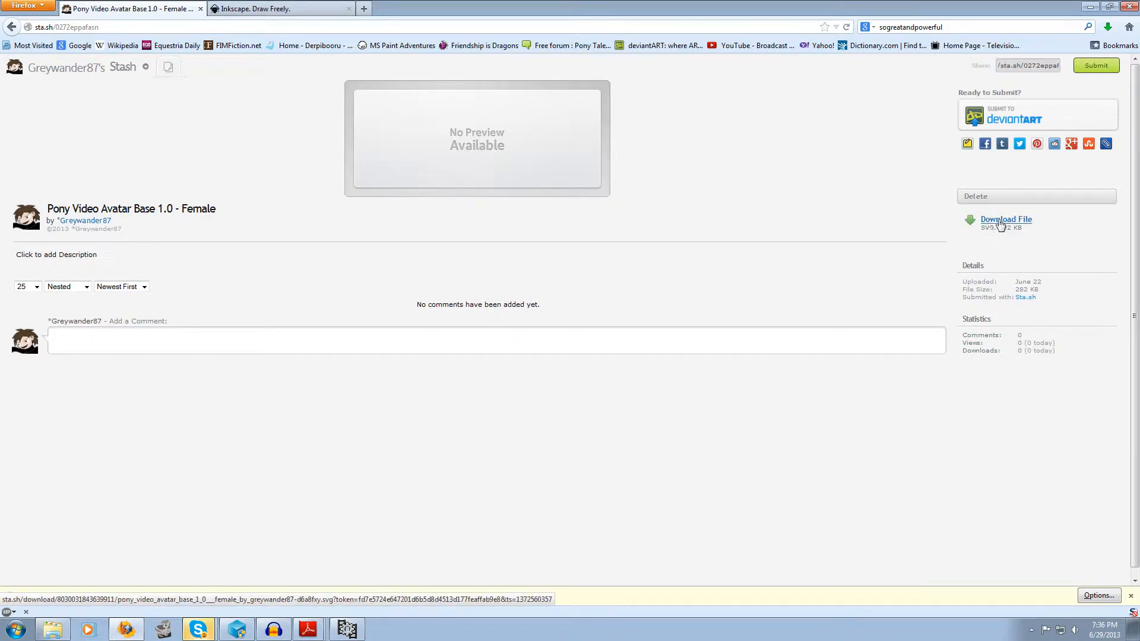
- Create a new folder named Firefly inside the Video Avatars folder
click(67, 631)
right_click(393, 193)
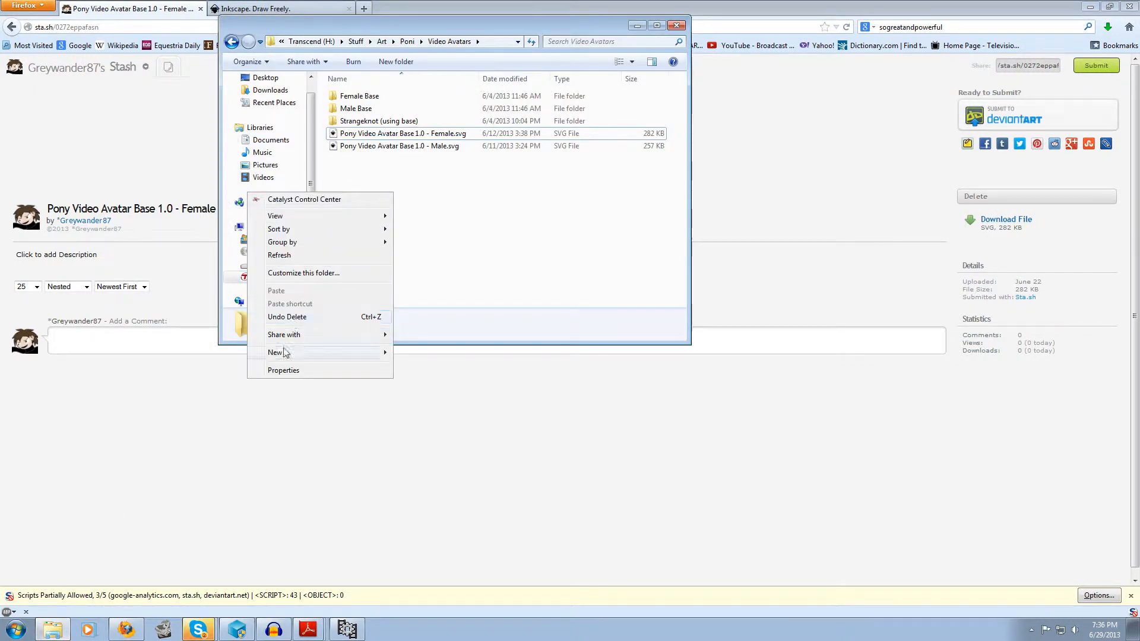
mouse_move(279, 353)
click(152, 355)
text(Firefly)
key(Return)
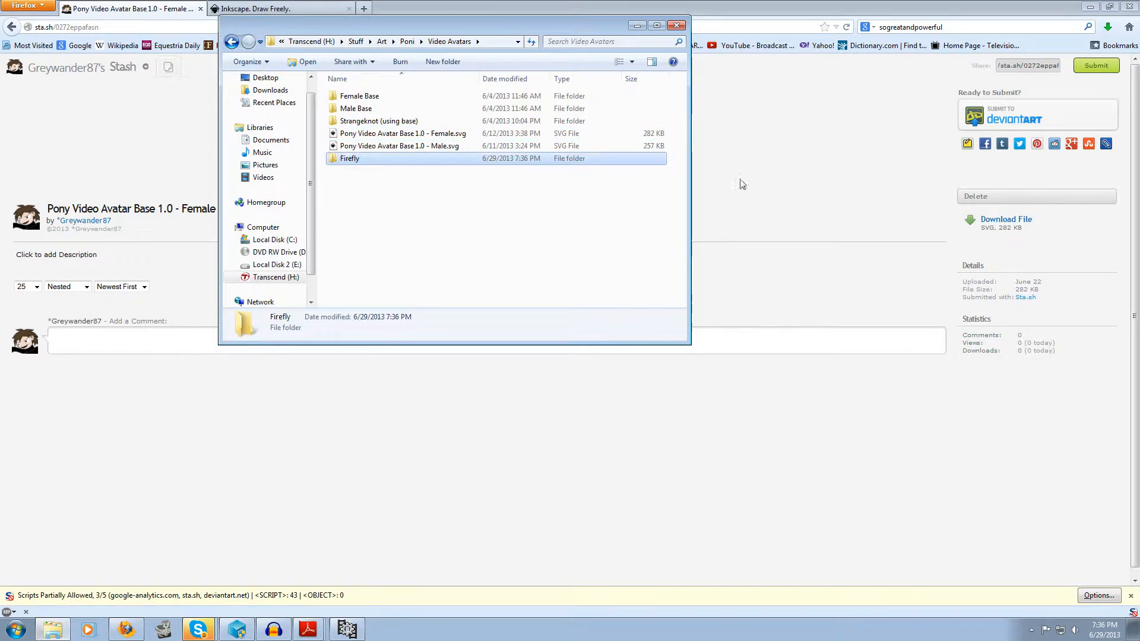
- View the Inkscape website in the browser, and open Pony Video Avatar Base 1.0 - Female.svg from the Video Avatars folder in Inkscape
click(764, 129)
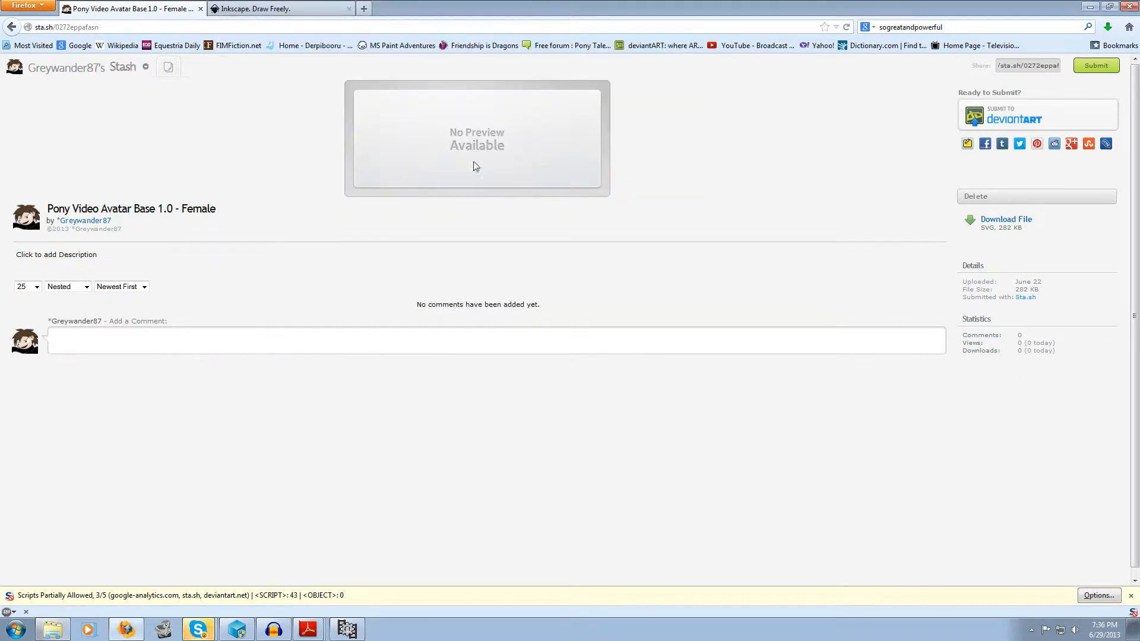
click(276, 8)
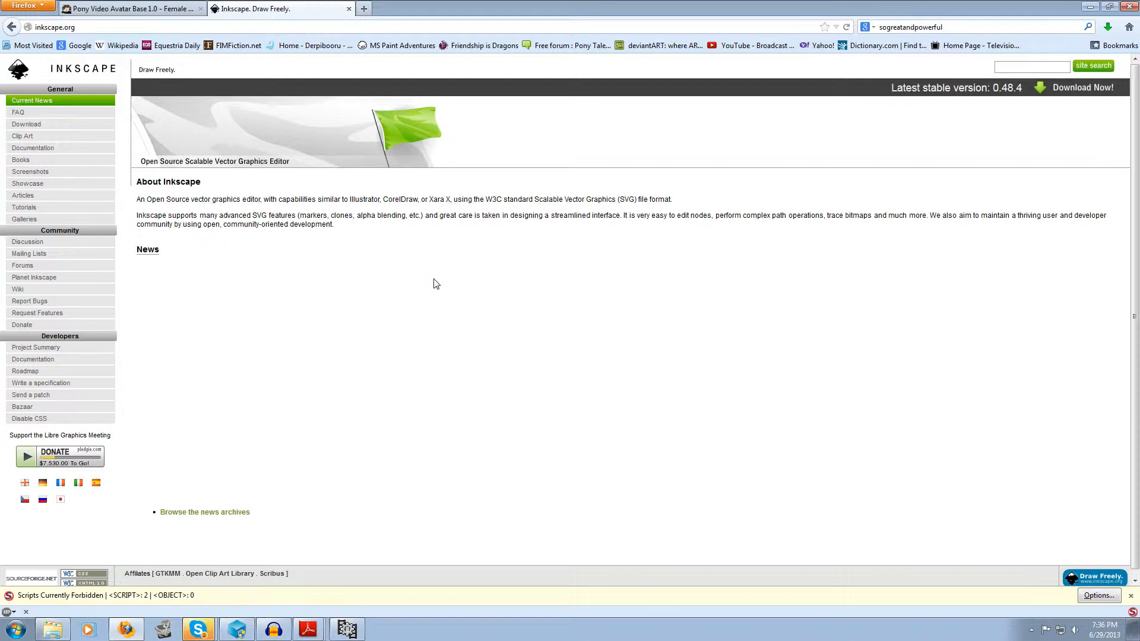
click(53, 630)
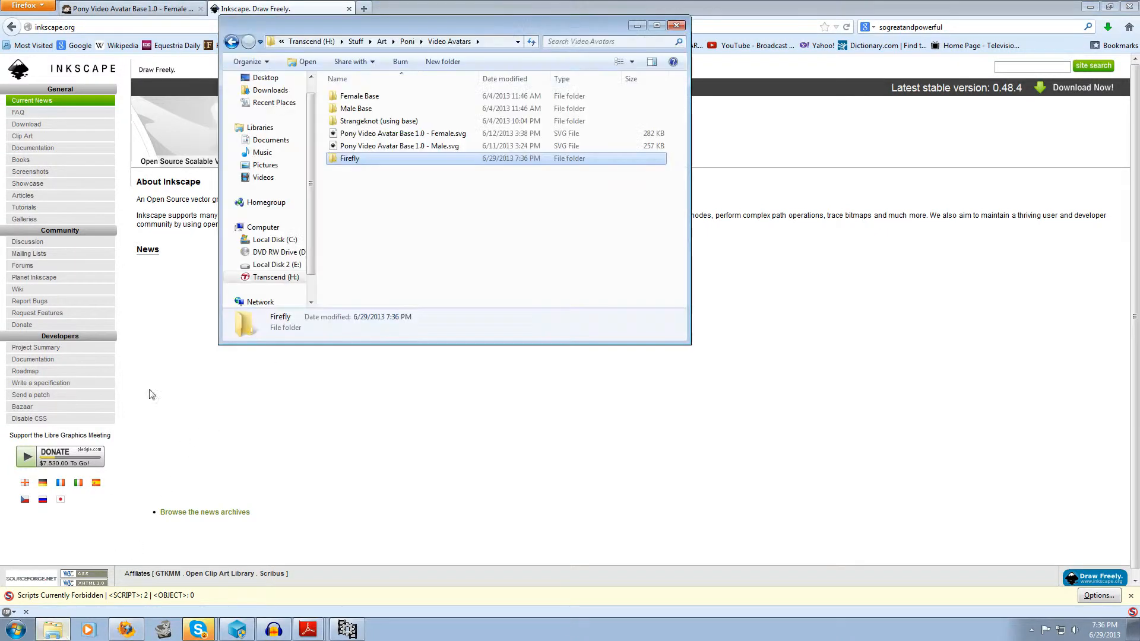
click(442, 135)
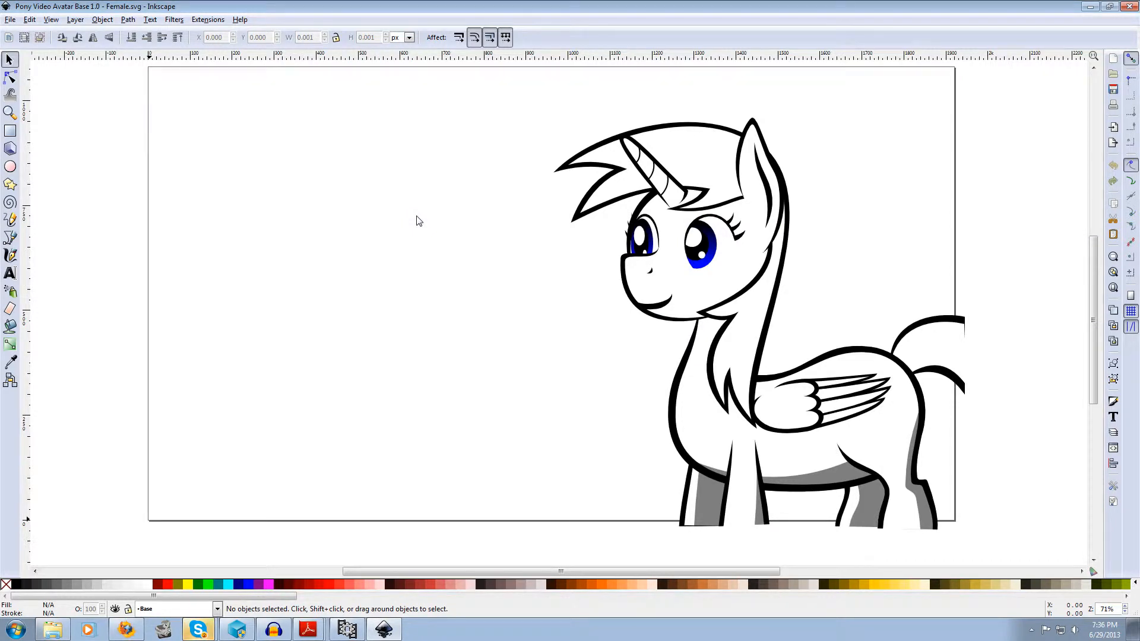
- Save the document as an Inkscape SVG named Firefly in the Firefly folder
click(10, 19)
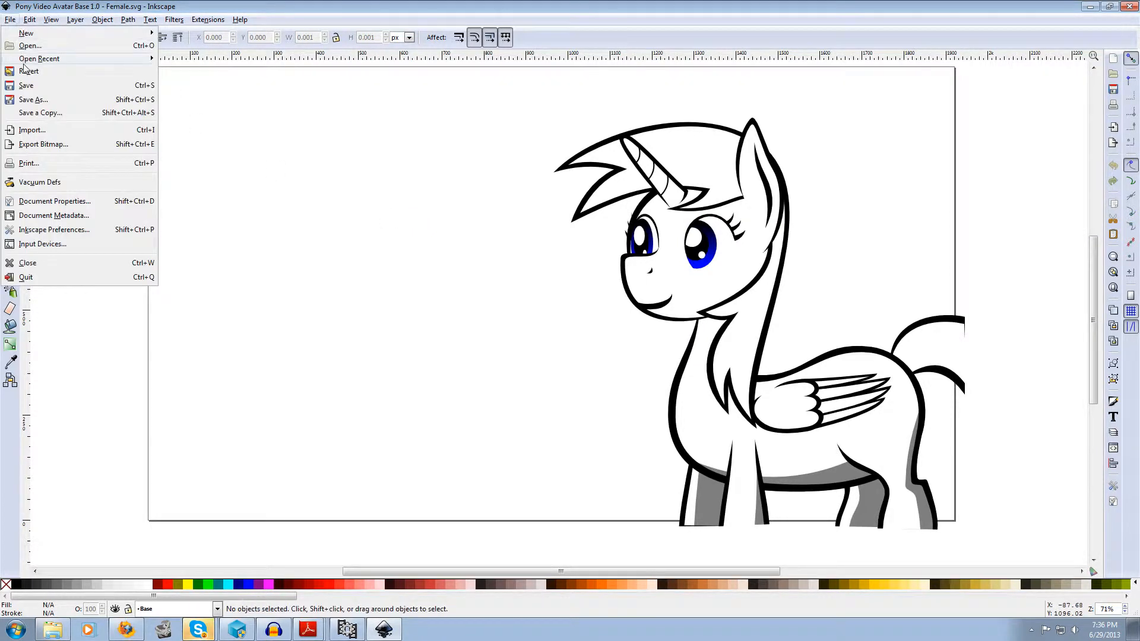
click(33, 99)
double_click(95, 89)
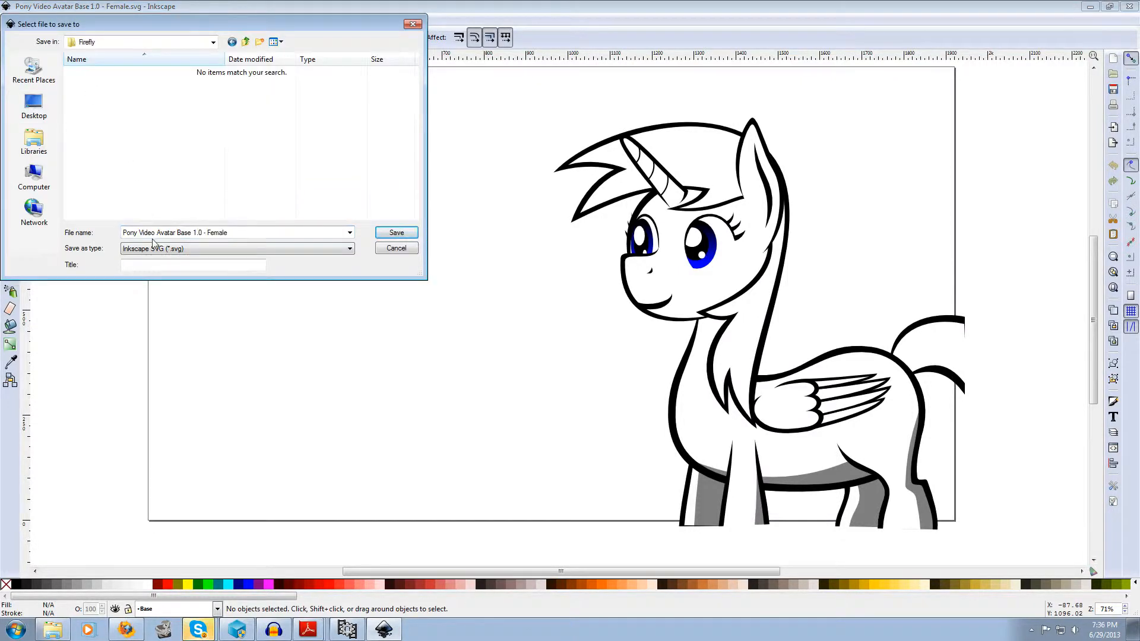
click(214, 235)
click(224, 232)
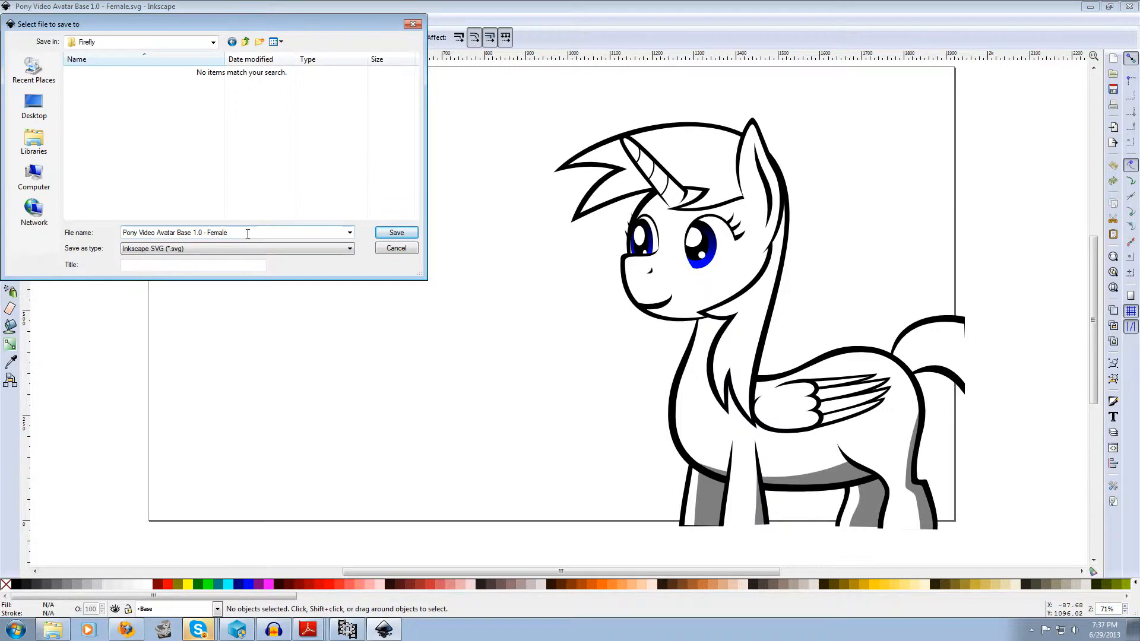
drag(247, 232, 120, 232)
text(Fl)
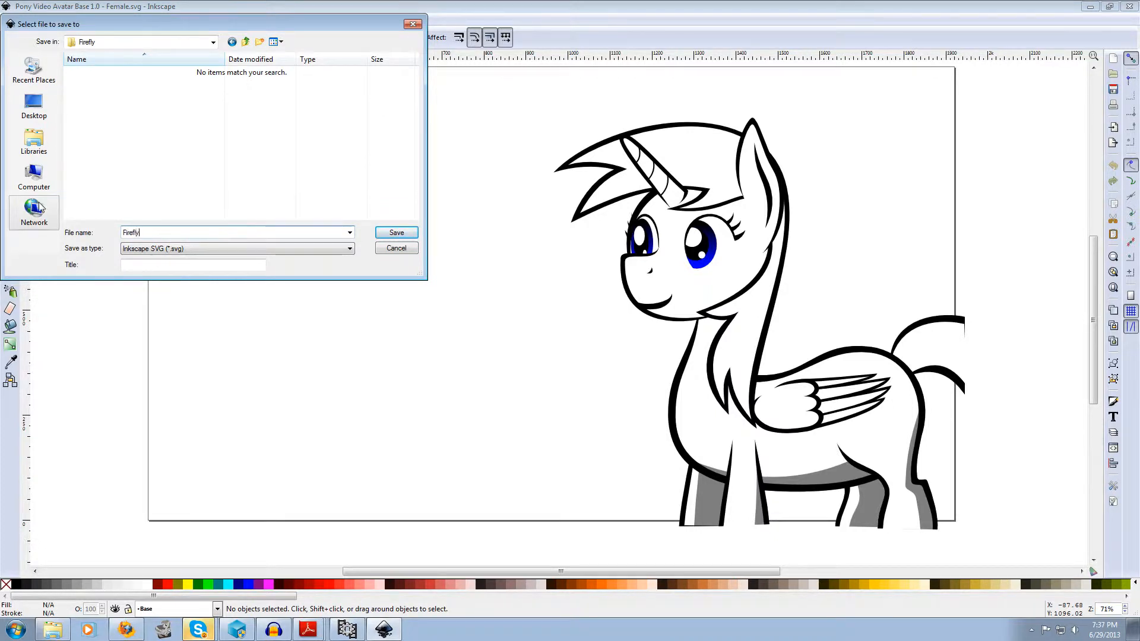
key(Return)
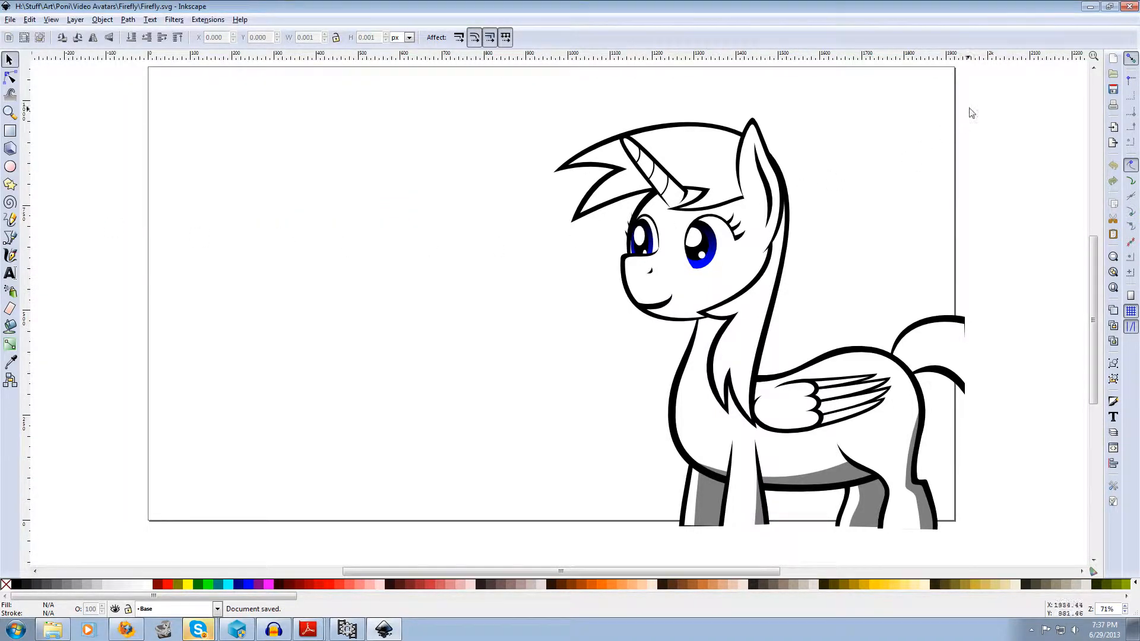
click(1114, 89)
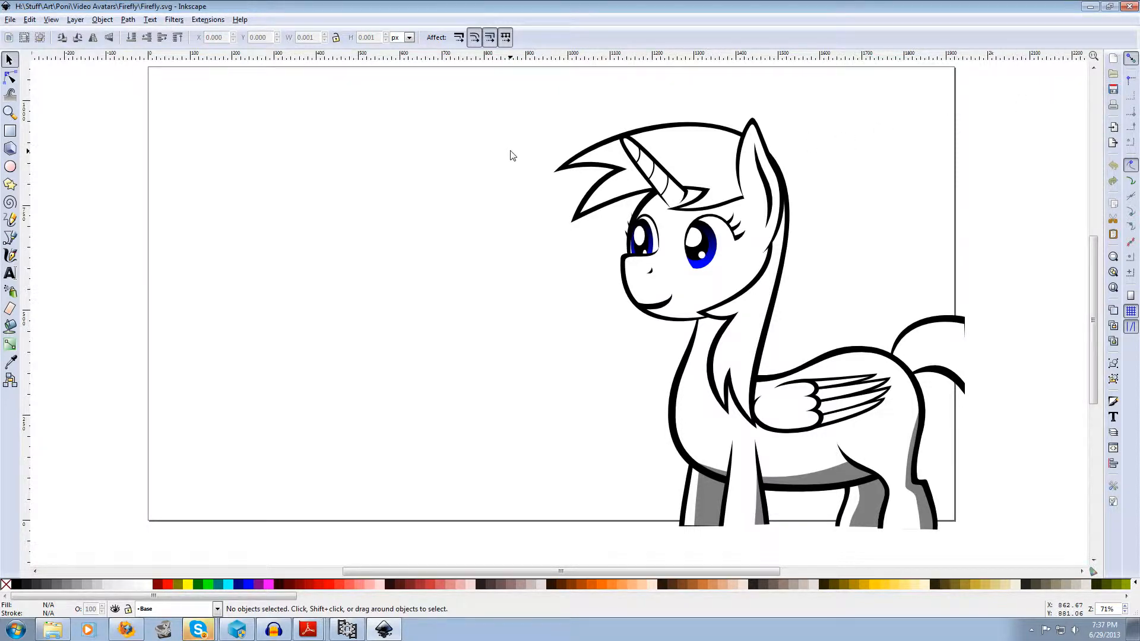
- Display the Fill and Stroke settings beside the drawing
click(104, 20)
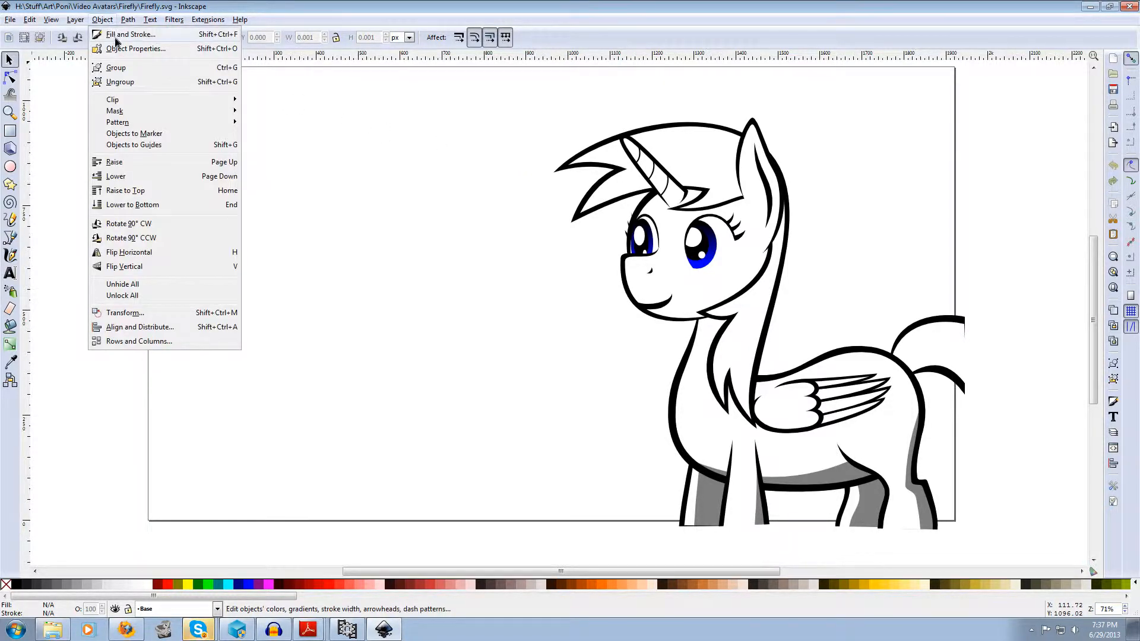
click(116, 36)
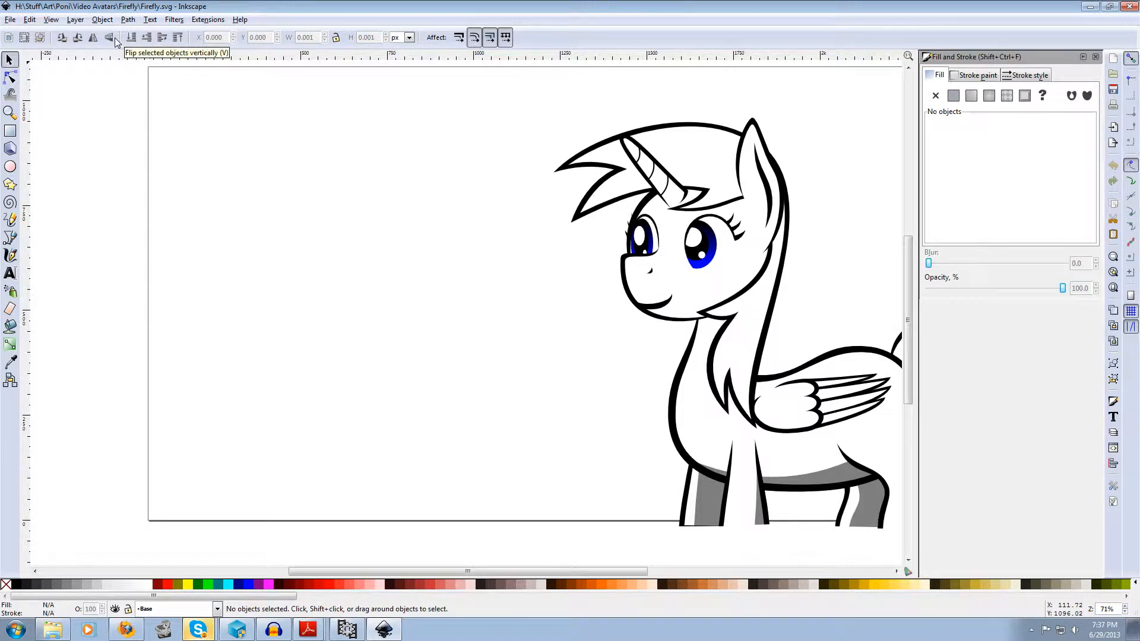
scroll(371, 260, right, 4)
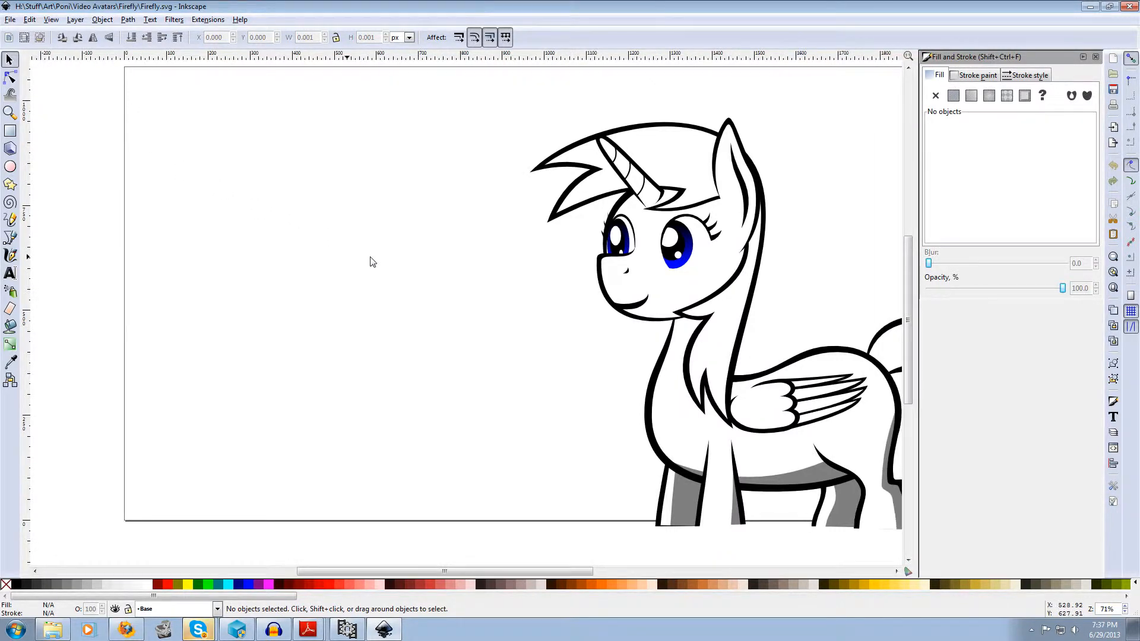
- Display the Layers list above Fill and Stroke and enlarge it to show more layers
click(76, 19)
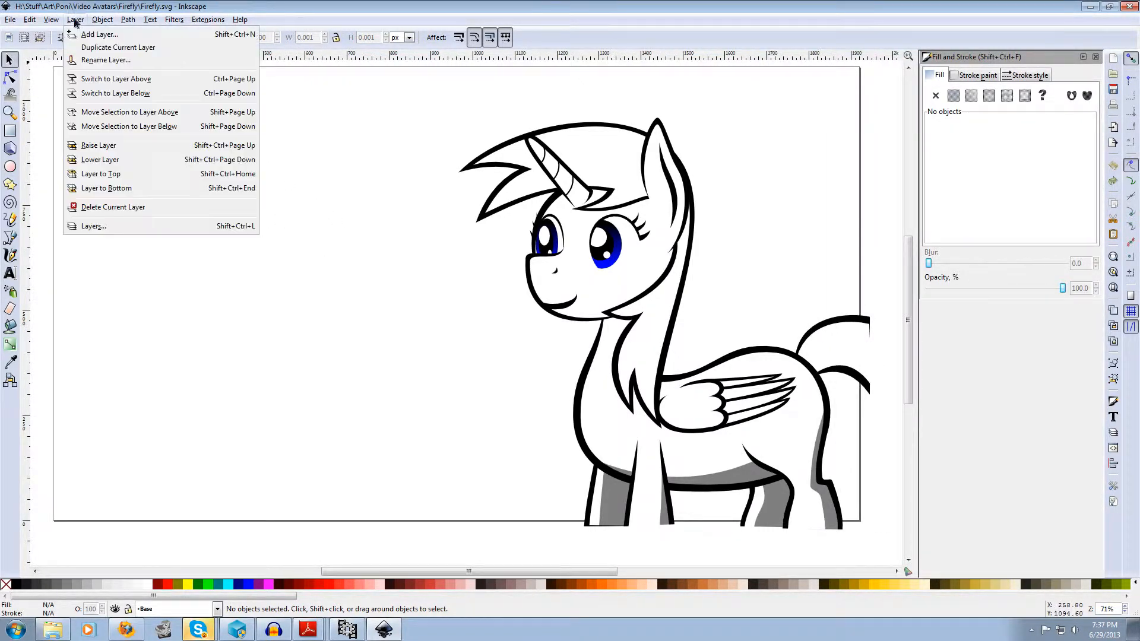
click(92, 226)
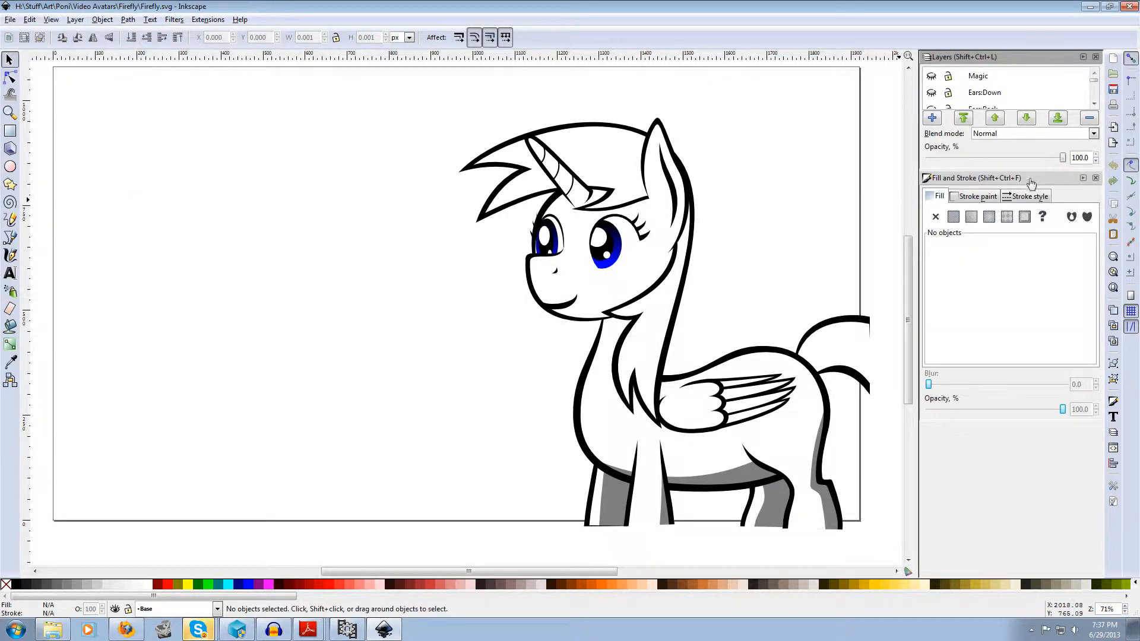
mouse_move(1020, 168)
mouse_down()
mouse_move(1027, 333)
mouse_move(1030, 313)
mouse_up()
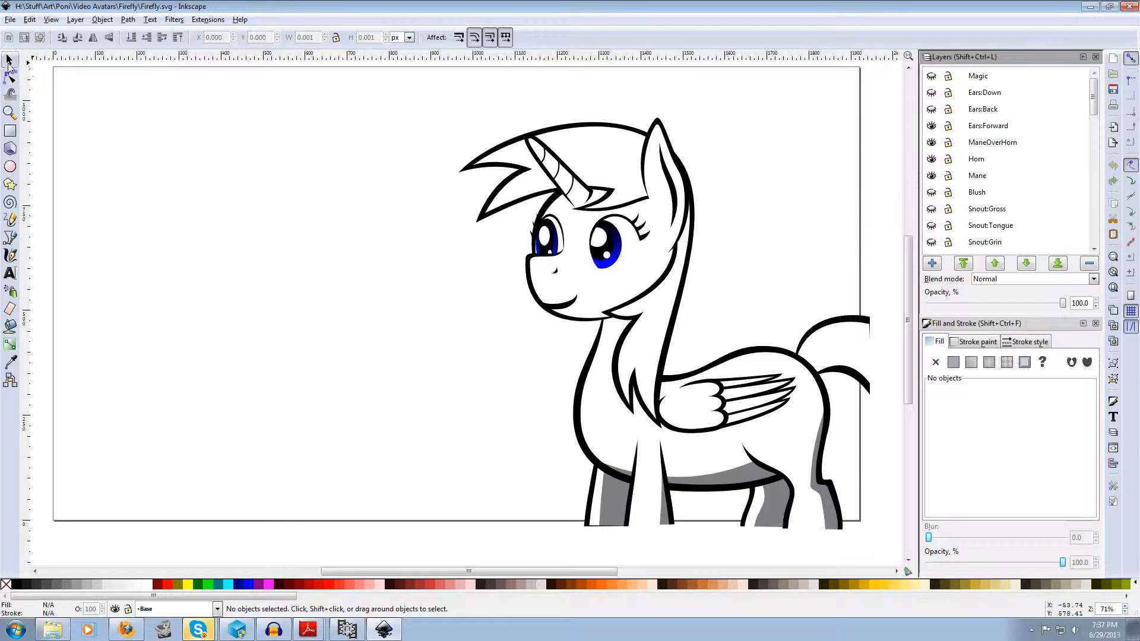
- Try moving the grouped body outline and other loose groups away from the pony onto the empty part of the page
click(624, 432)
drag(601, 420, 267, 324)
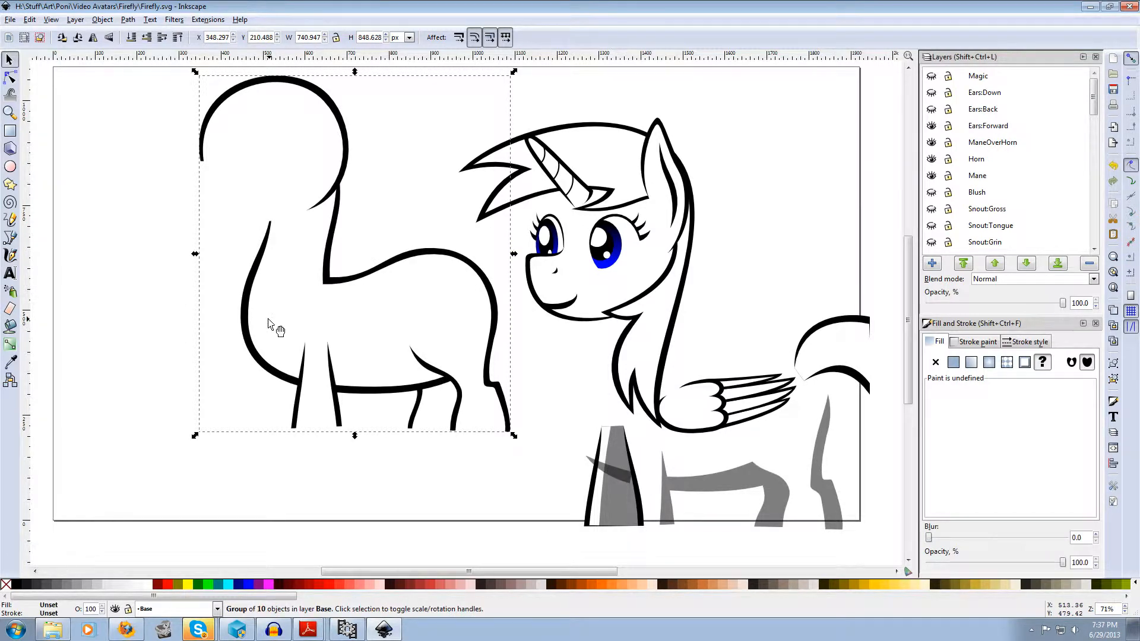
drag(272, 326, 249, 350)
drag(166, 98, 297, 376)
click(357, 401)
drag(415, 373, 392, 375)
drag(314, 375, 454, 356)
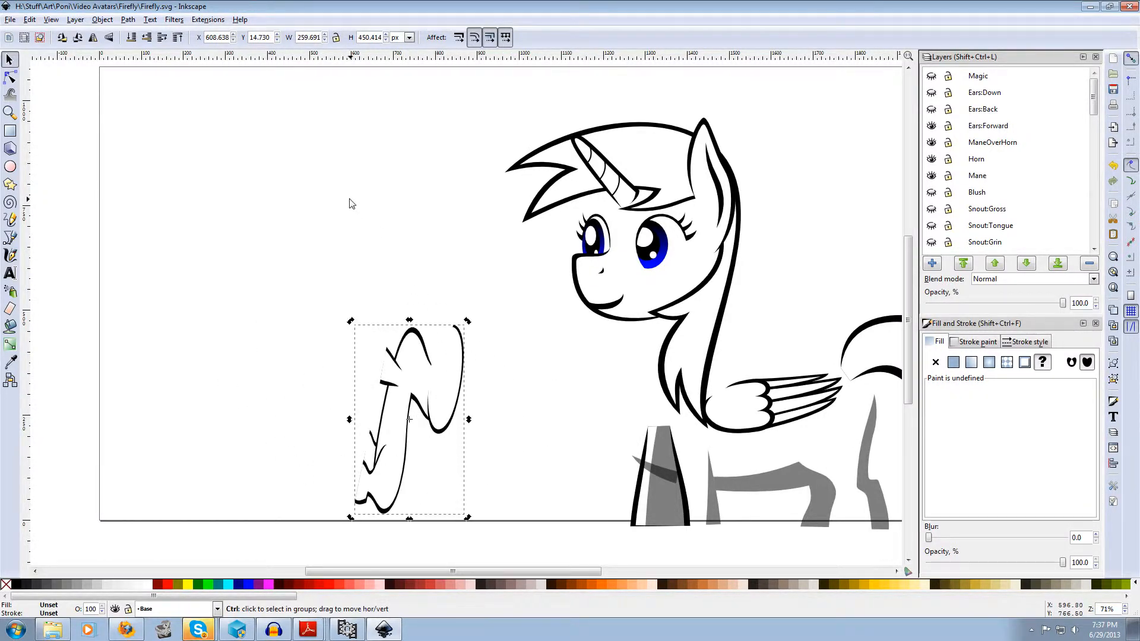
- Undo all the group moves and clear the selection
key(ctrl+z)
key(ctrl+z)
key(ctrl+z)
key(ctrl+z)
key(ctrl+z)
key(ctrl+z)
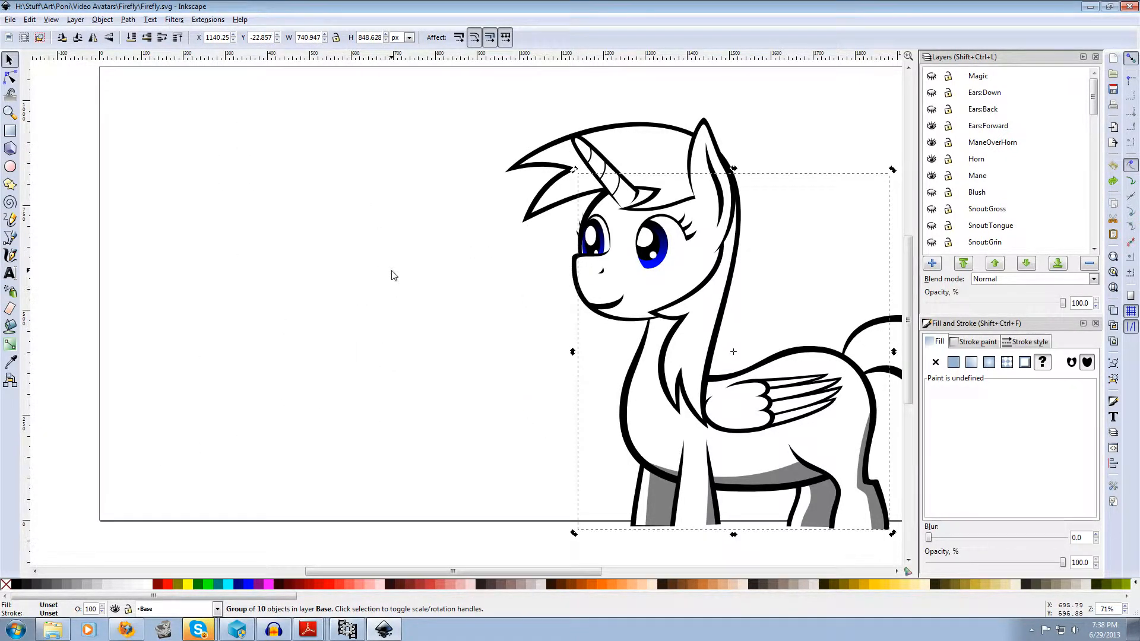
click(392, 275)
click(652, 429)
click(475, 305)
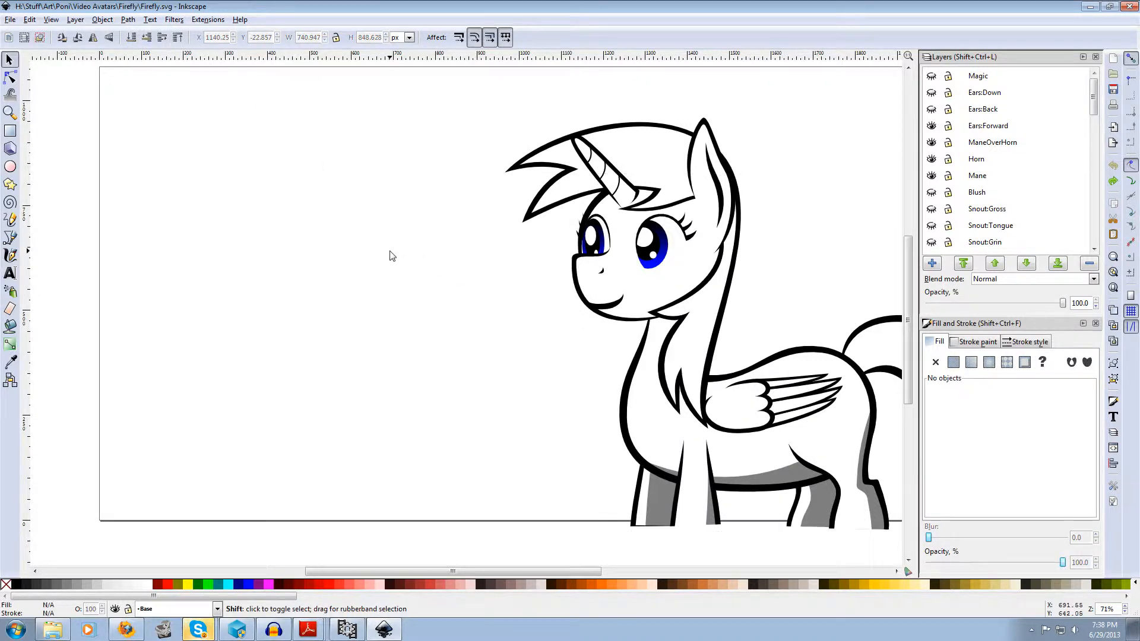
- Select the body fill path inside its group, undo its accidental move, and display its nodes
scroll(392, 256, right, 2)
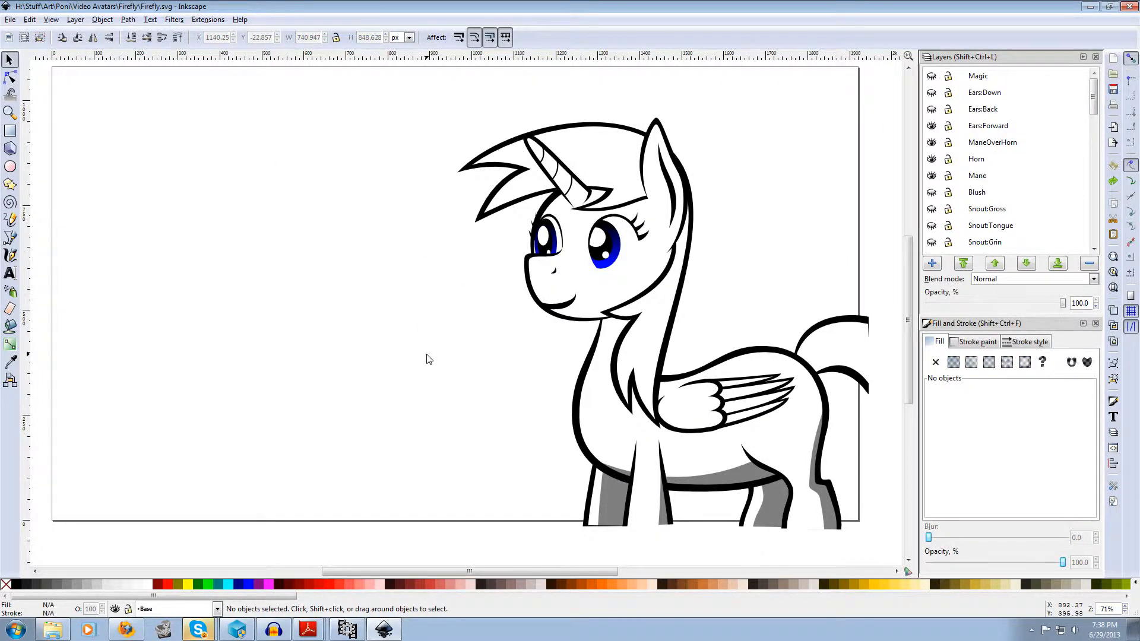
drag(909, 361, 910, 357)
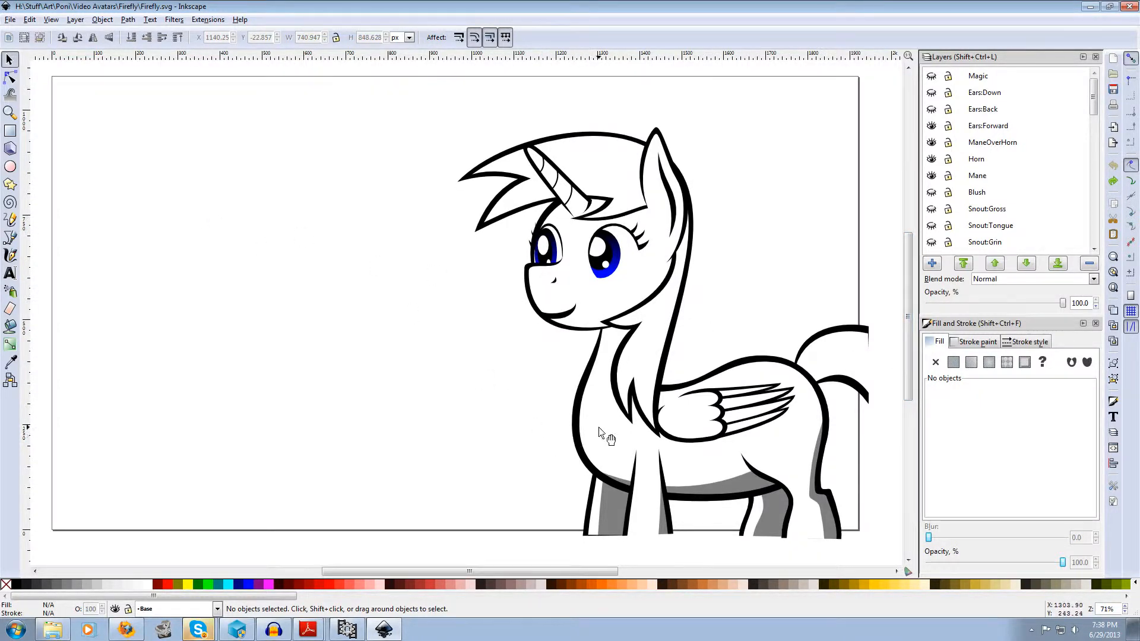
click(535, 444)
drag(534, 442, 545, 457)
key(ctrl+z)
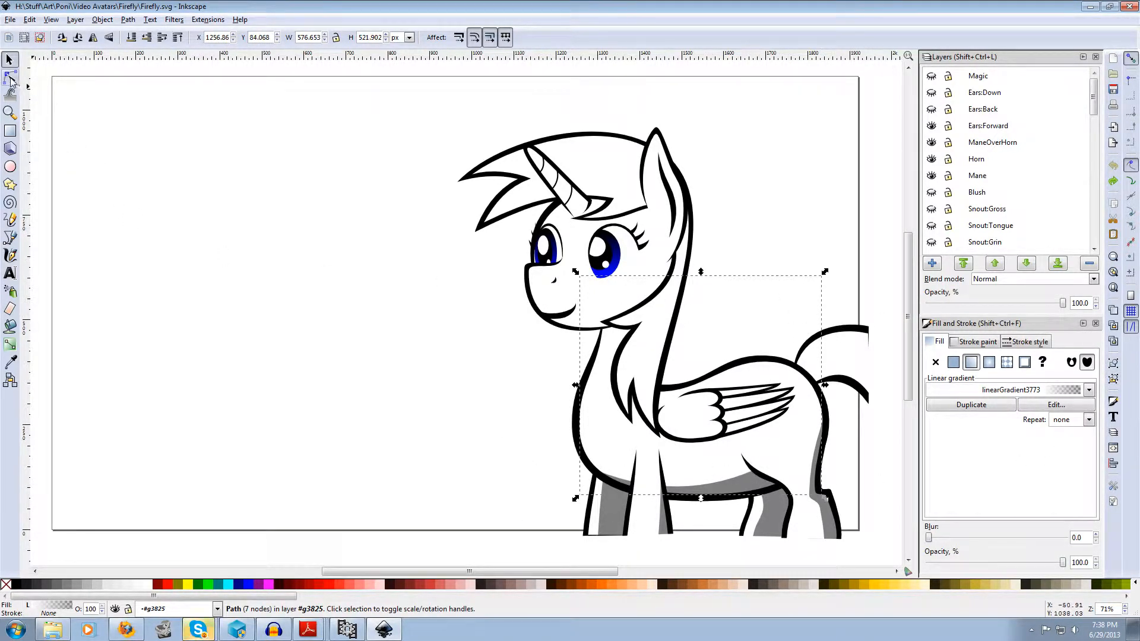
click(11, 78)
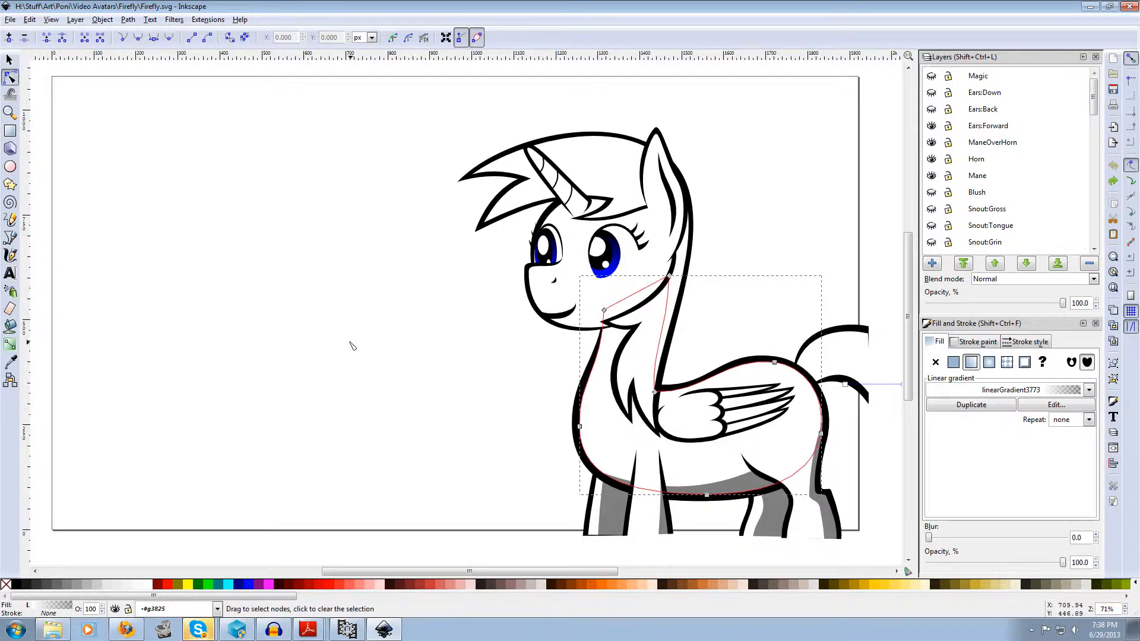
- Select the body's outline, shadow and fill paths in turn with the Node tool to compare their fill paints
click(380, 380)
click(573, 424)
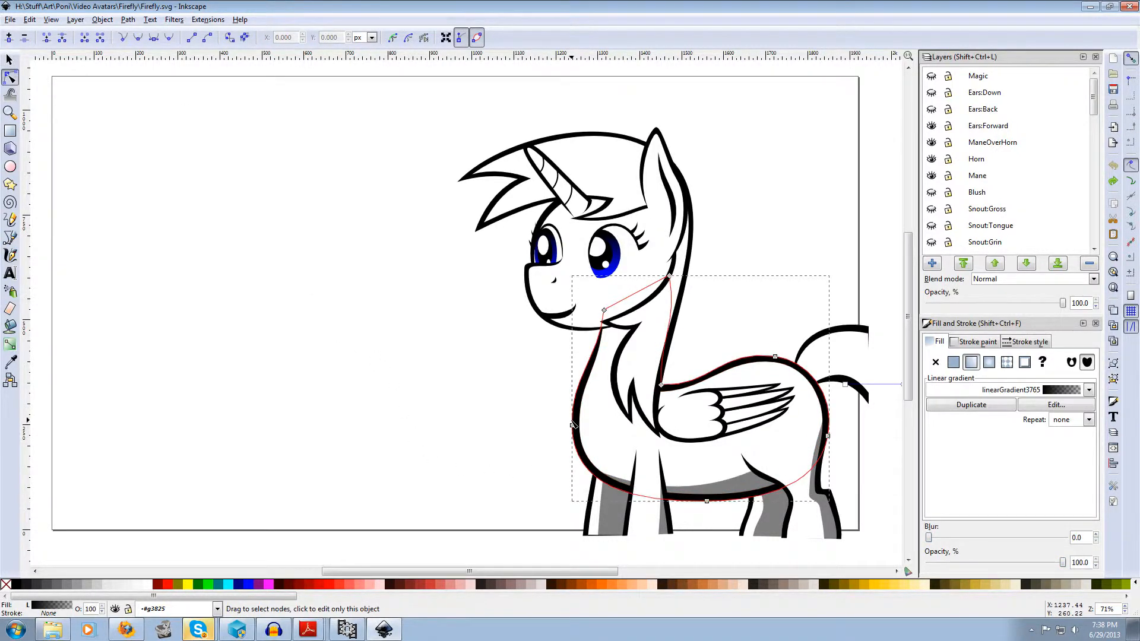
click(625, 404)
click(618, 402)
click(599, 476)
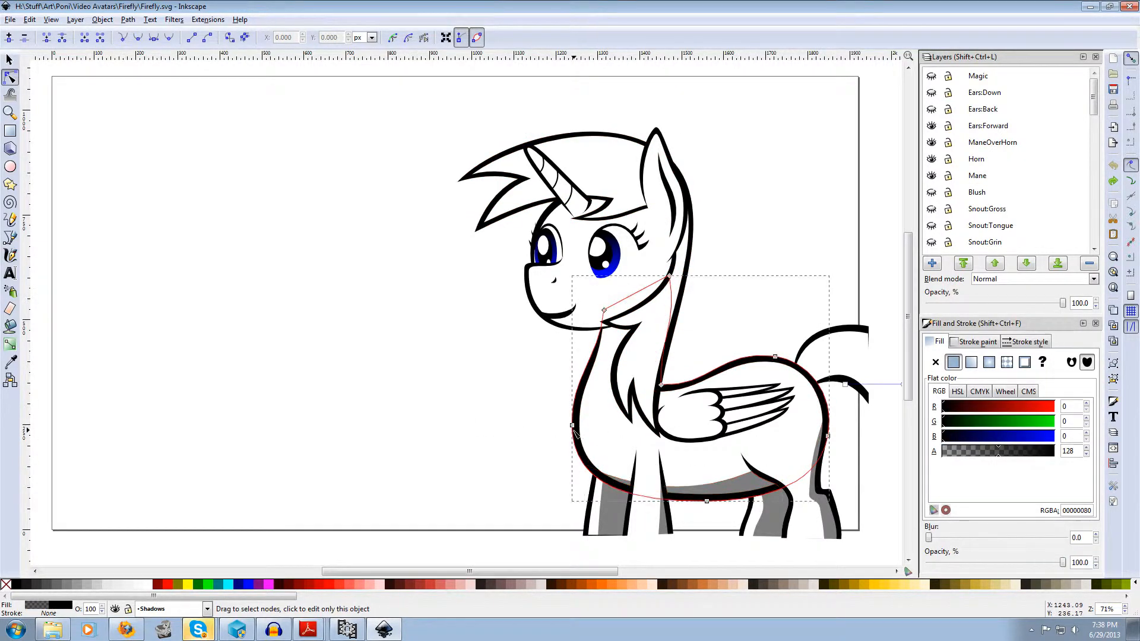
click(602, 437)
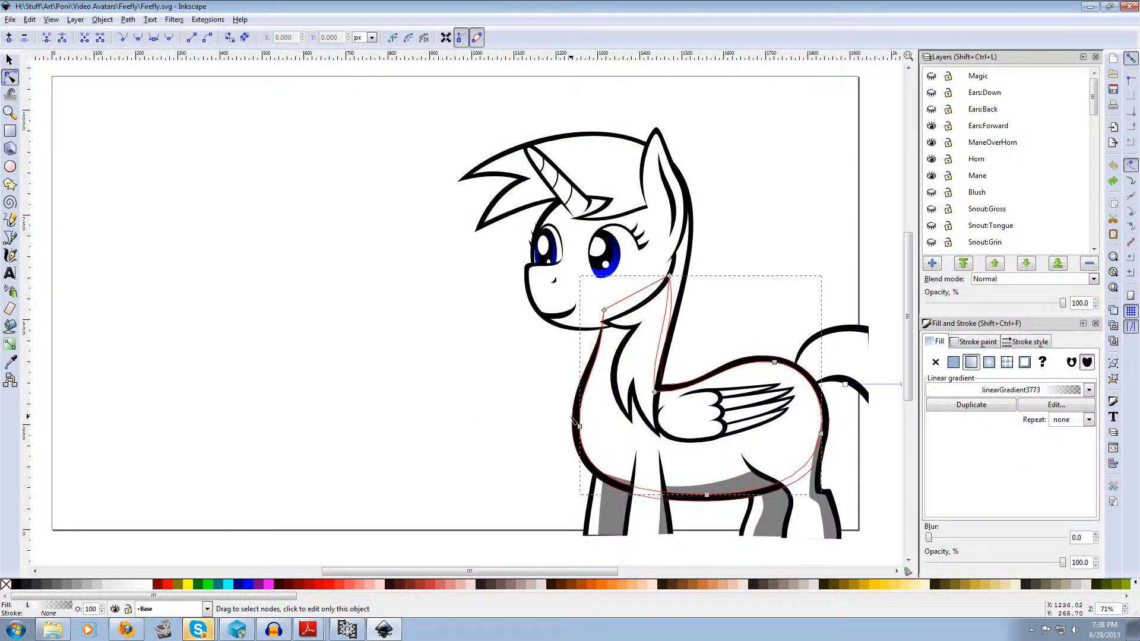
click(606, 432)
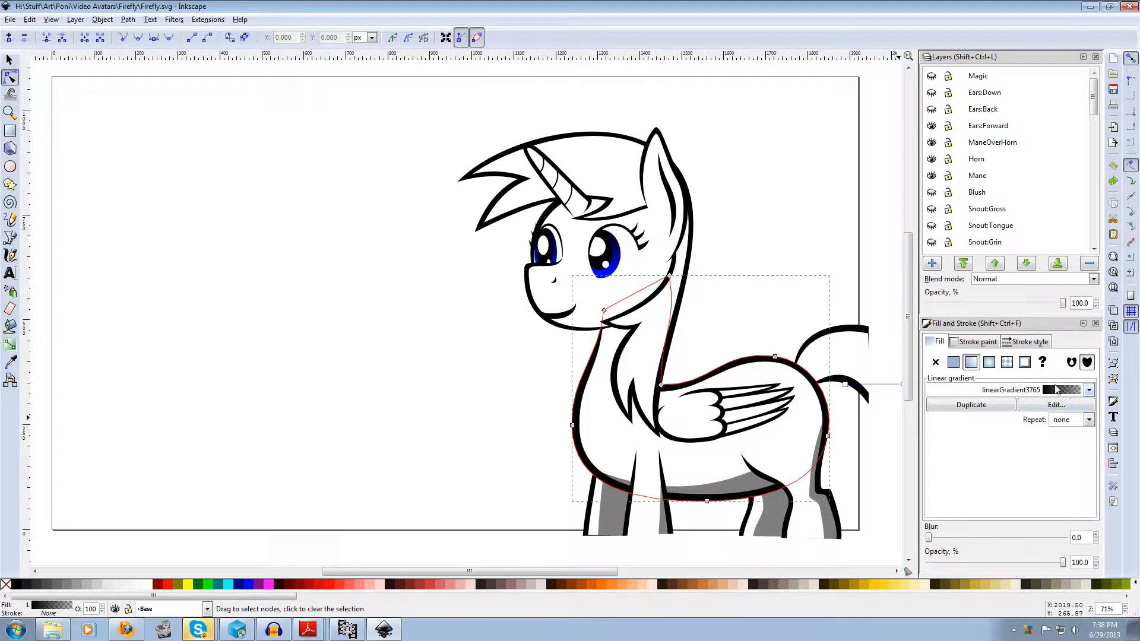
- Examine the blue iris gradient of the pony's eye up close
scroll(433, 385, right, 4)
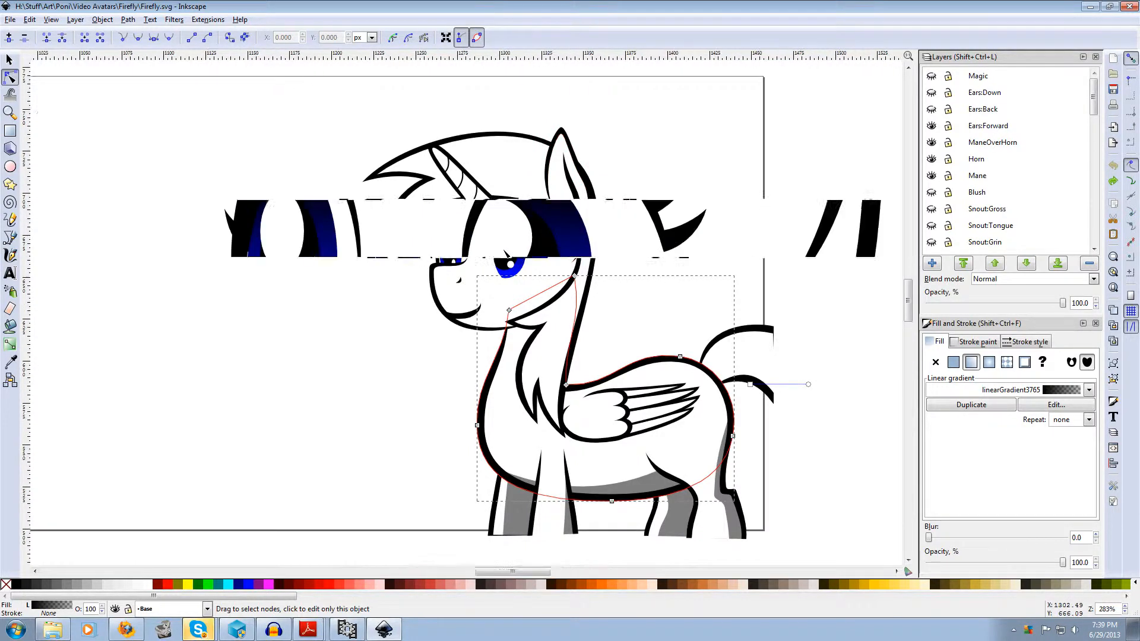
scroll(518, 241, up, 4)
scroll(519, 242, up, 2)
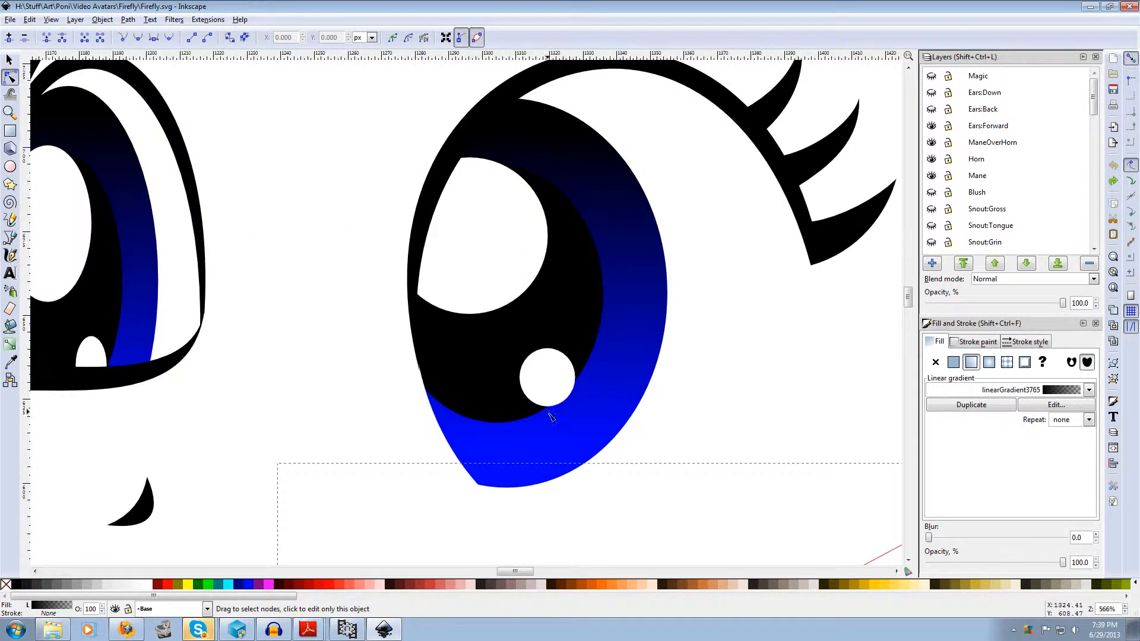
scroll(484, 261, down, 5)
scroll(521, 296, down, 1)
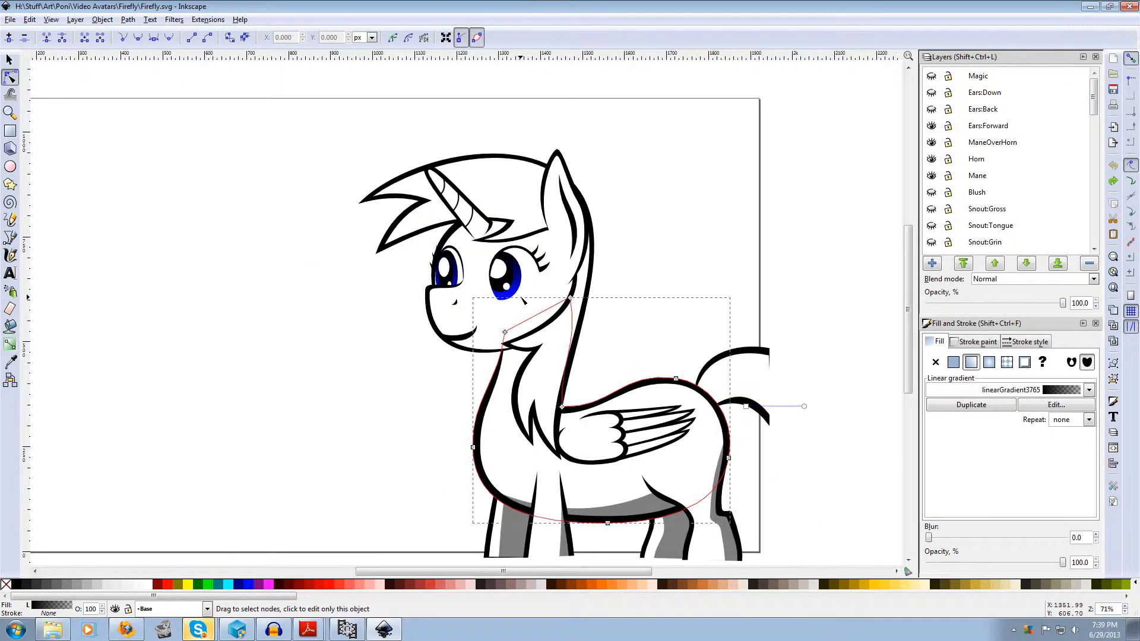
scroll(912, 345, down, 1)
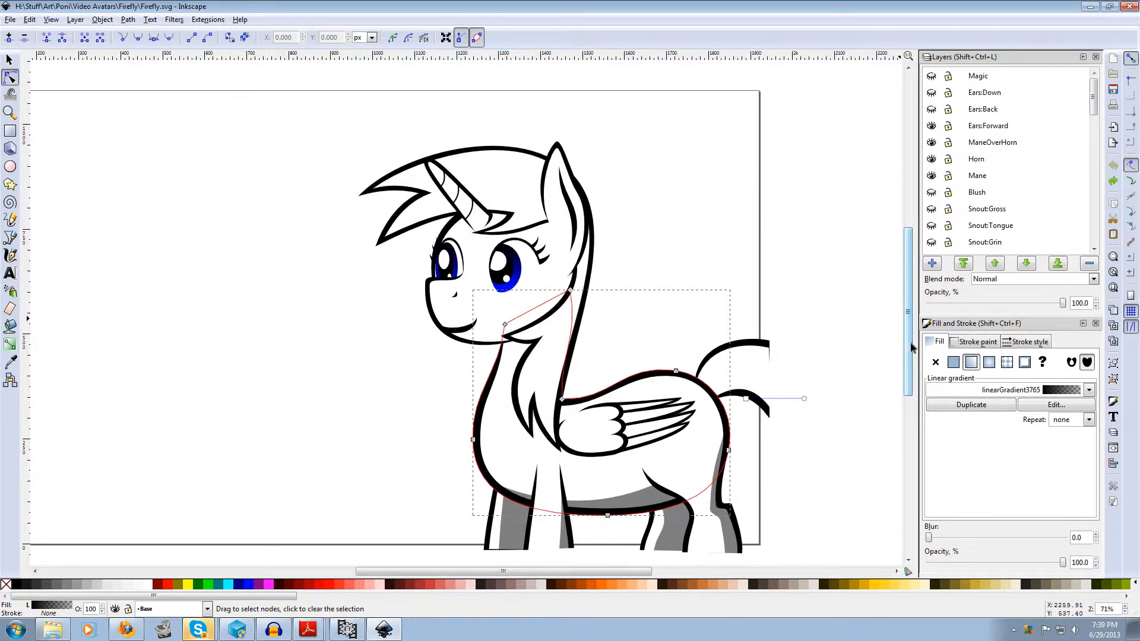
- Try repositioning the start and end handles of the body outline's linear gradient across the body, and undo the moves
drag(745, 399, 538, 466)
mouse_move(789, 403)
mouse_down()
mouse_move(564, 427)
mouse_move(487, 457)
mouse_move(449, 425)
mouse_move(612, 518)
mouse_move(602, 525)
mouse_move(514, 495)
mouse_move(683, 454)
mouse_up()
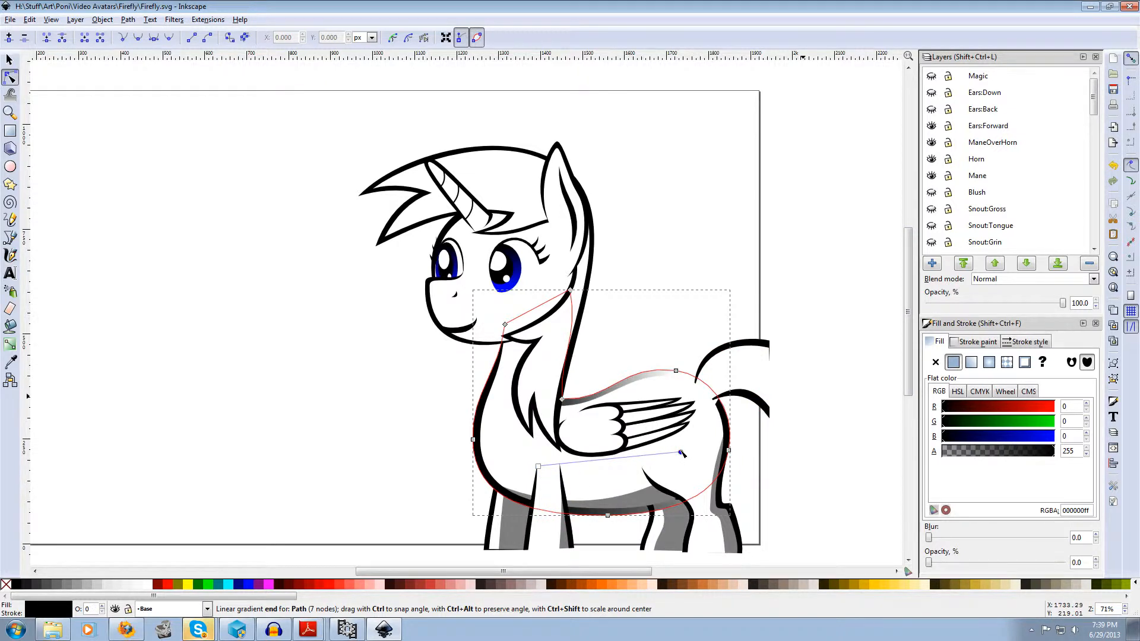
key(ctrl+z)
key(ctrl+z)
key(ctrl+z)
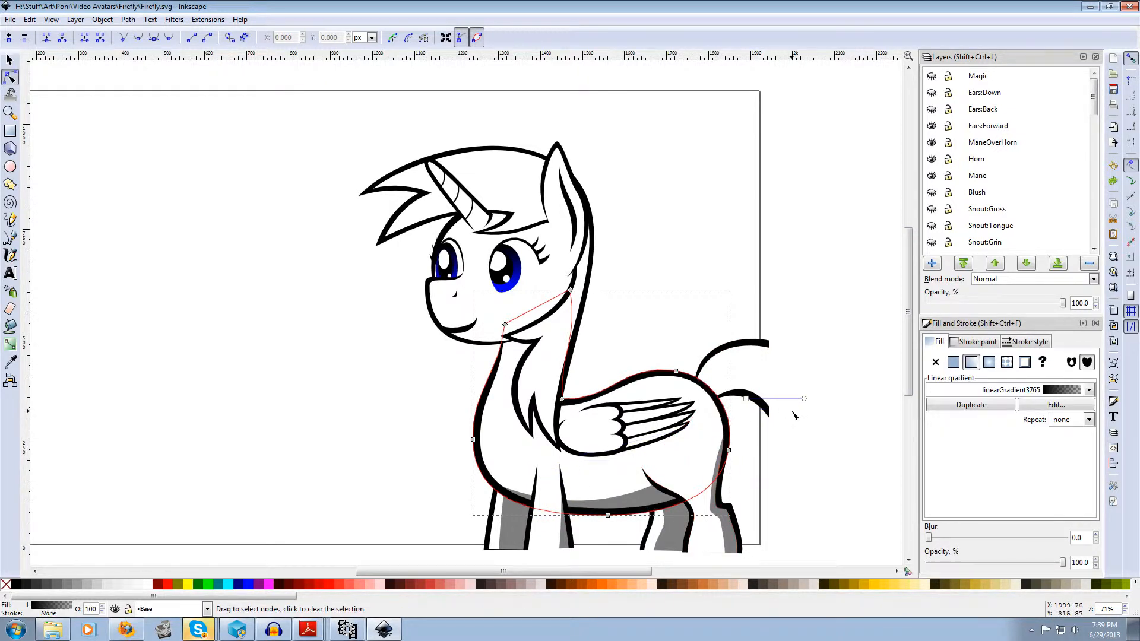
- Inspect the body outline's linearGradient3765 in the gradient editor and review the document's list of available gradients
click(1051, 405)
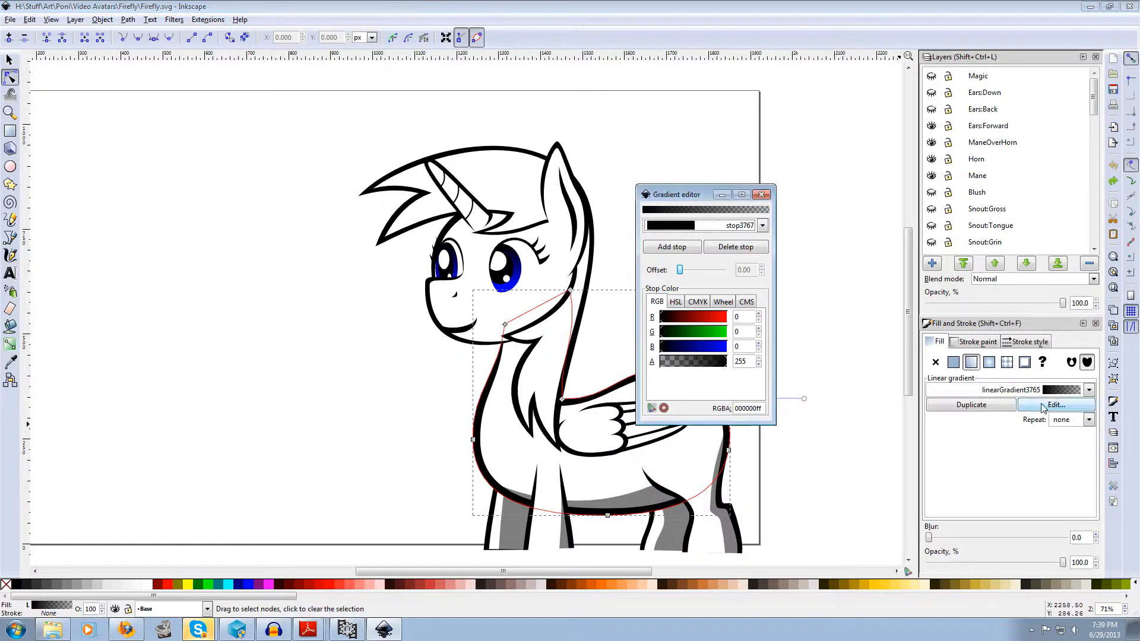
click(762, 195)
click(1089, 391)
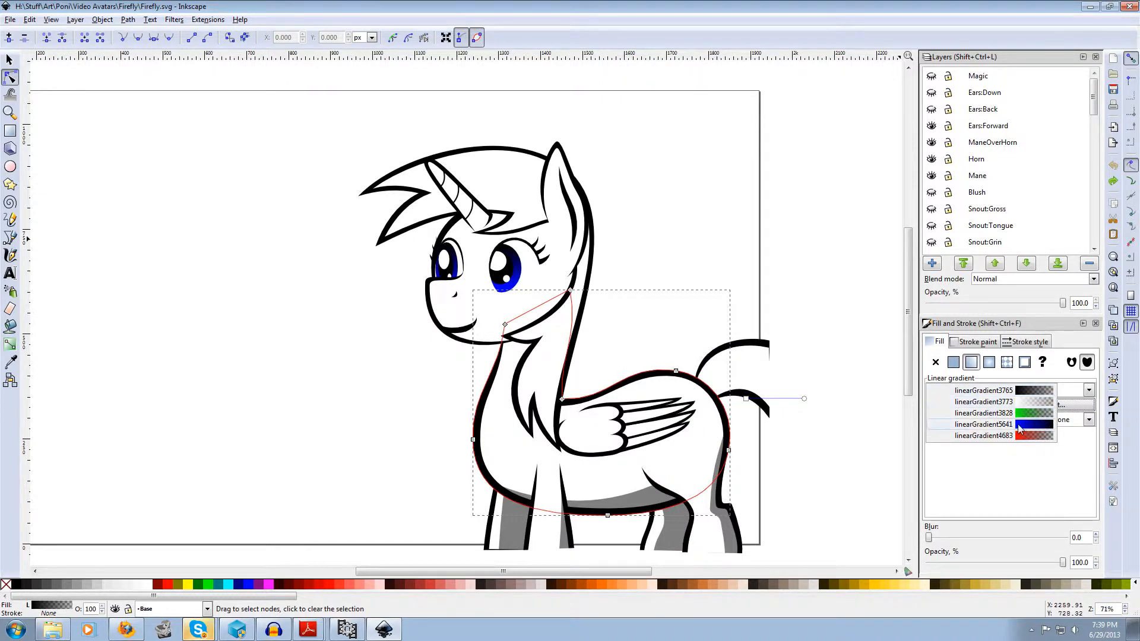
click(1029, 392)
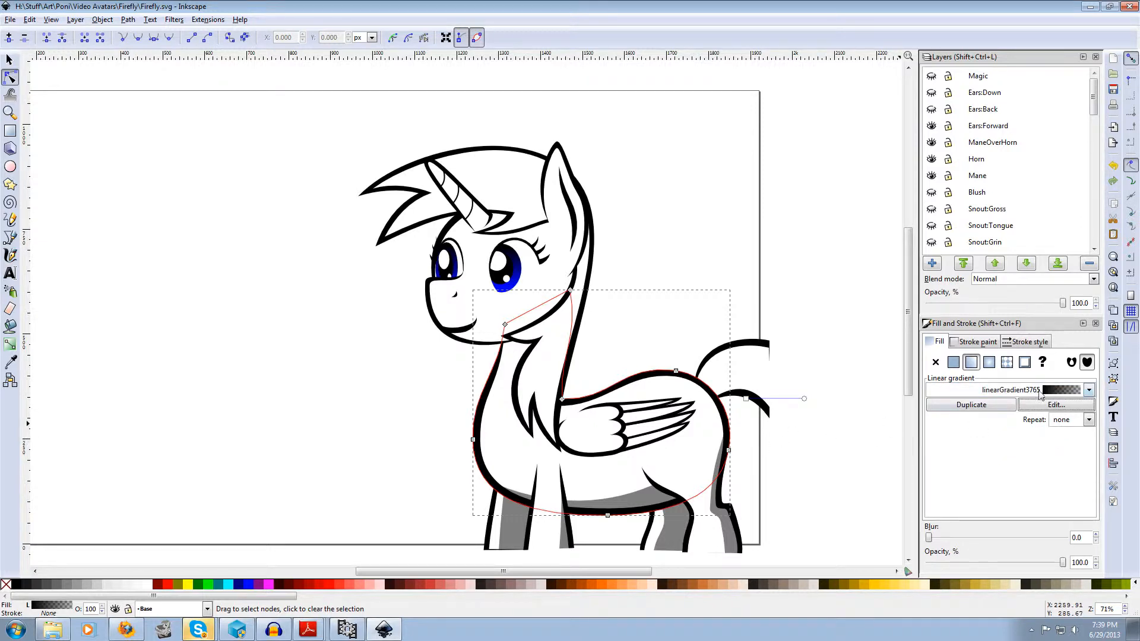
click(1050, 405)
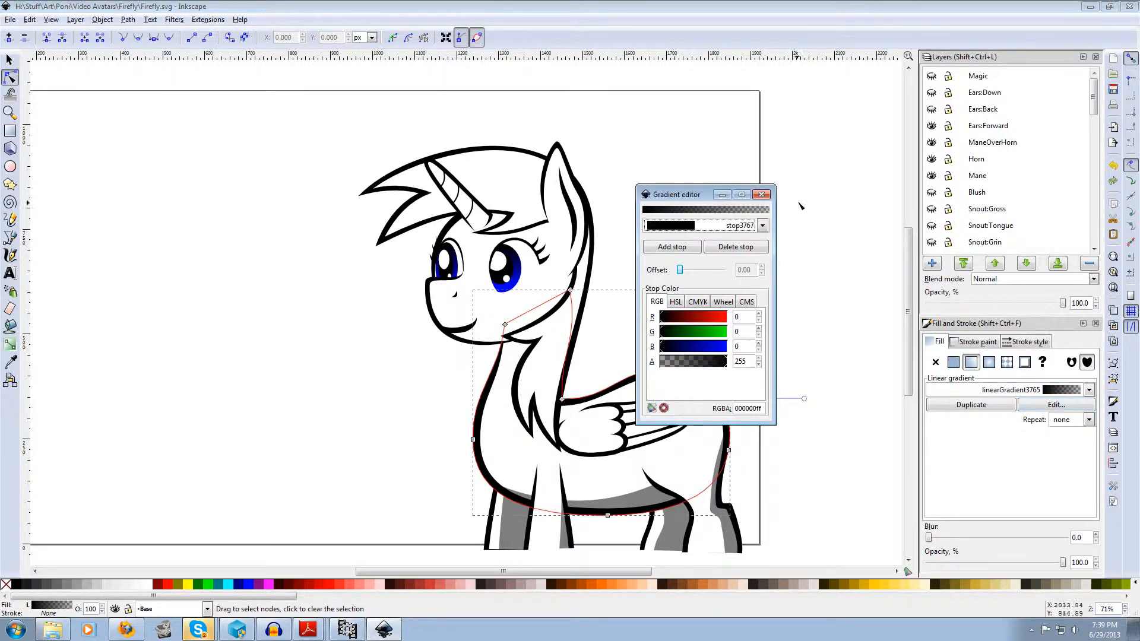
click(762, 194)
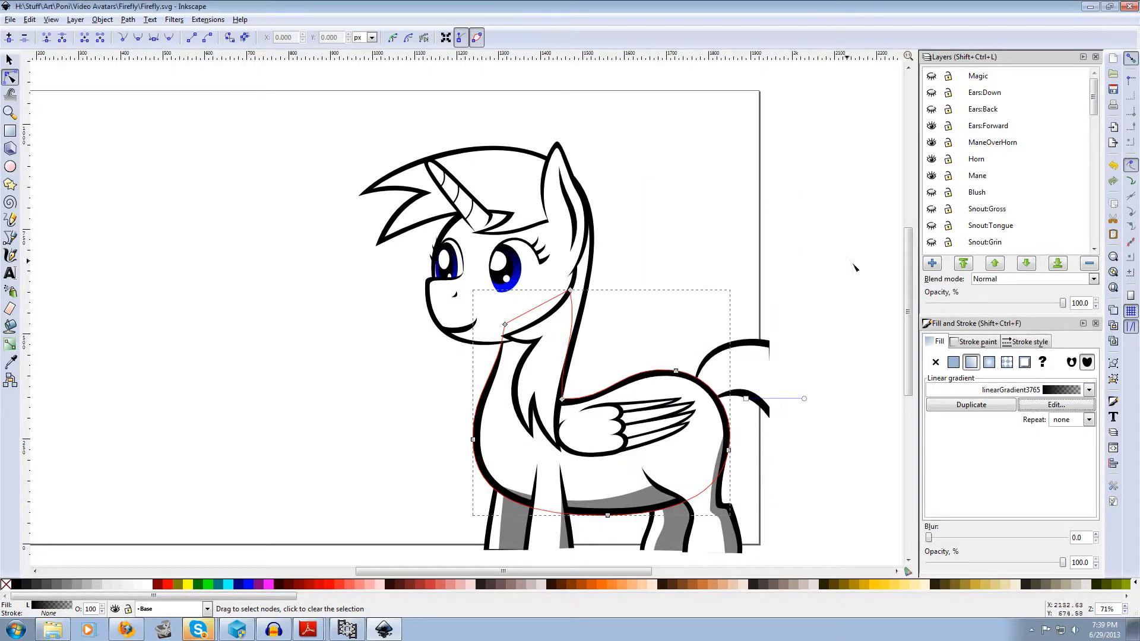
- Try the blue linearGradient5641 as the body outline's fill, and reassign linearGradient3765 to it
click(1061, 394)
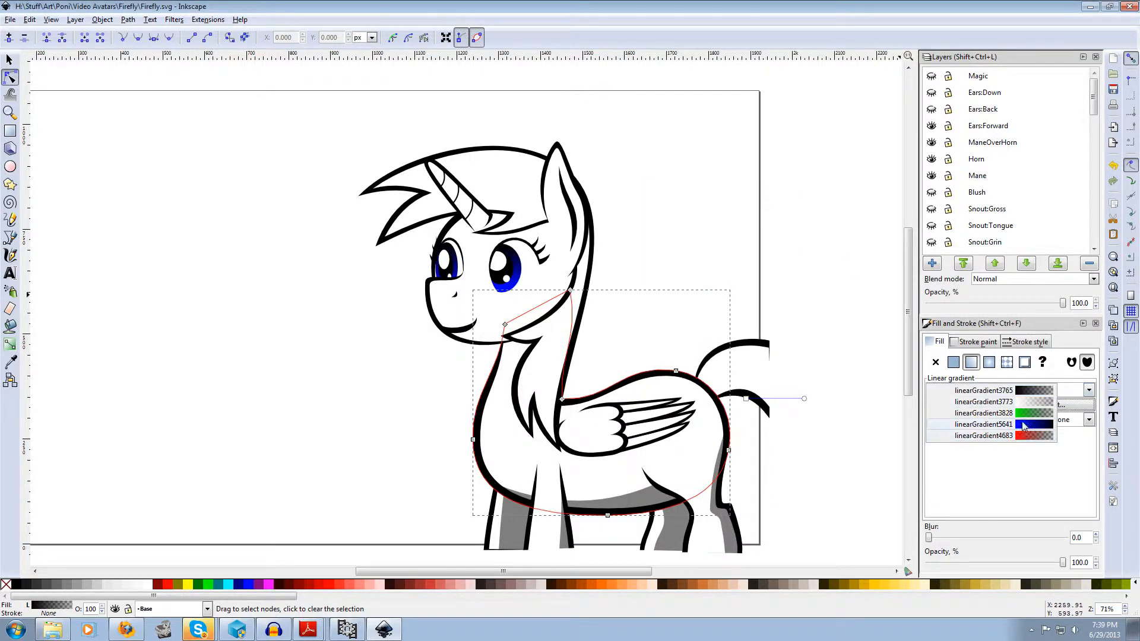
click(1023, 425)
click(1036, 390)
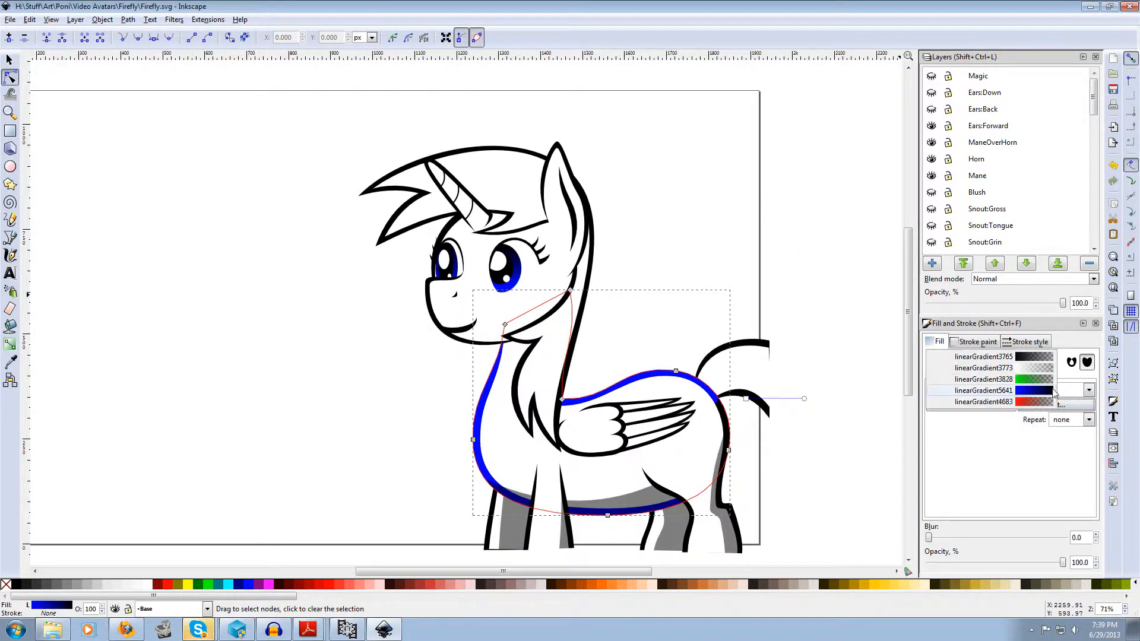
click(1038, 360)
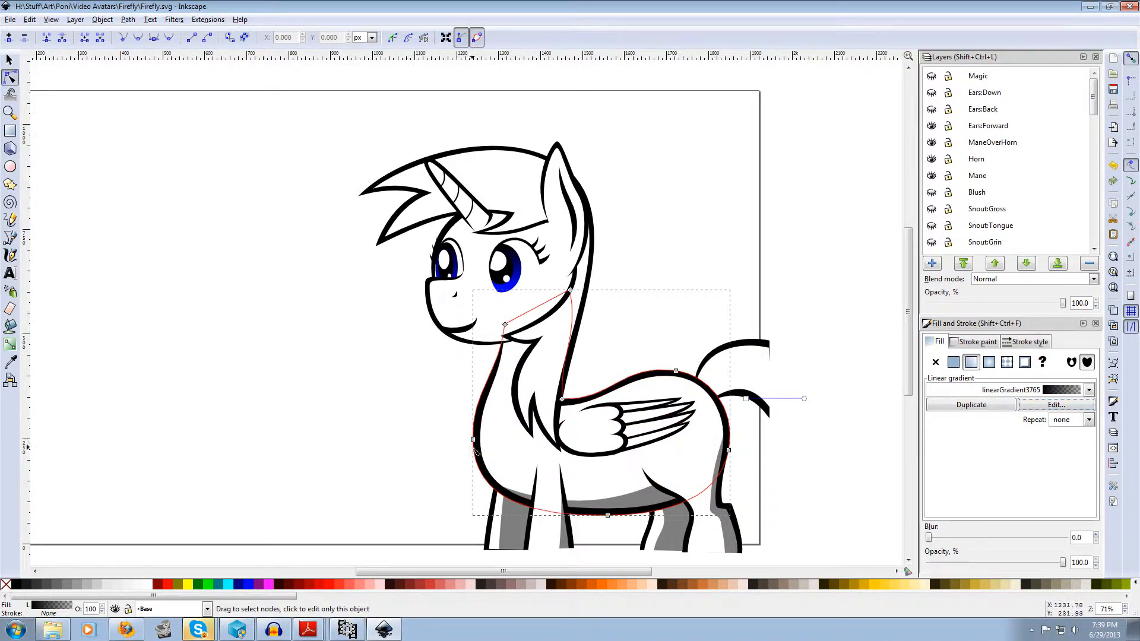
- Look through the Fluttershy, Twilight Sparkle and Rainbow Dash color guides in Adobe Reader, and clear the selection back in Inkscape
click(503, 448)
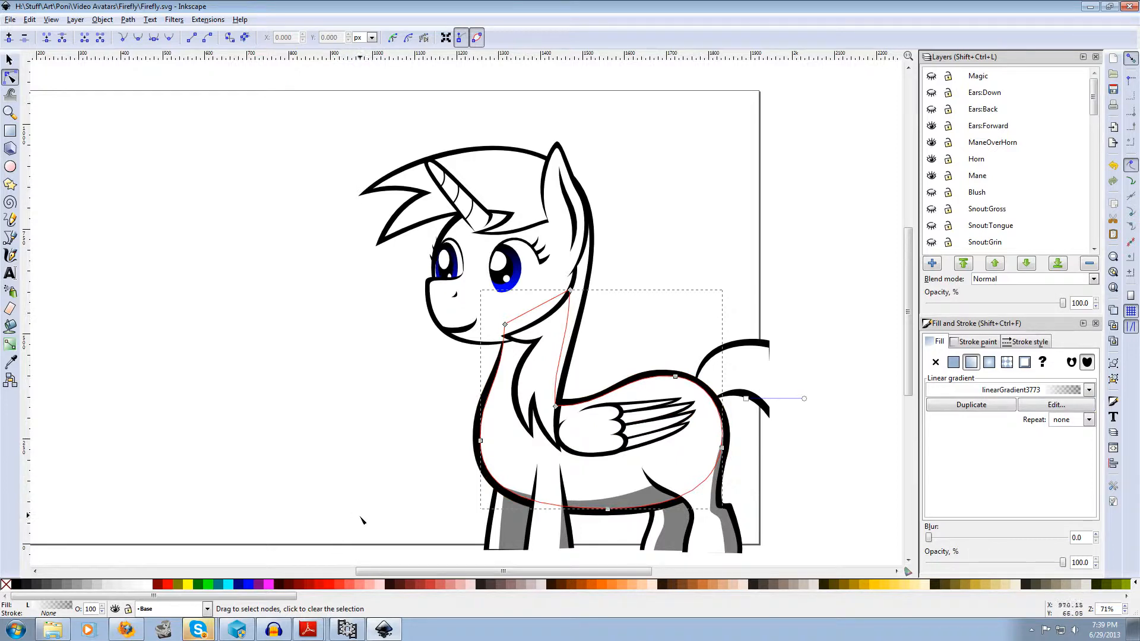
click(315, 632)
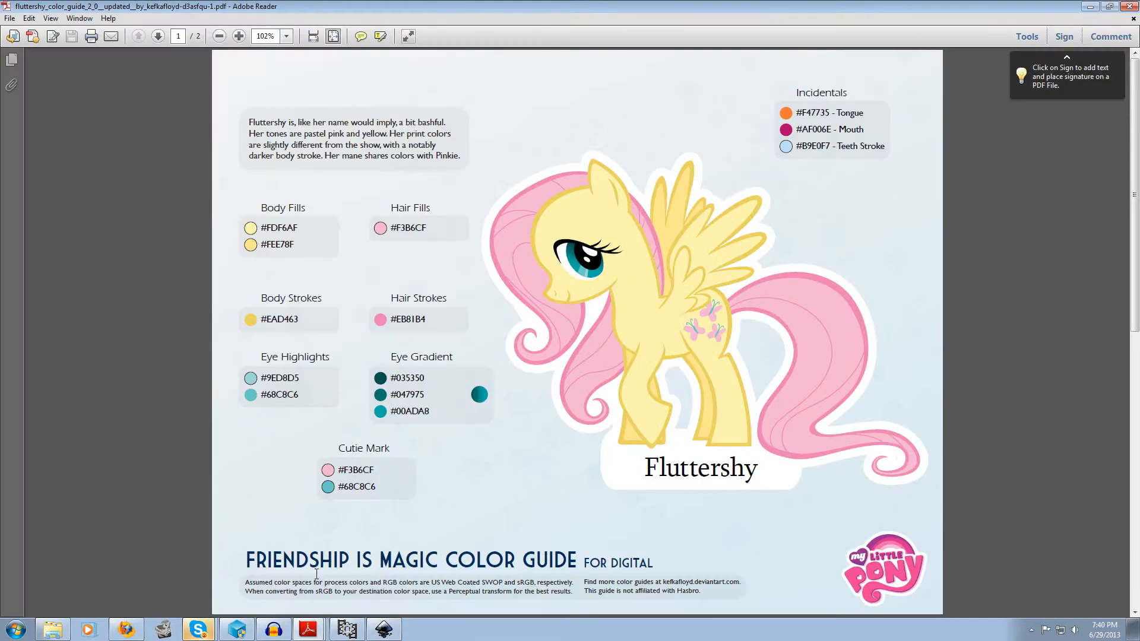
click(315, 632)
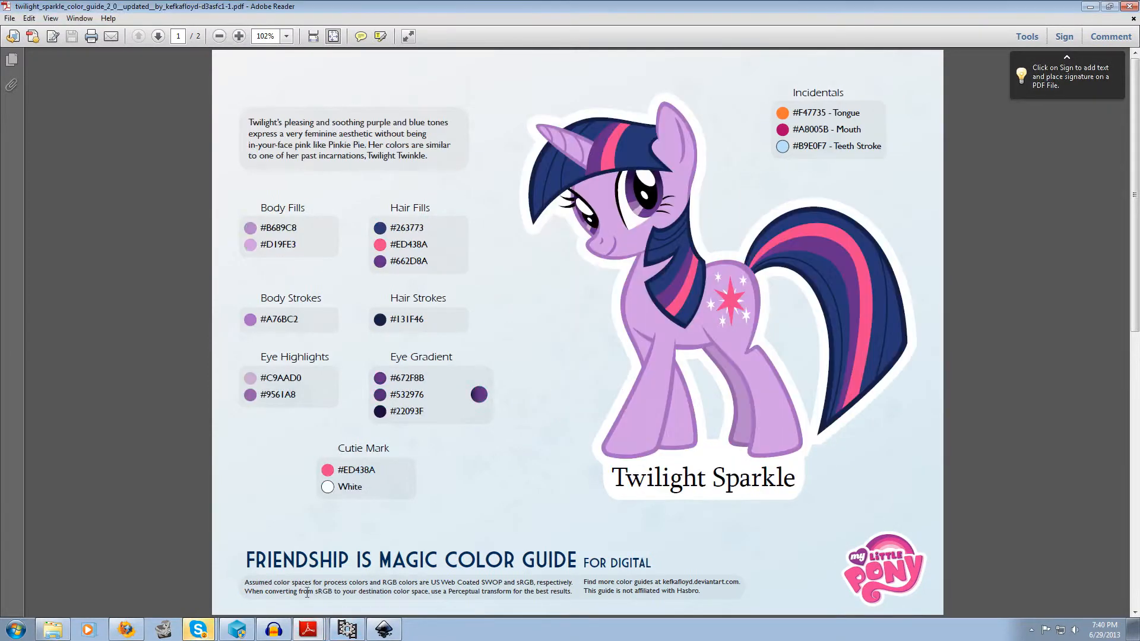
click(318, 632)
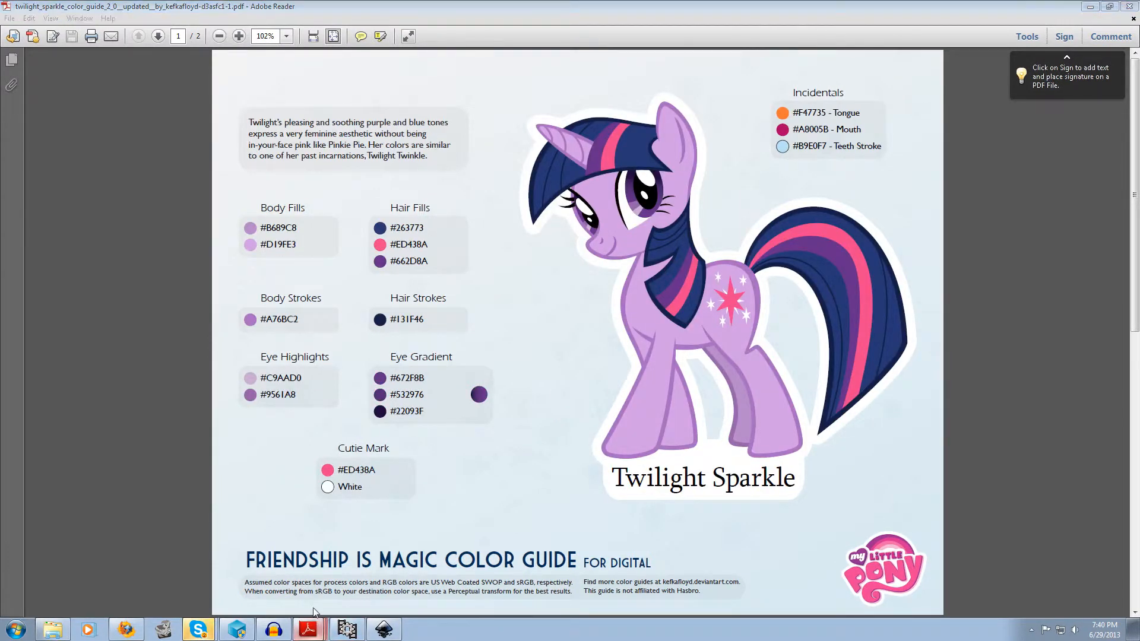
click(313, 606)
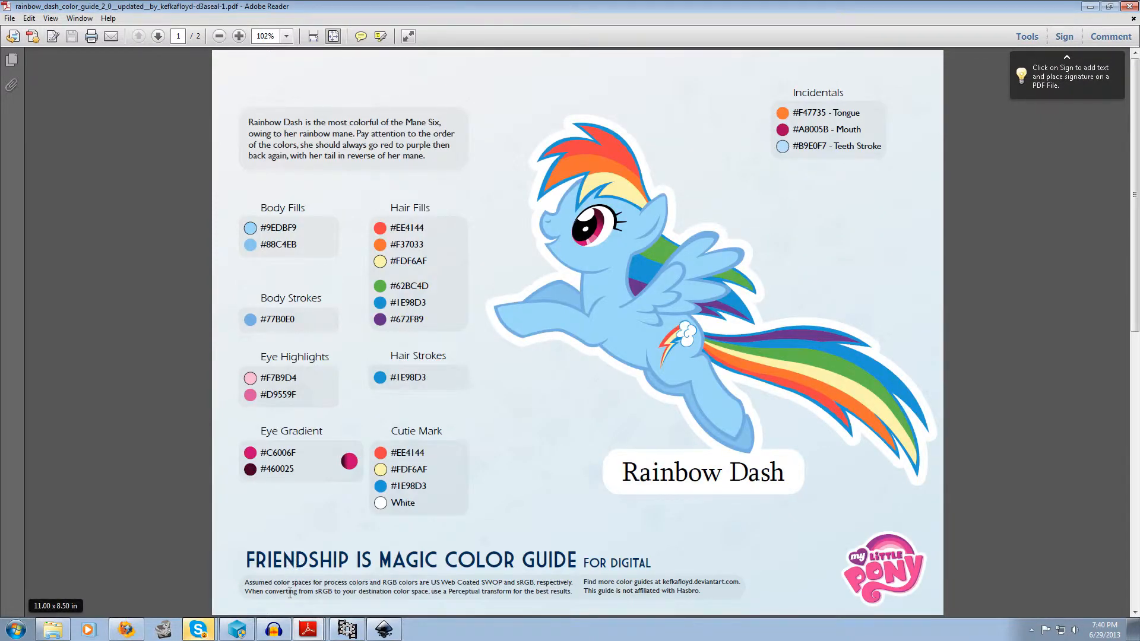
click(384, 629)
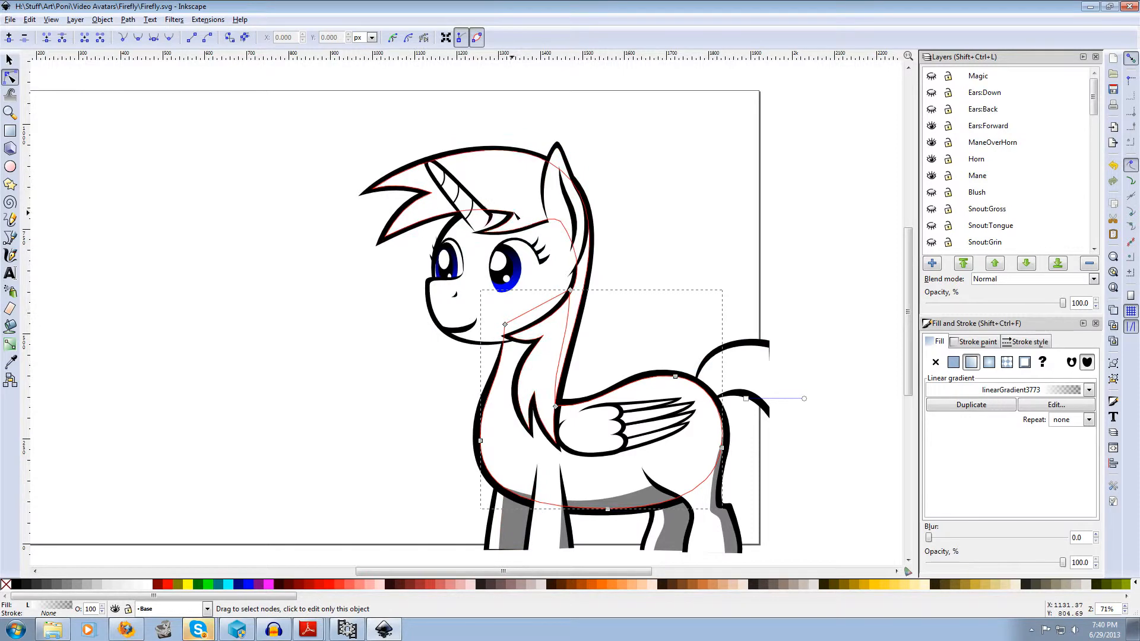
click(662, 254)
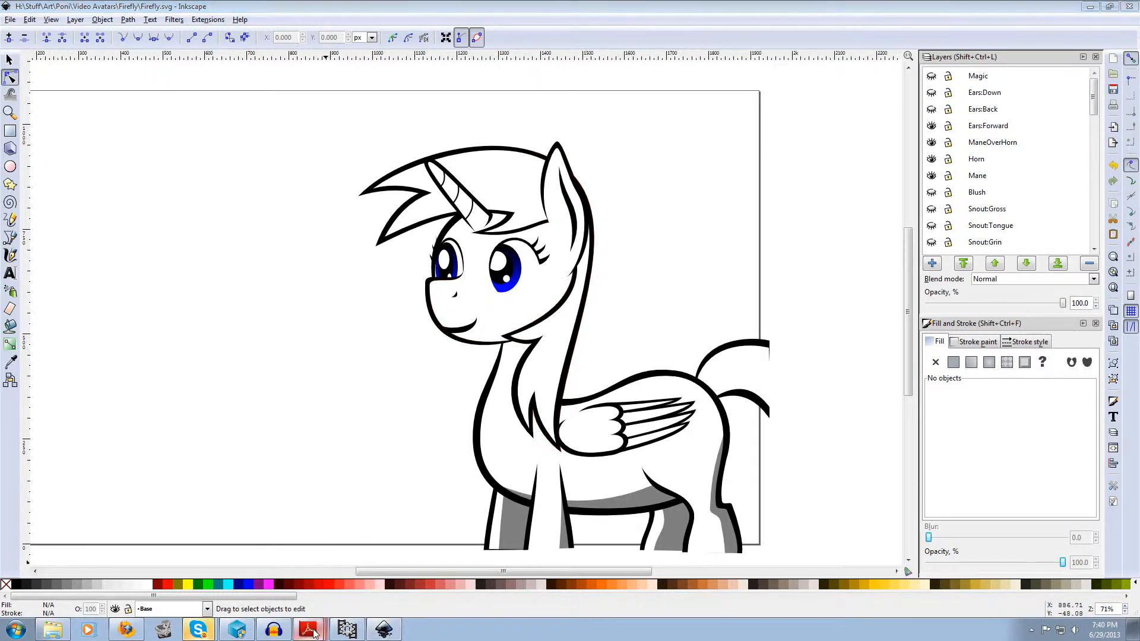
- Copy the hair fill color code F3B6CF from the Fluttershy color guide in Adobe Reader and return to Inkscape
click(286, 563)
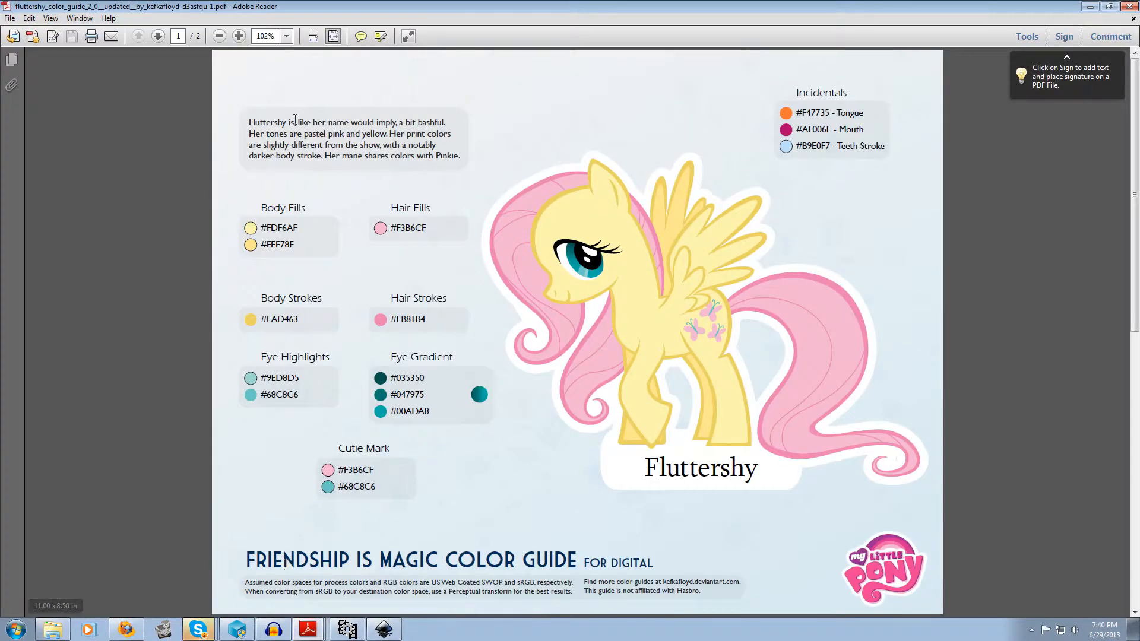
double_click(411, 229)
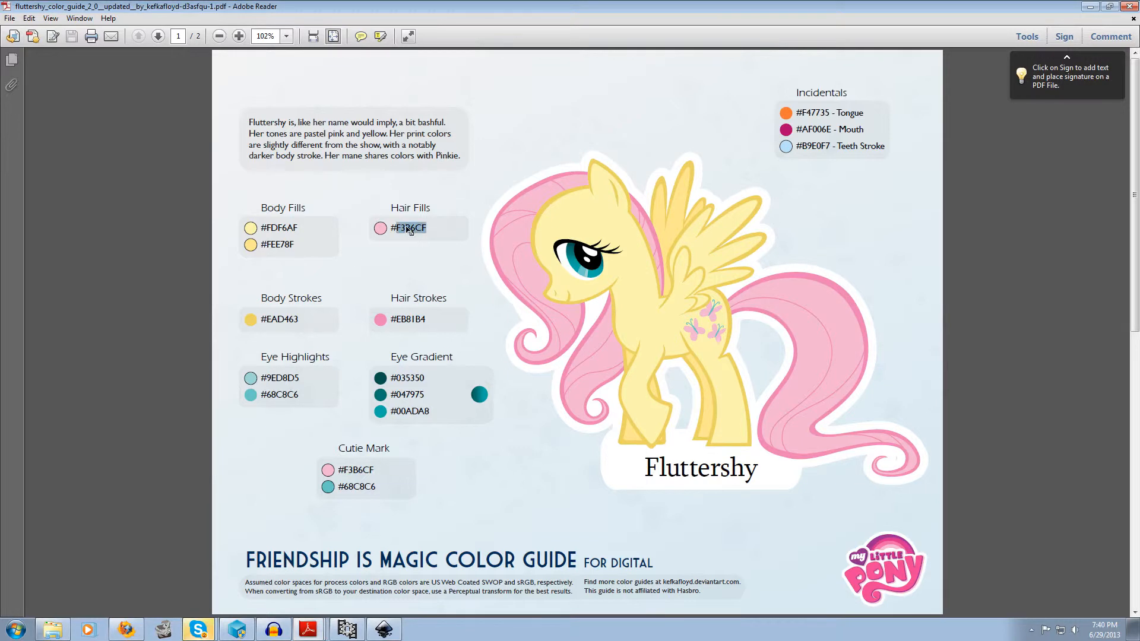
click(391, 624)
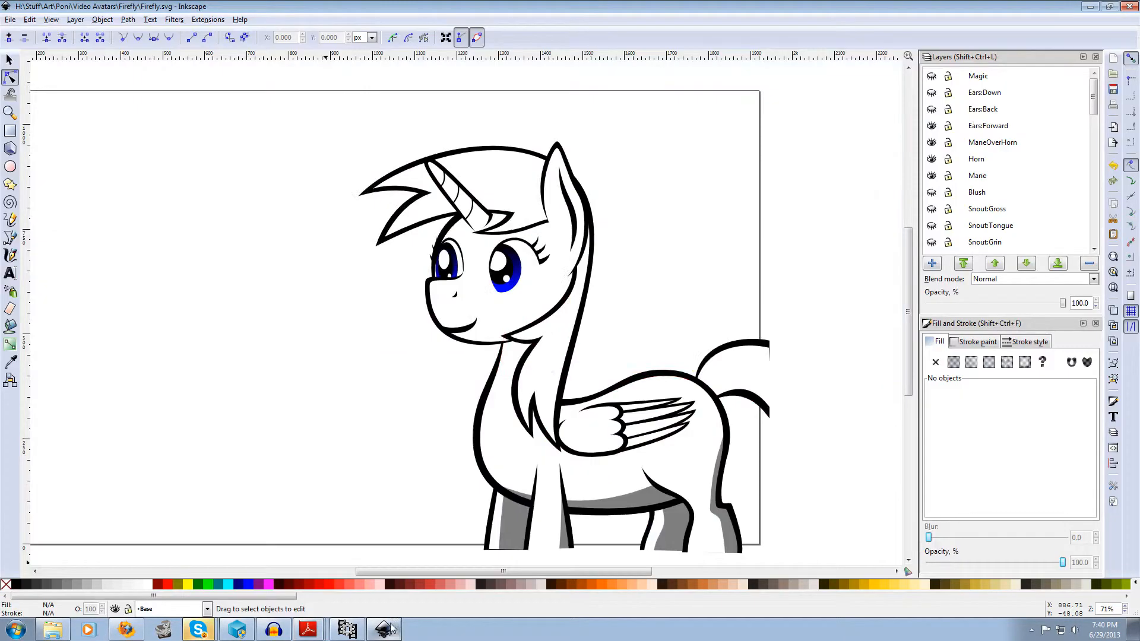
- Set the first stop of the body fill path's gradient, linearGradient3773, to color F3B6CF and close the gradient editor
click(537, 452)
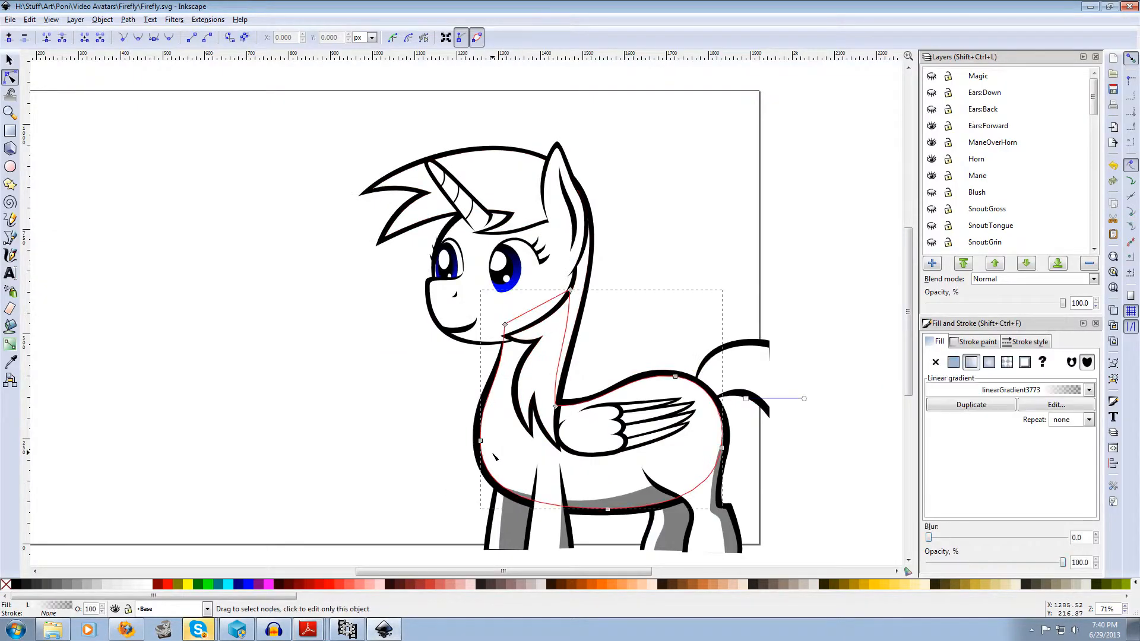
click(1070, 404)
double_click(738, 408)
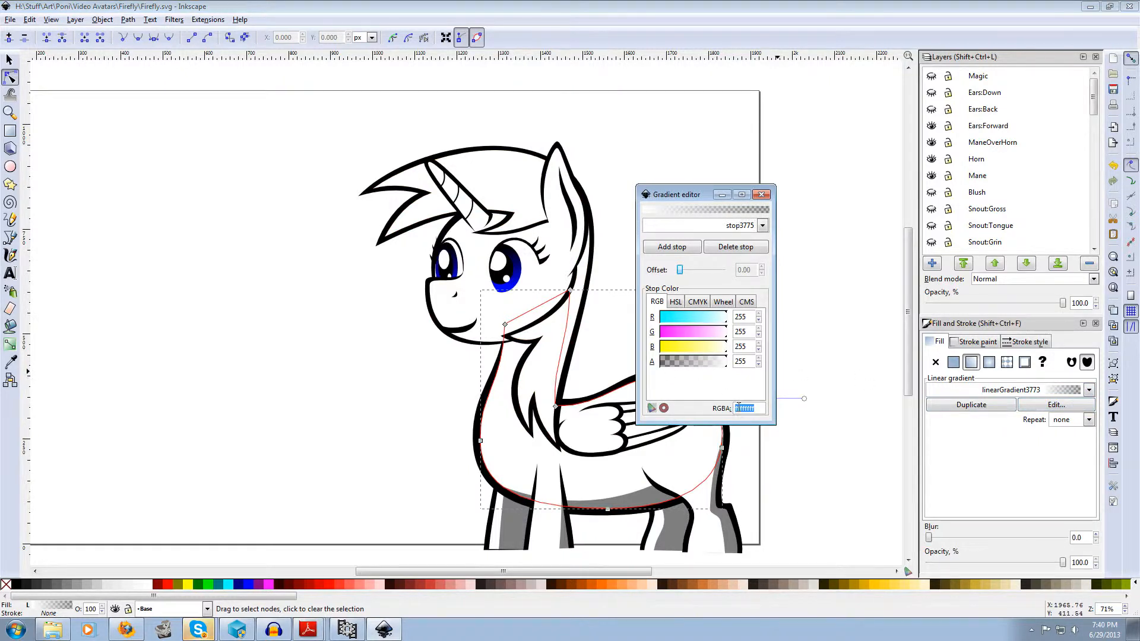
text(F3B6CF)
key(Return)
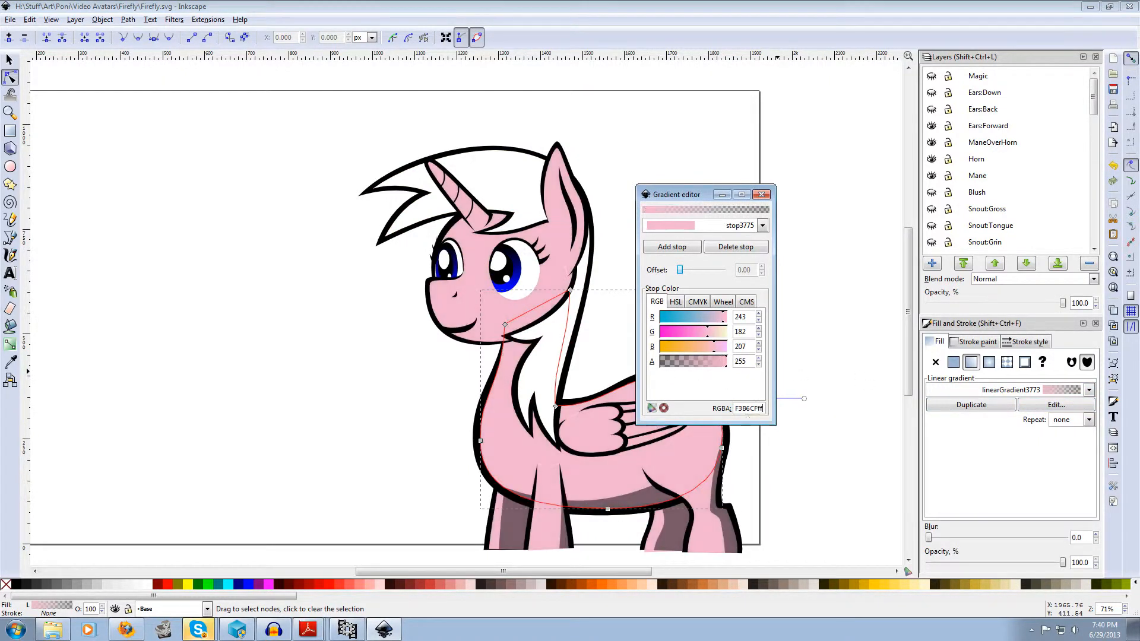
click(761, 194)
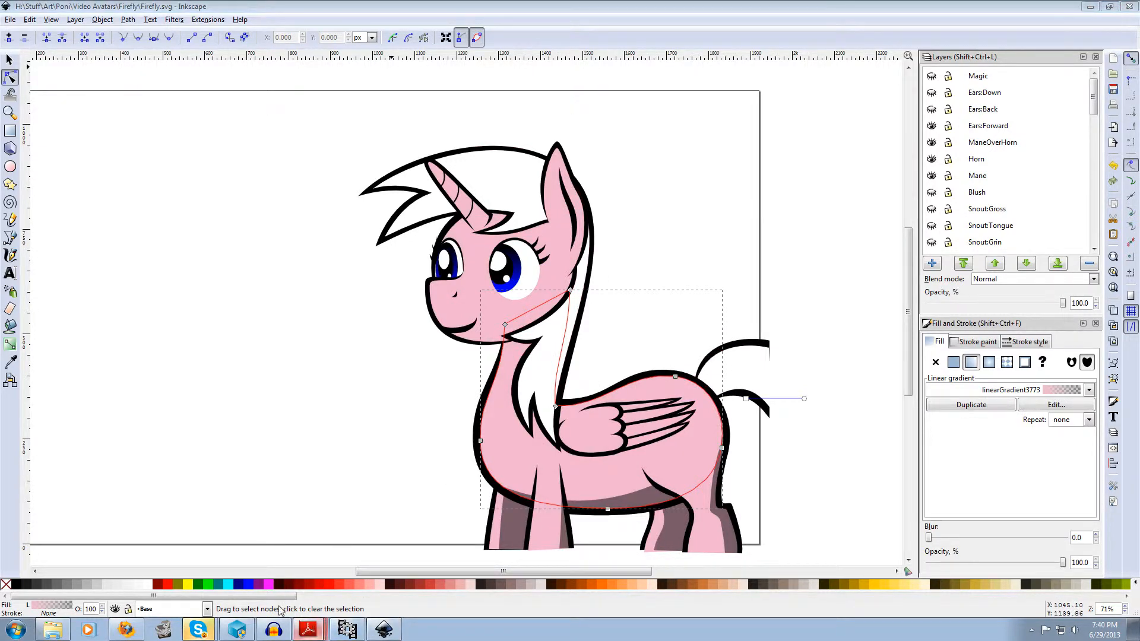
- Copy the hair stroke color code EB81B4 from the Fluttershy color guide in Adobe Reader and return to Inkscape
key(alt+Tab)
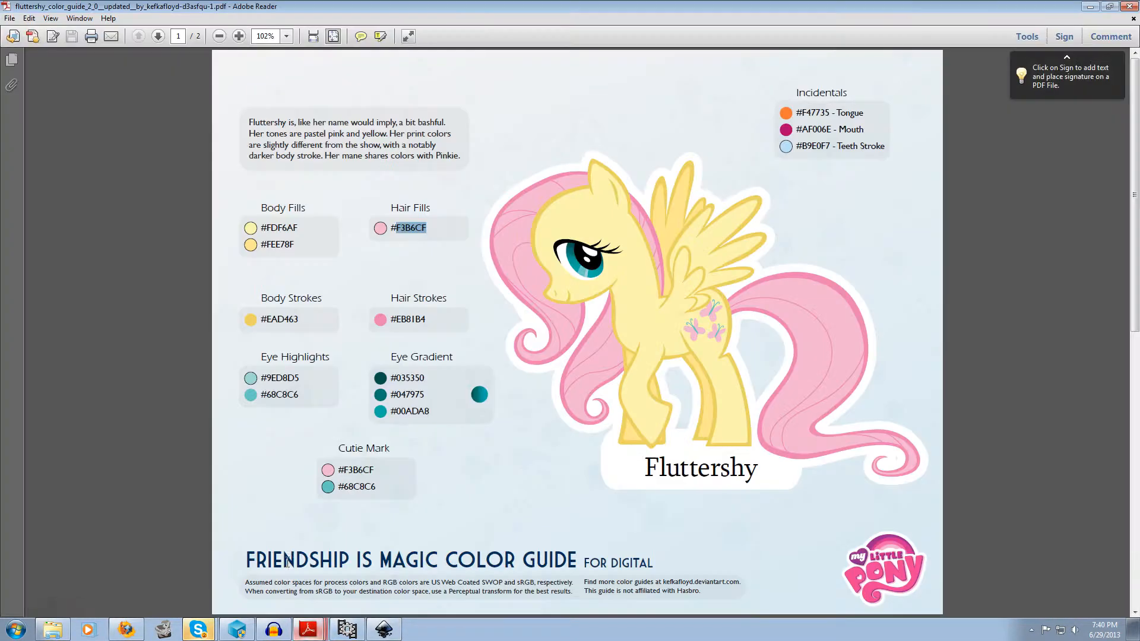
double_click(407, 321)
key(alt+Tab)
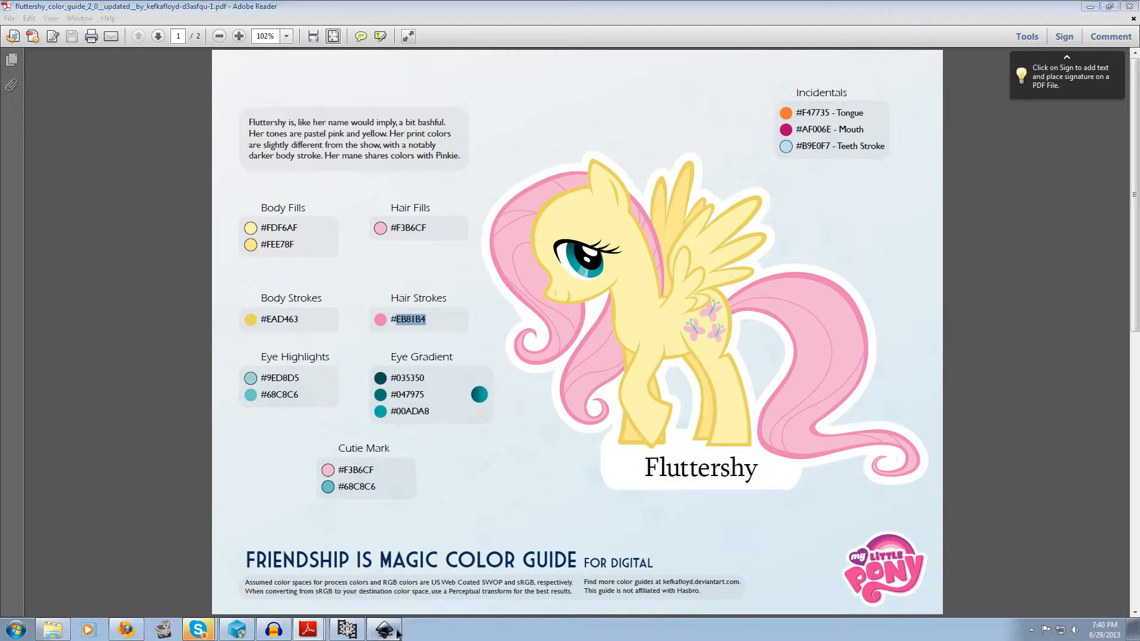
- Set the first stop of the body outline's gradient, linearGradient3765, to color EB81B4 and close the gradient editor
click(664, 373)
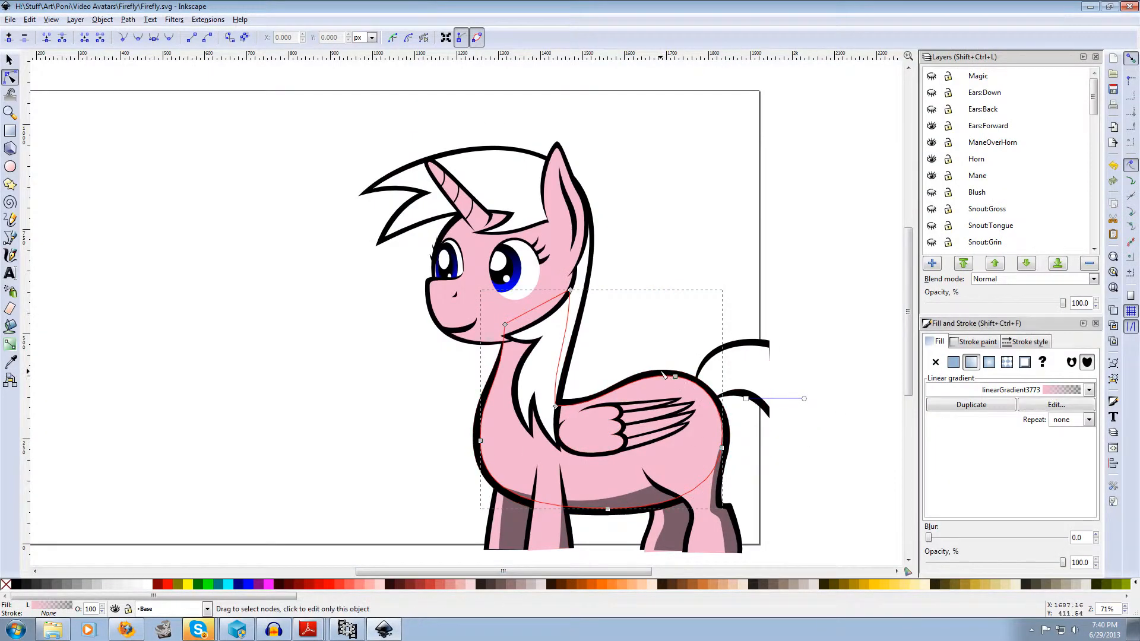
click(1047, 408)
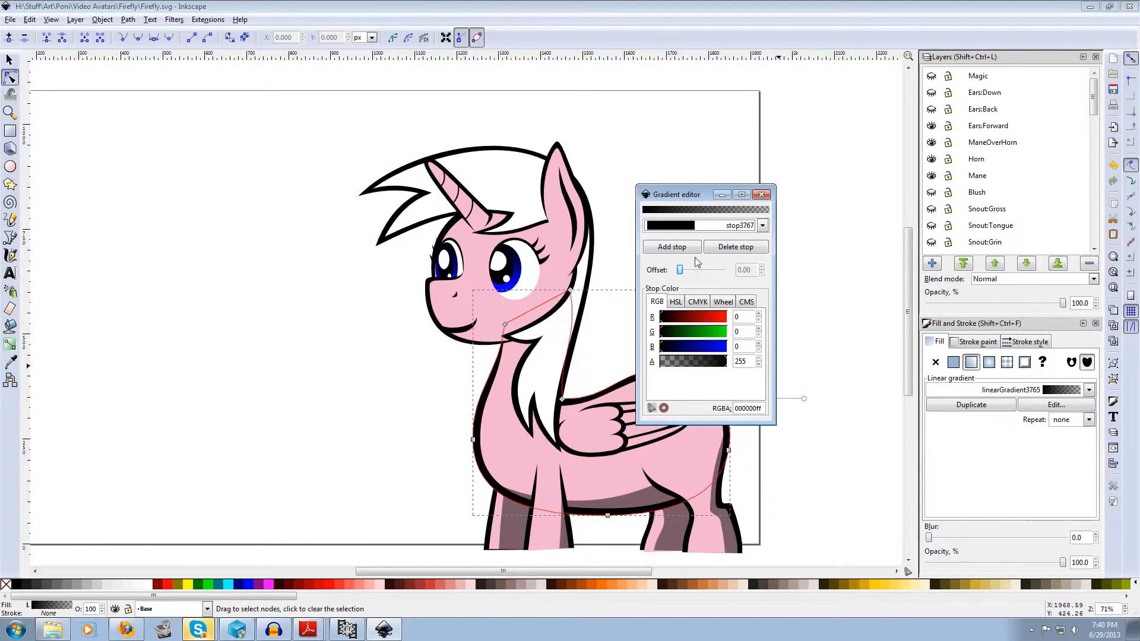
triple_click(743, 411)
double_click(744, 412)
key(ctrl+v)
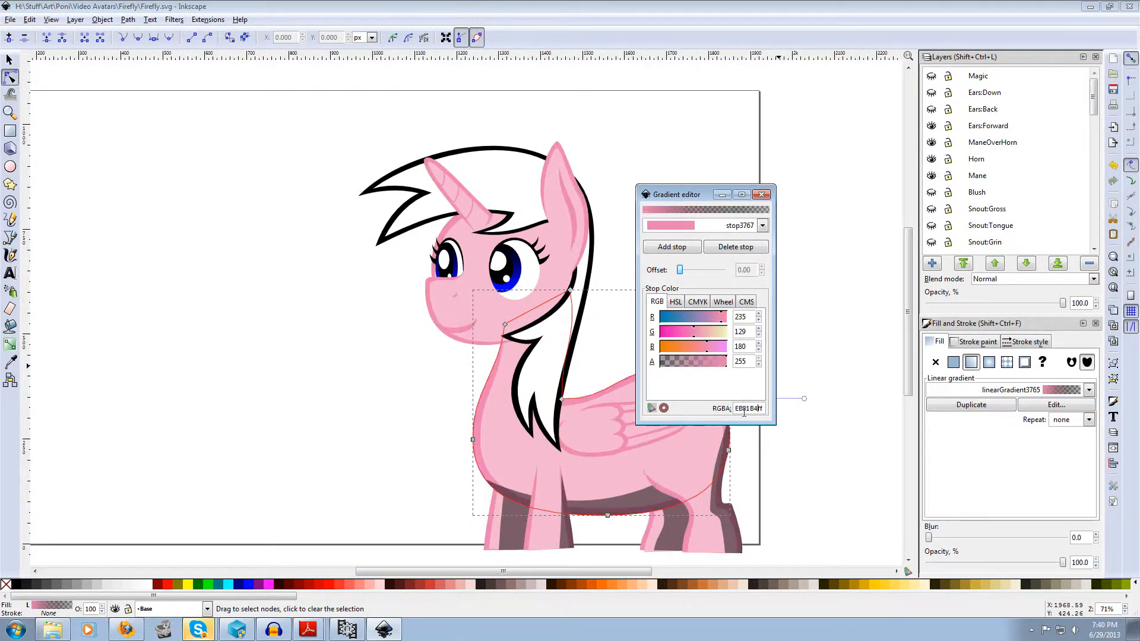
click(761, 194)
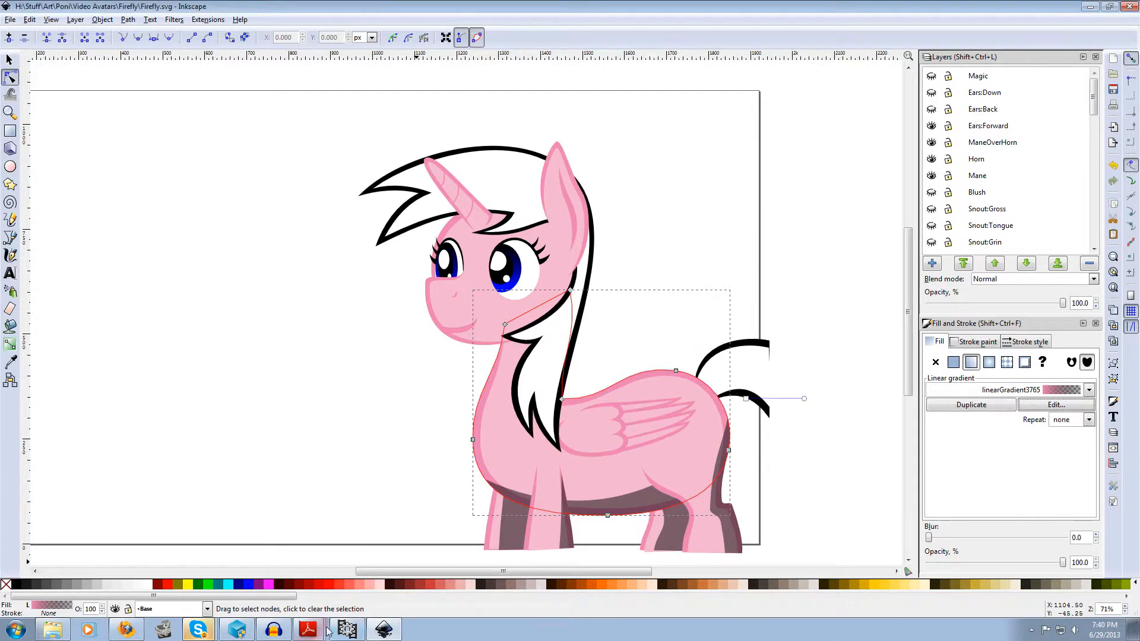
- Copy the first eye gradient color code 672F8B from the Twilight Sparkle color guide in Adobe Reader and return to Inkscape
click(307, 629)
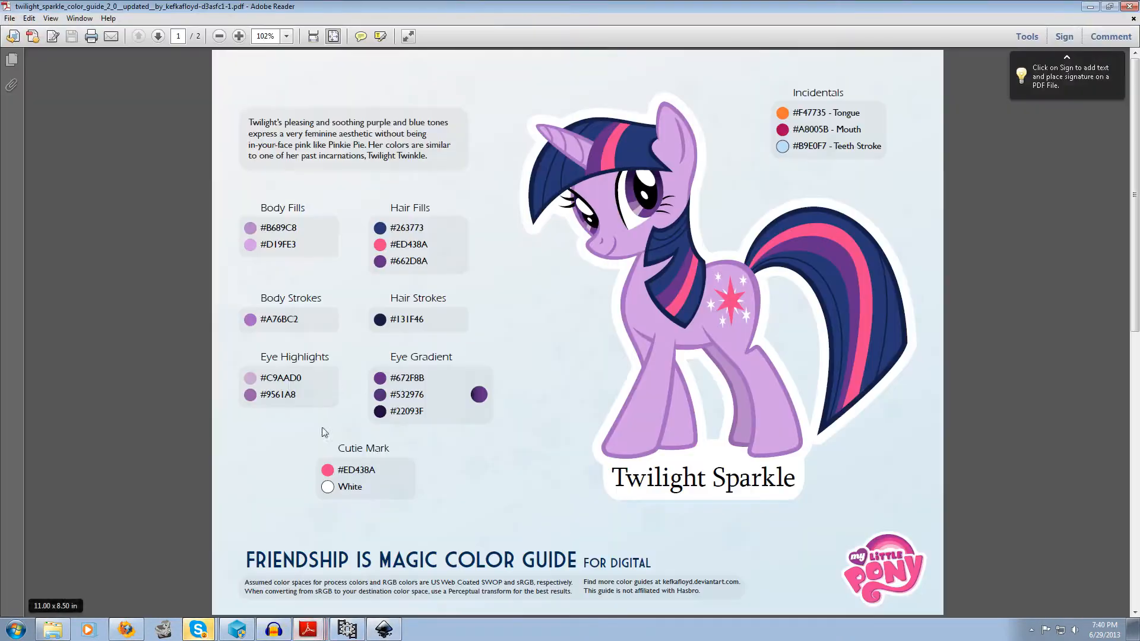
double_click(404, 381)
key(ctrl+c)
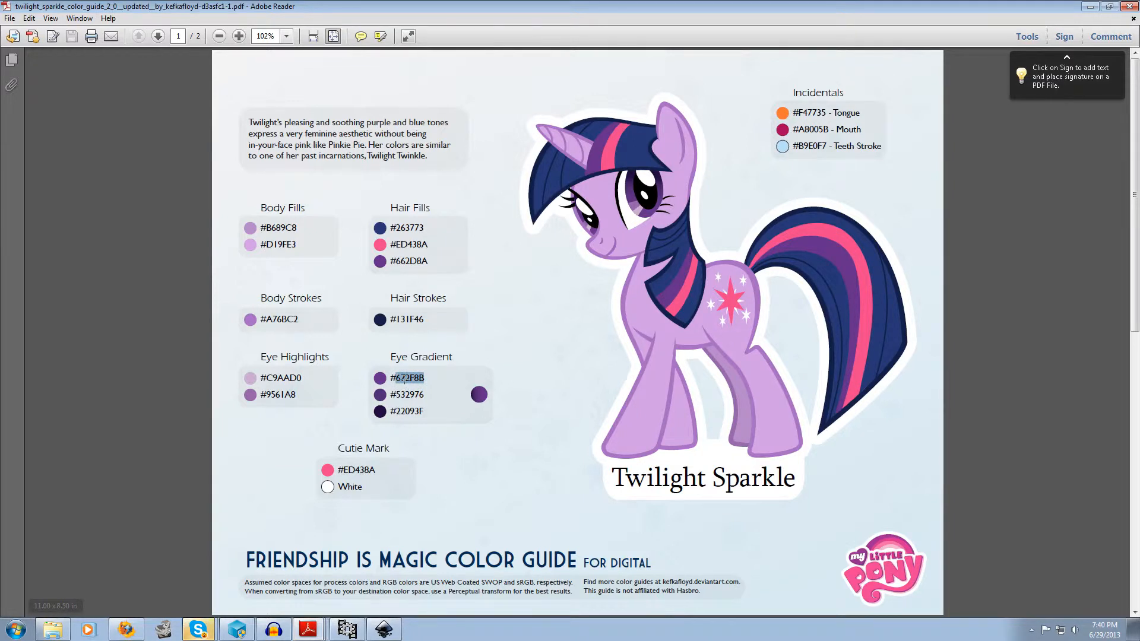
click(383, 630)
- Set the first stop of the iris gradient, linearGradient5641, to color 672F8B and close the gradient editor
click(521, 287)
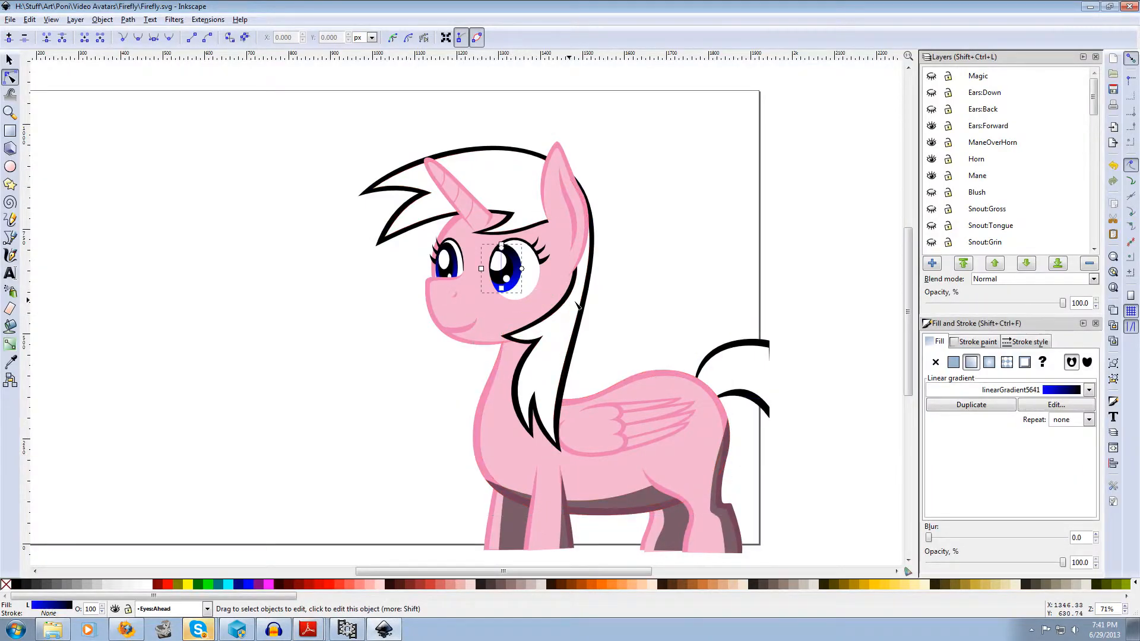
click(1024, 405)
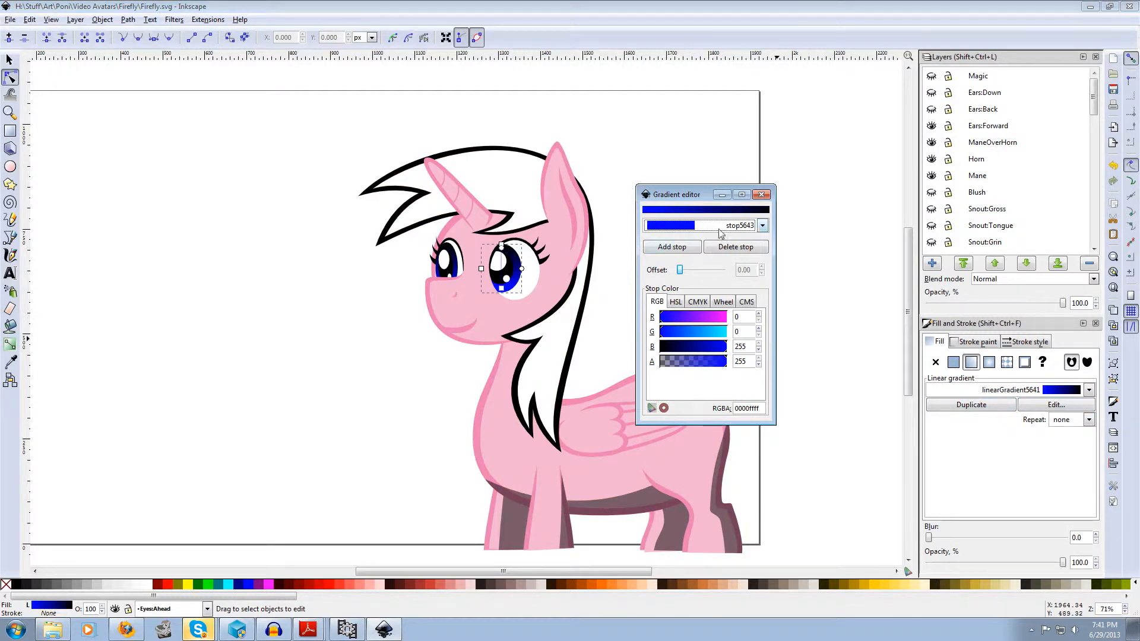
double_click(742, 408)
key(ctrl+v)
key(Return)
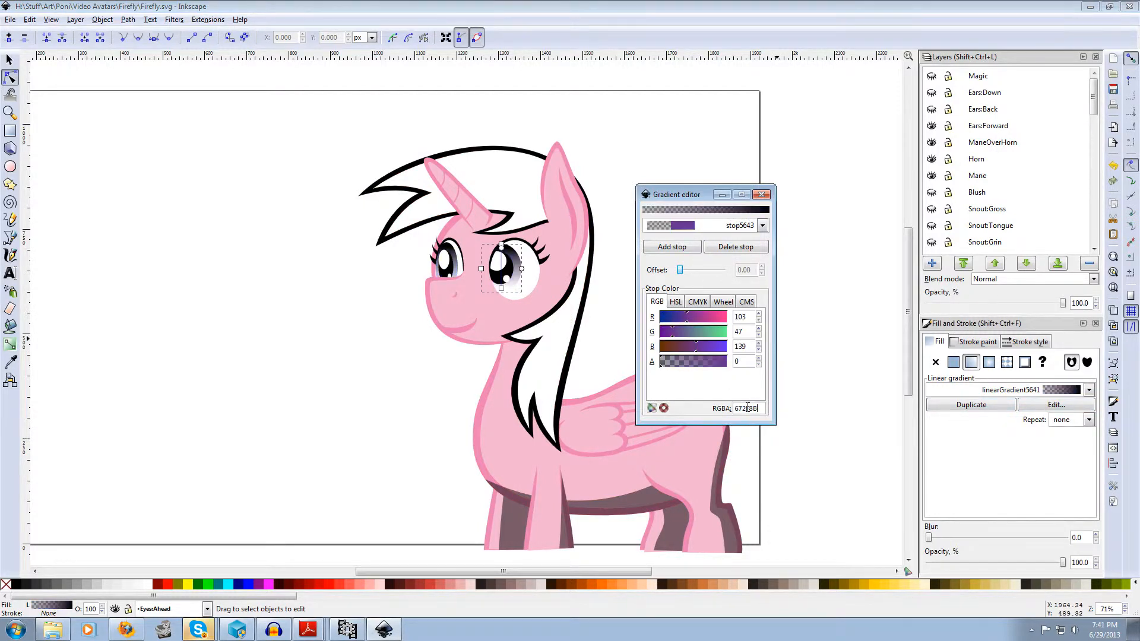
click(762, 197)
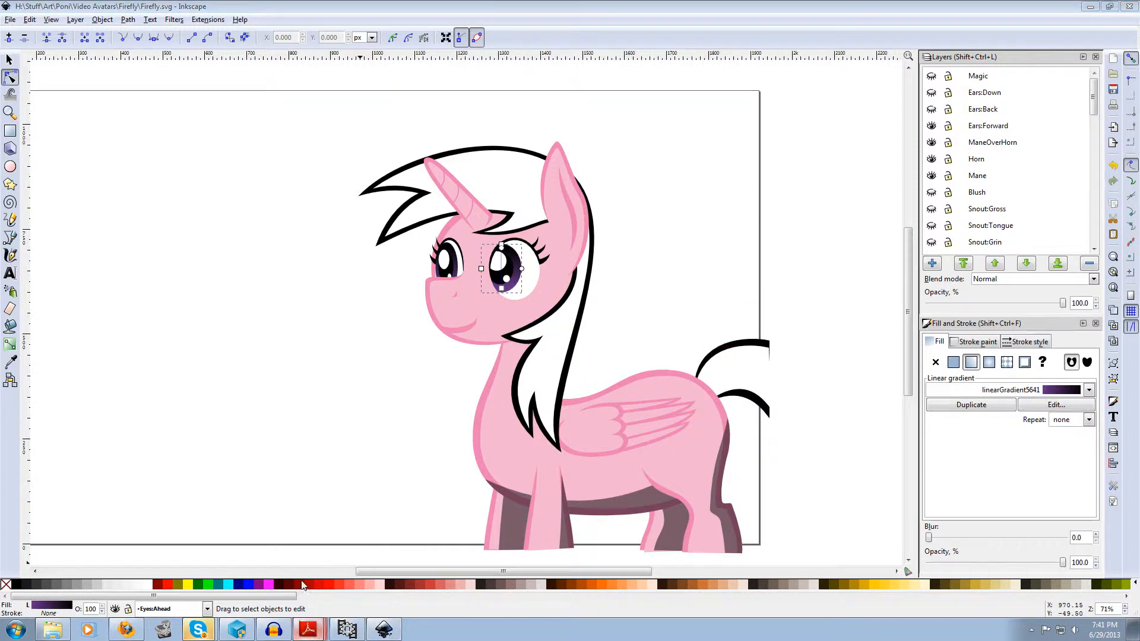
- Copy the blue hair fill color code 1E98D3 from the Rainbow Dash color guide in Adobe Reader and return to Inkscape
click(308, 629)
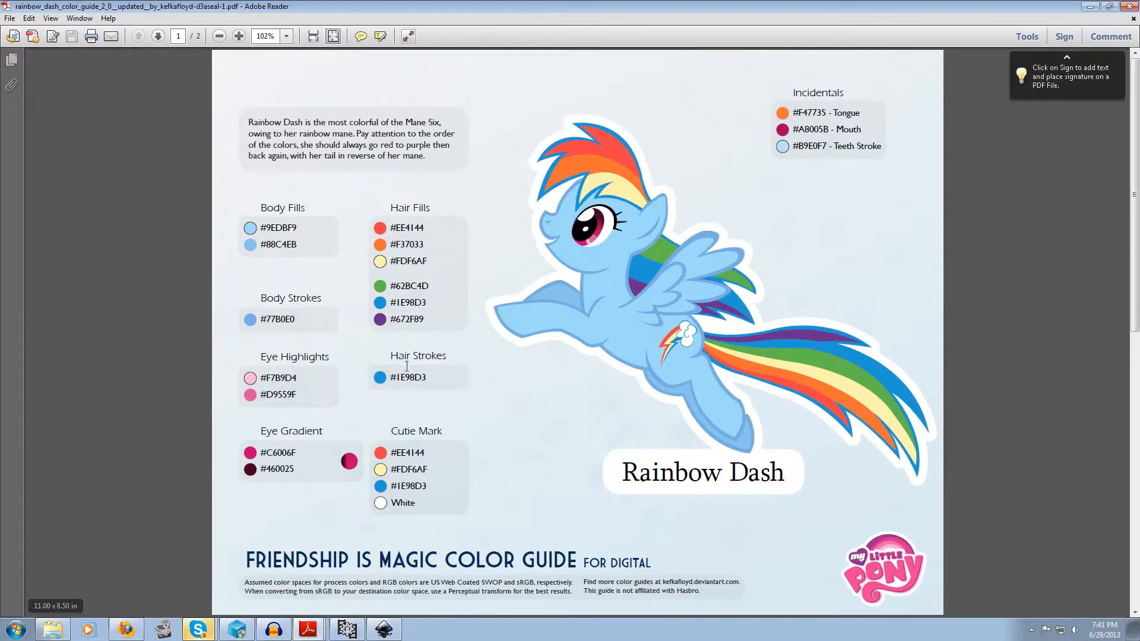
double_click(399, 302)
key(ctrl+c)
click(383, 628)
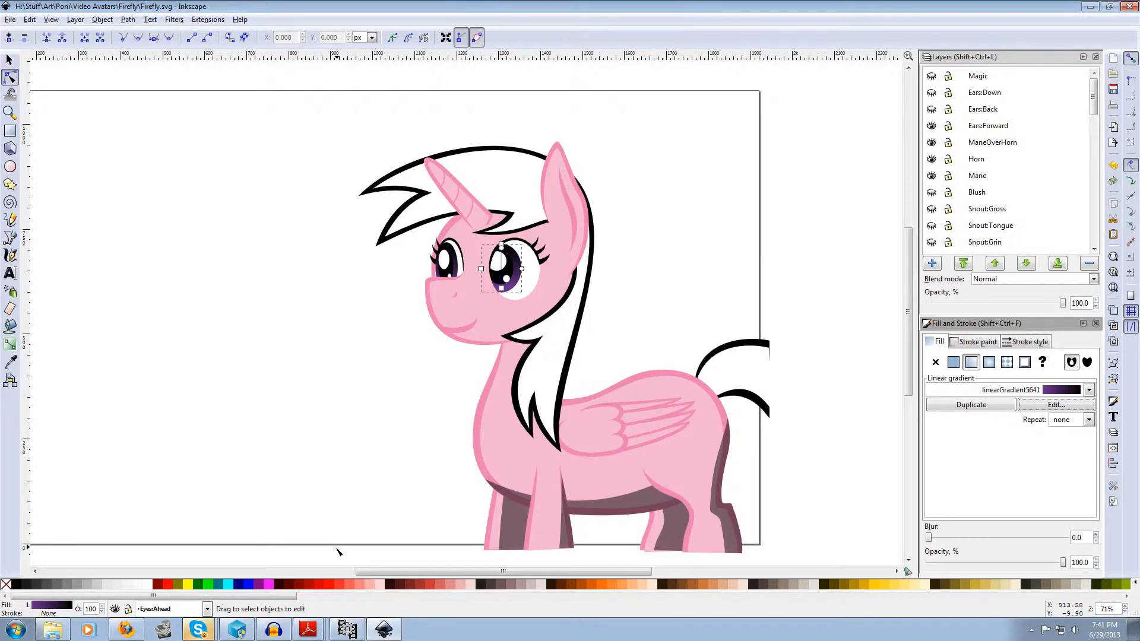
- Set the flat fill of the mane's inner shape to the copied color 1E98D3 with full alpha
click(539, 358)
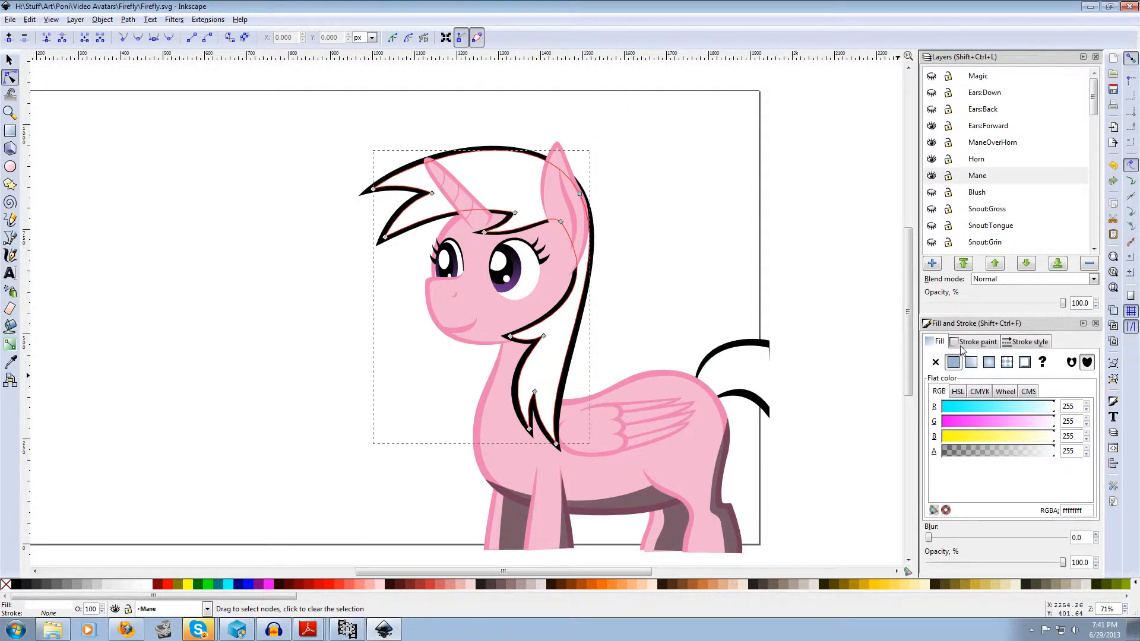
double_click(1073, 511)
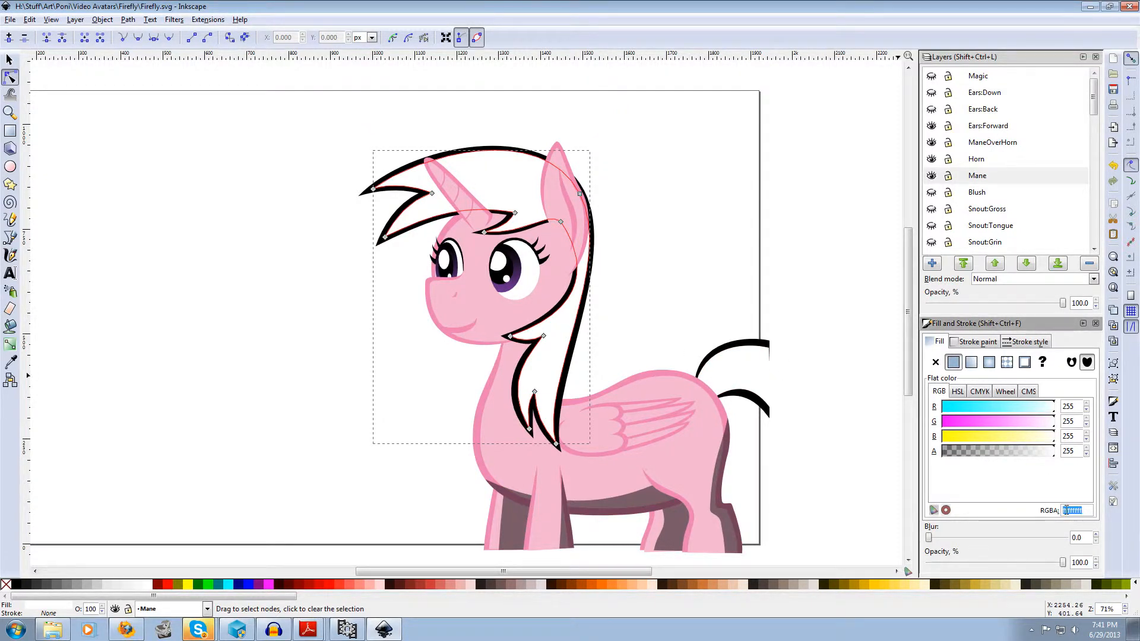
key(ctrl+v)
text(ff)
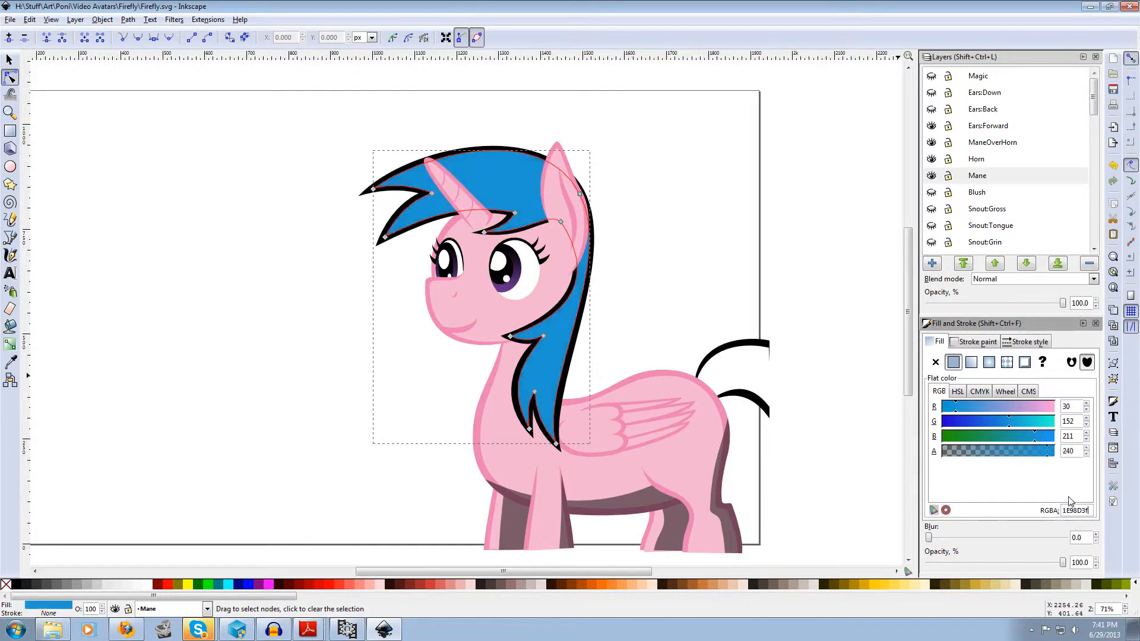
click(1029, 442)
click(1036, 438)
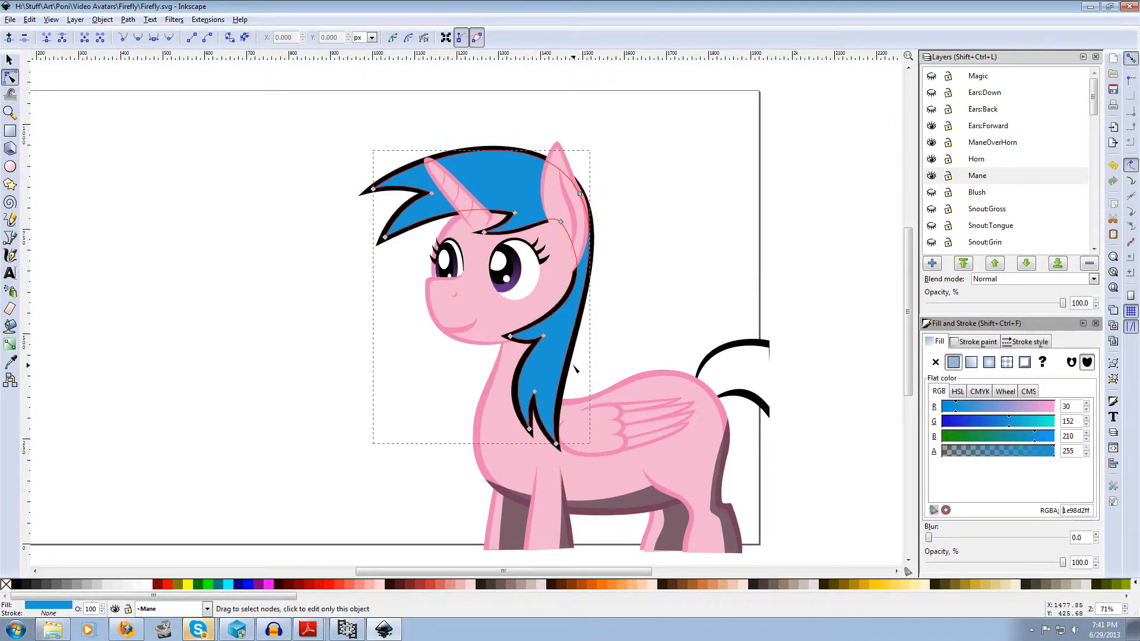
- Re-enter 1E98D3ff as the mane's fill and lighten it to RGB 61, 178, 233
double_click(1081, 510)
key(ctrl+v)
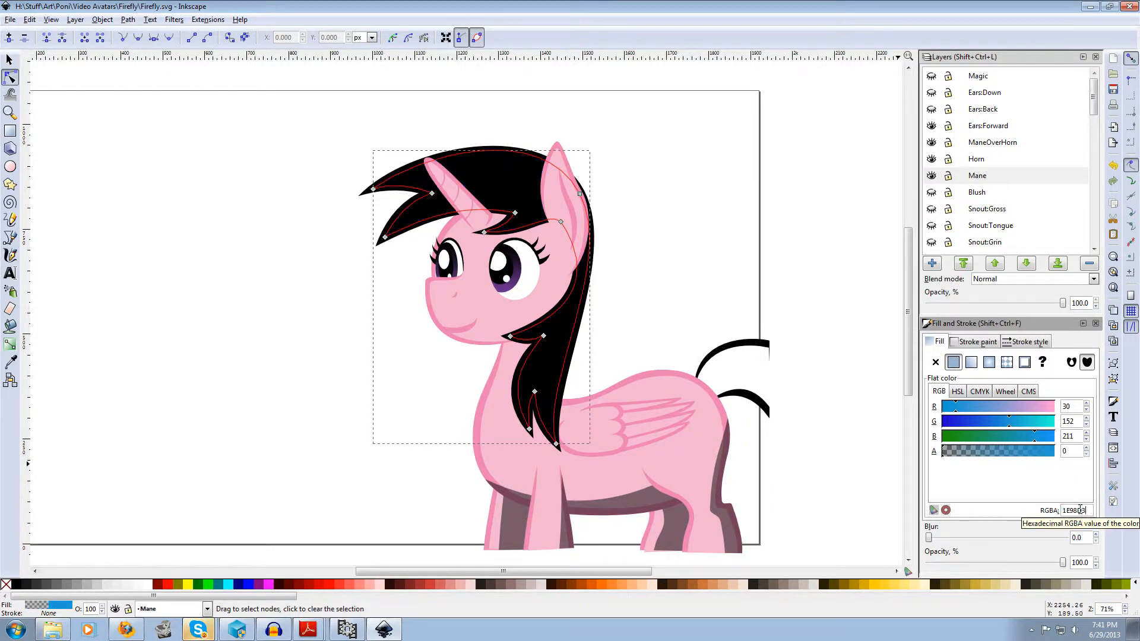
text(ff)
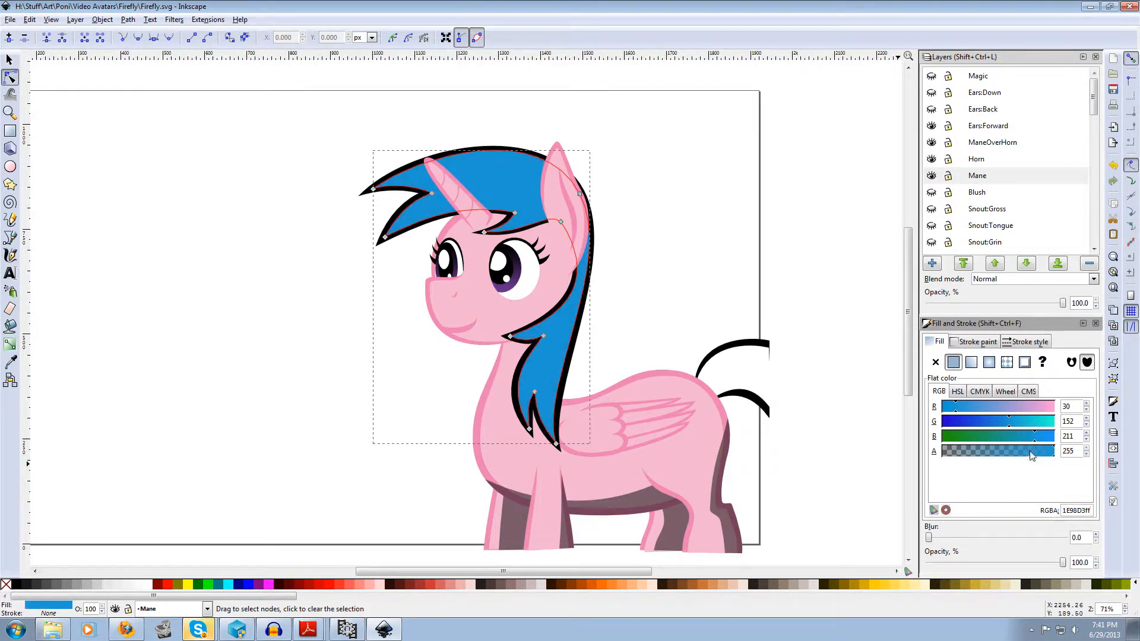
click(1020, 421)
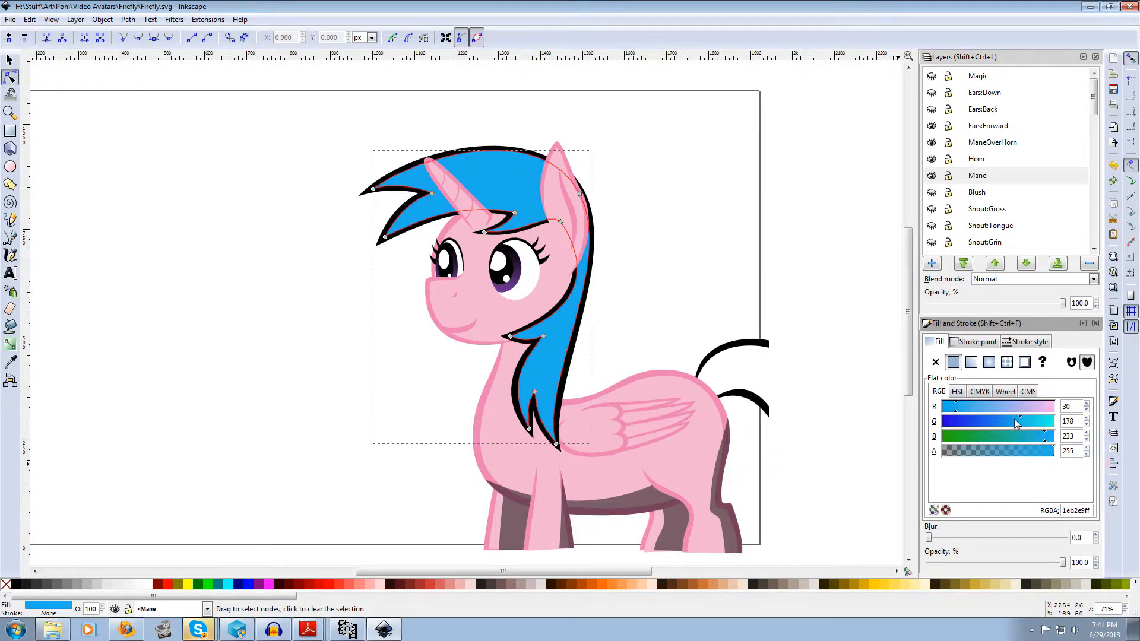
click(965, 408)
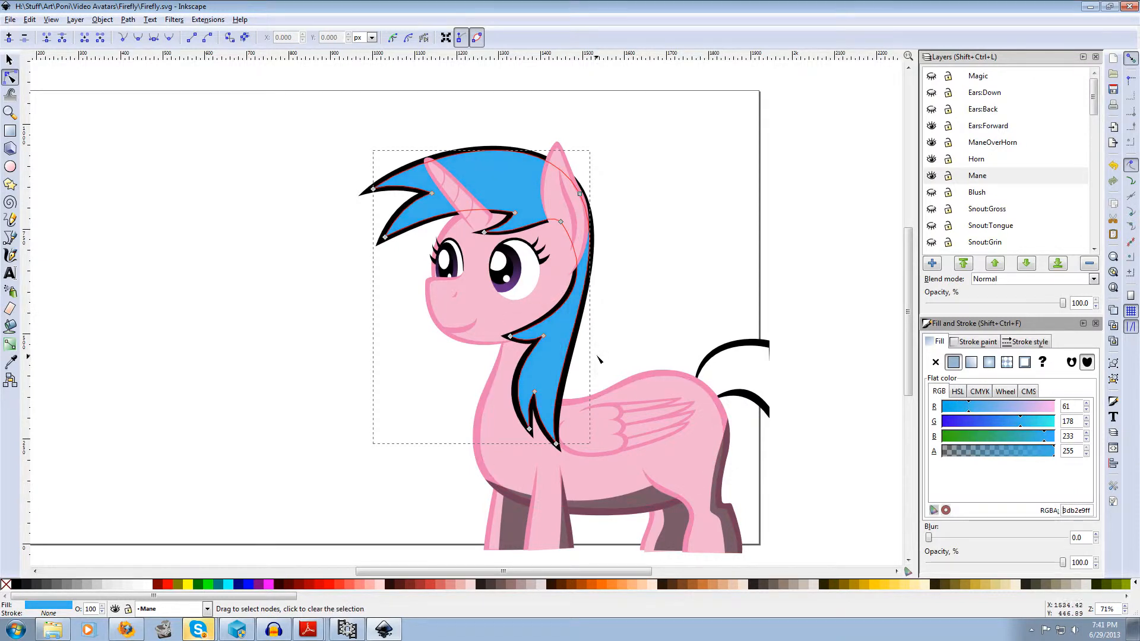
- Copy the mane's fill code 3db2e9ff and apply it as the fill of the tail's inner shape
double_click(1079, 508)
key(ctrl+c)
click(758, 369)
double_click(1071, 511)
key(ctrl+v)
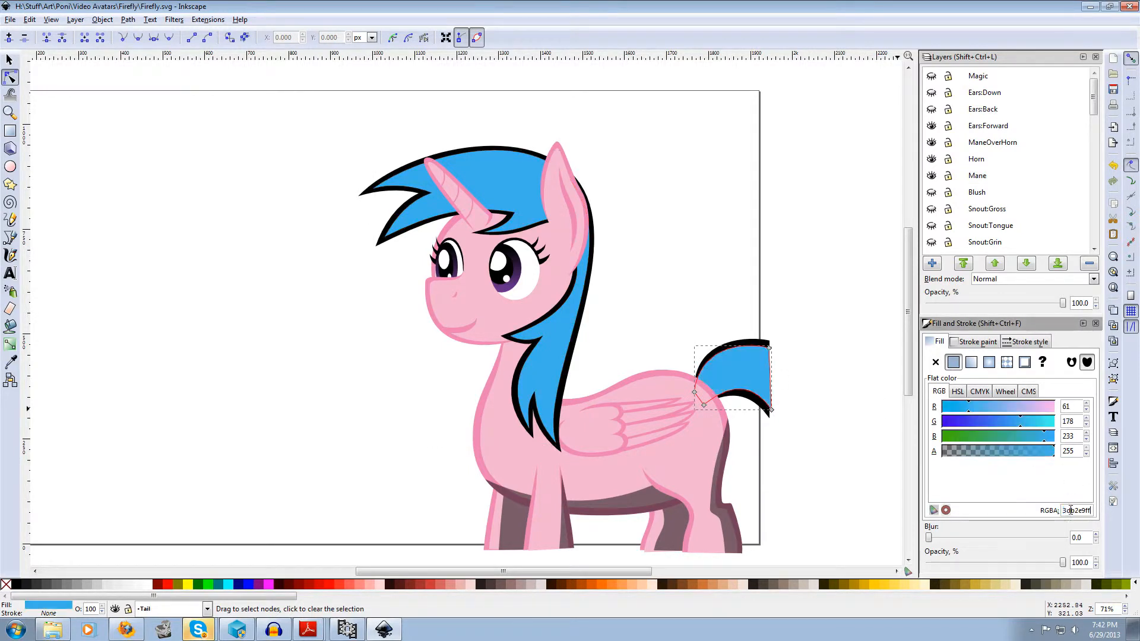
- Select the tail's black outline shape, copy hair fill code 1E98D3 from the Rainbow Dash guide in Adobe Reader, and return to Inkscape
click(725, 344)
double_click(1067, 510)
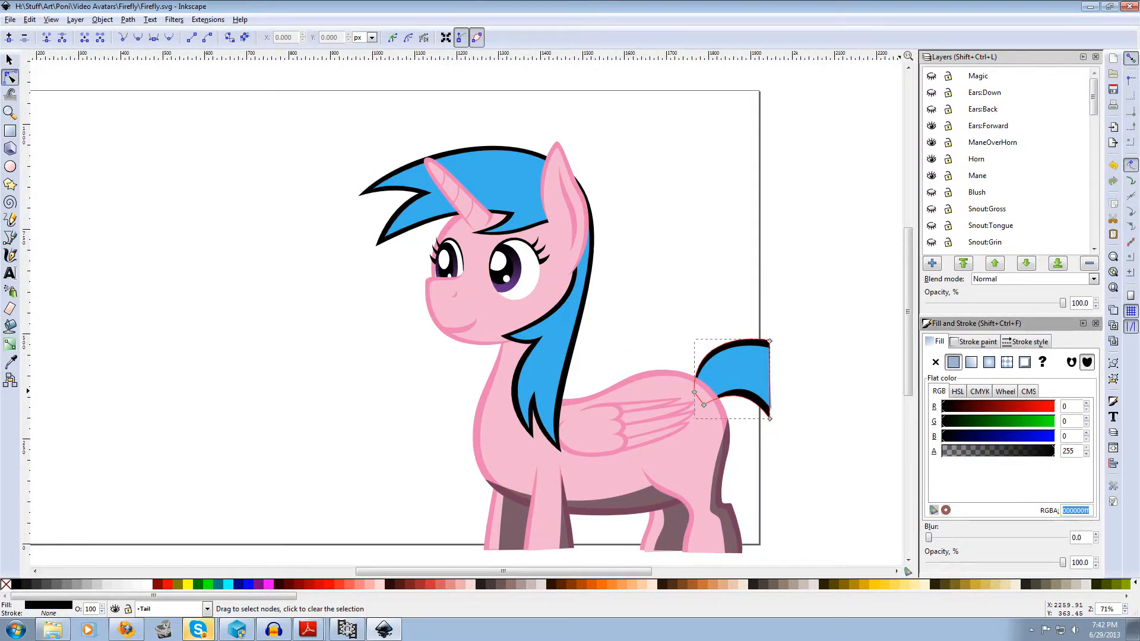
click(308, 630)
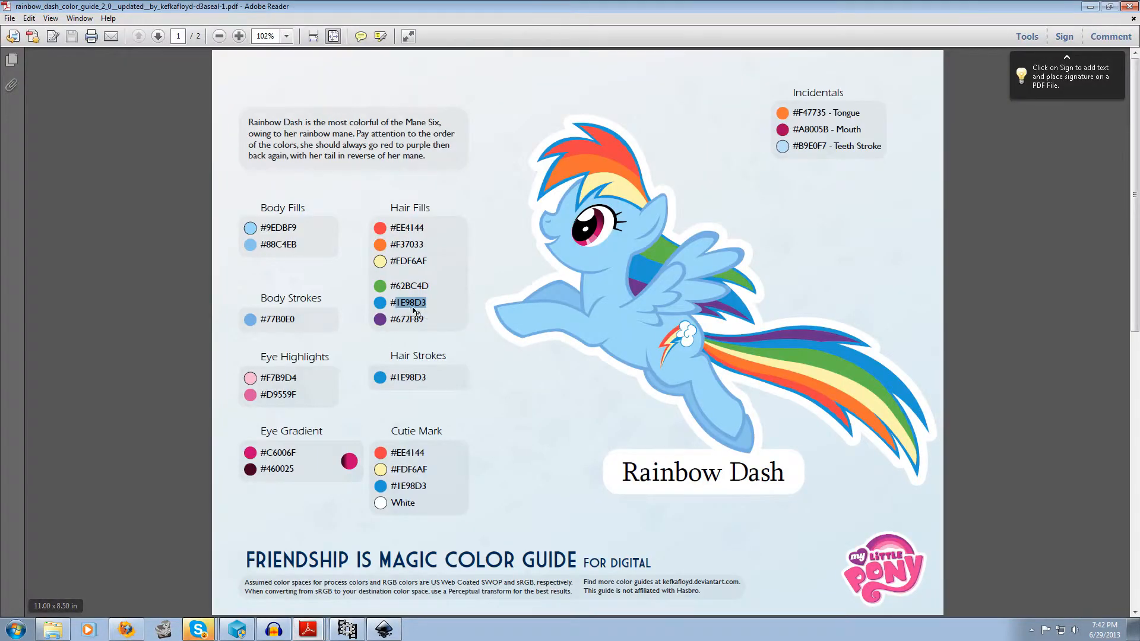
click(414, 306)
double_click(407, 302)
key(ctrl+c)
click(384, 630)
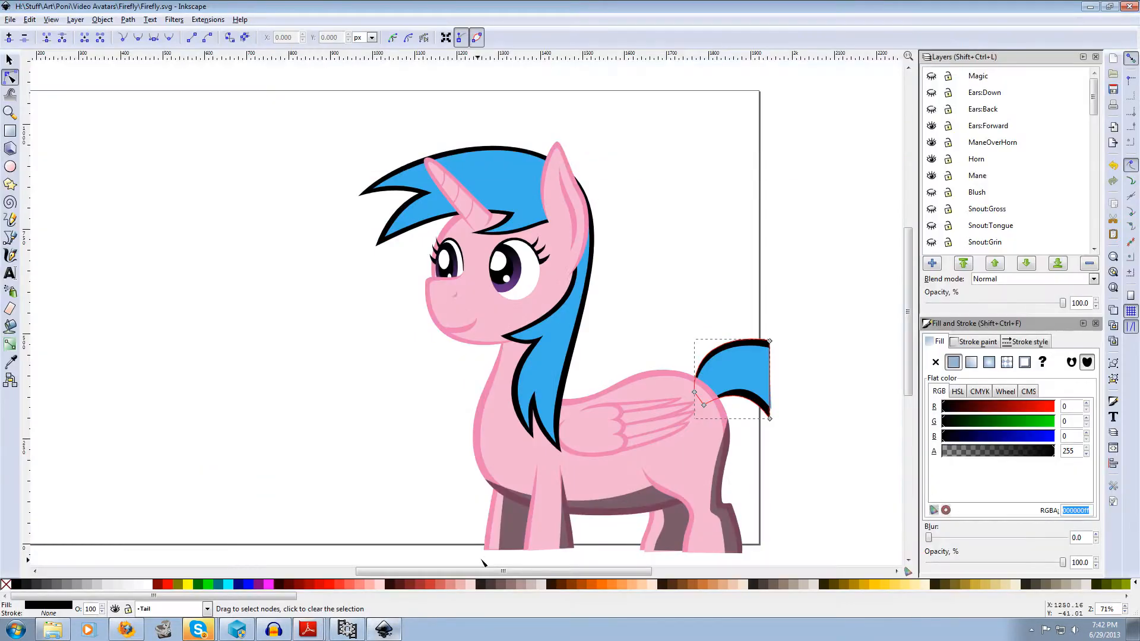
- Set the tail outline's fill to 1E98D3ff and darken it to RGB 30, 121, 188
double_click(1072, 510)
key(ctrl+v)
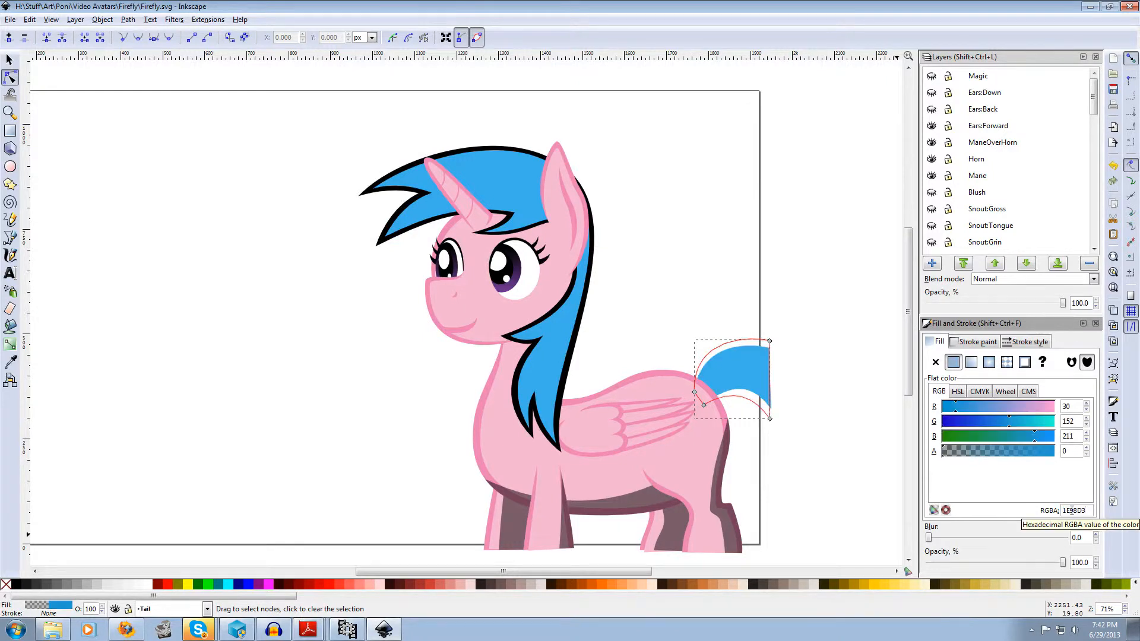
text(ff)
click(1025, 434)
click(996, 421)
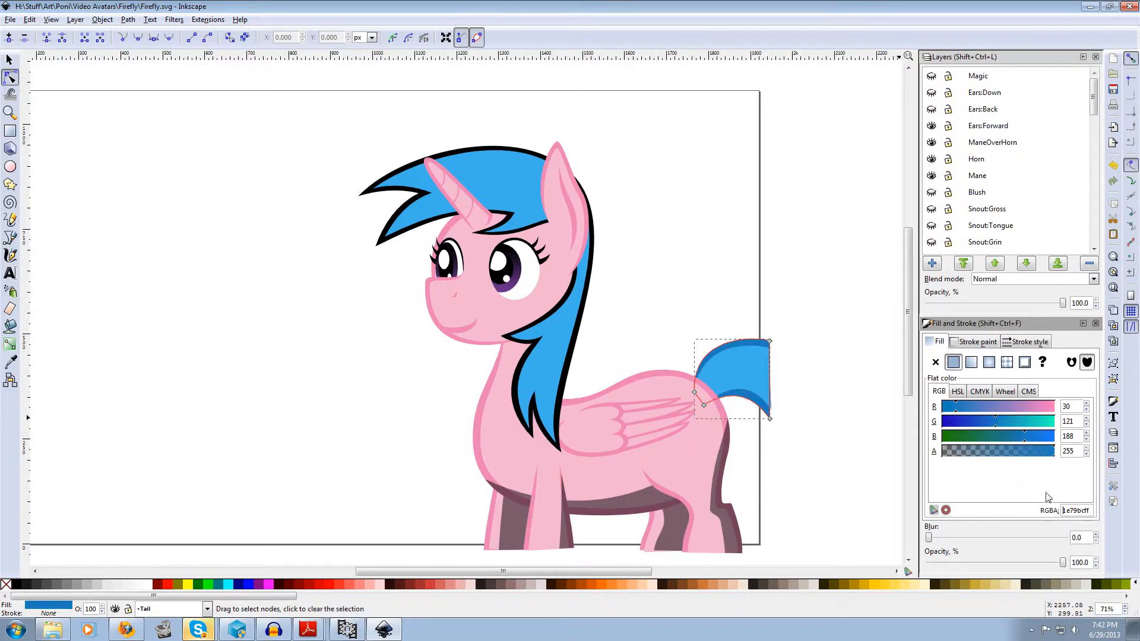
- Copy the tail outline's color code 1e79bcff, apply it as the mane outline's fill, and clear the selection
double_click(1069, 512)
key(ctrl+c)
click(587, 311)
double_click(1065, 512)
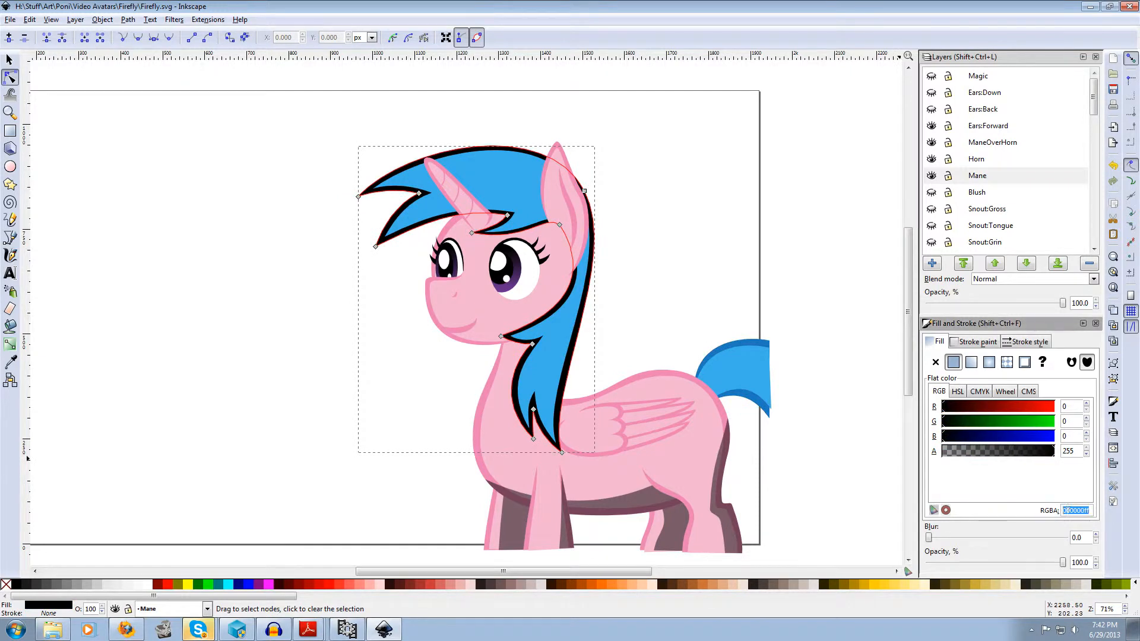
key(ctrl+v)
key(Return)
click(688, 202)
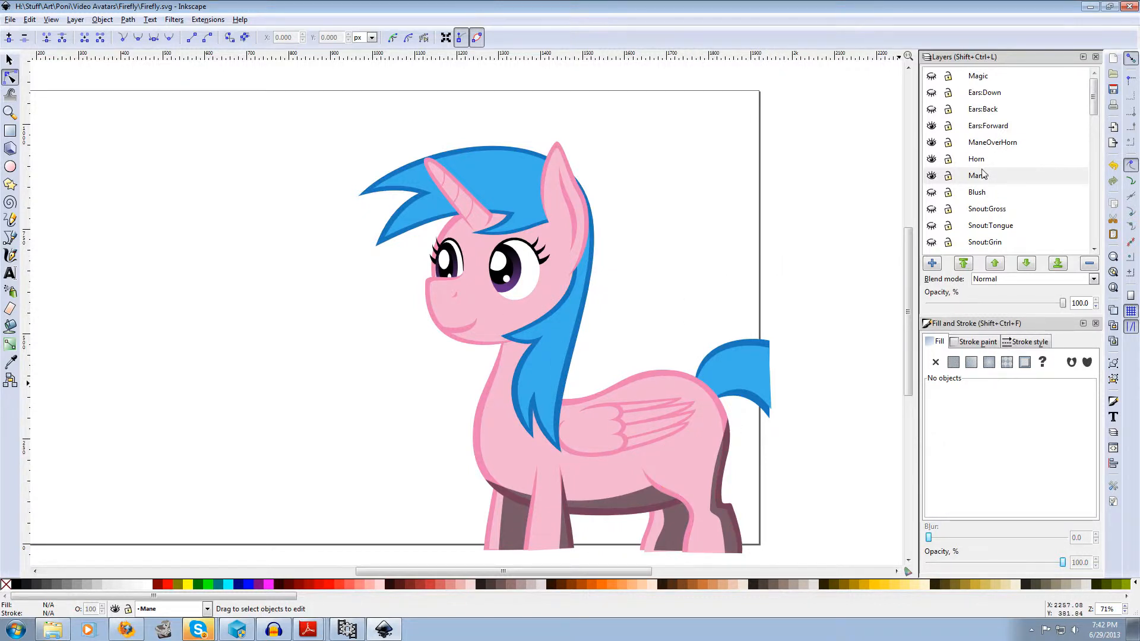
- Make the Stripes layer visible and select the green stripes on the pony's back
scroll(983, 174, down, 10)
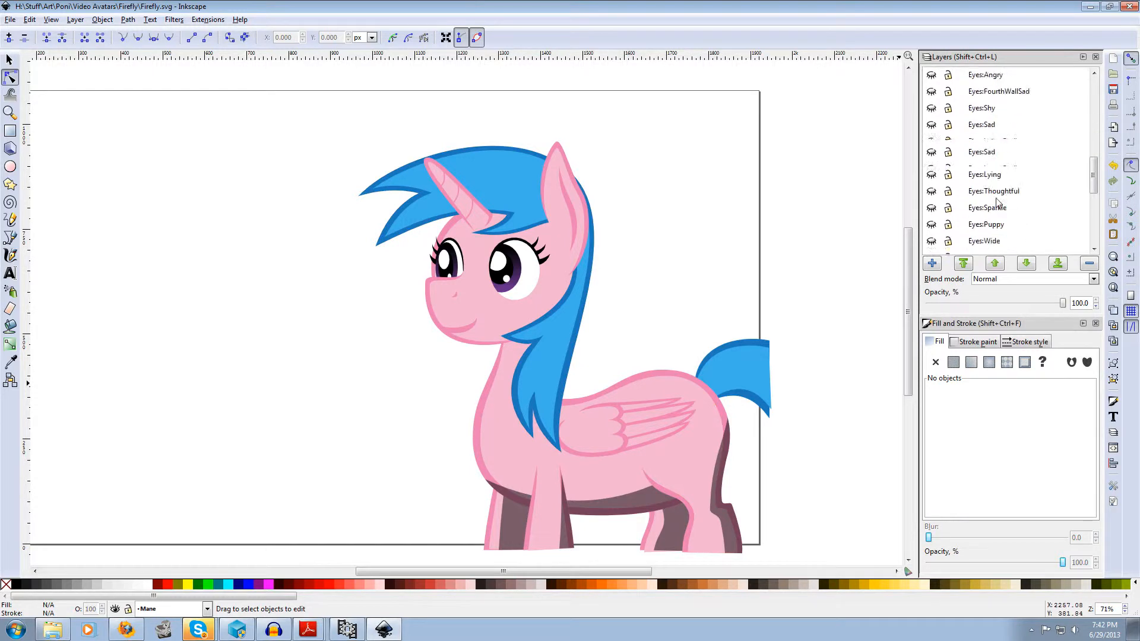
scroll(988, 218, down, 3)
click(932, 163)
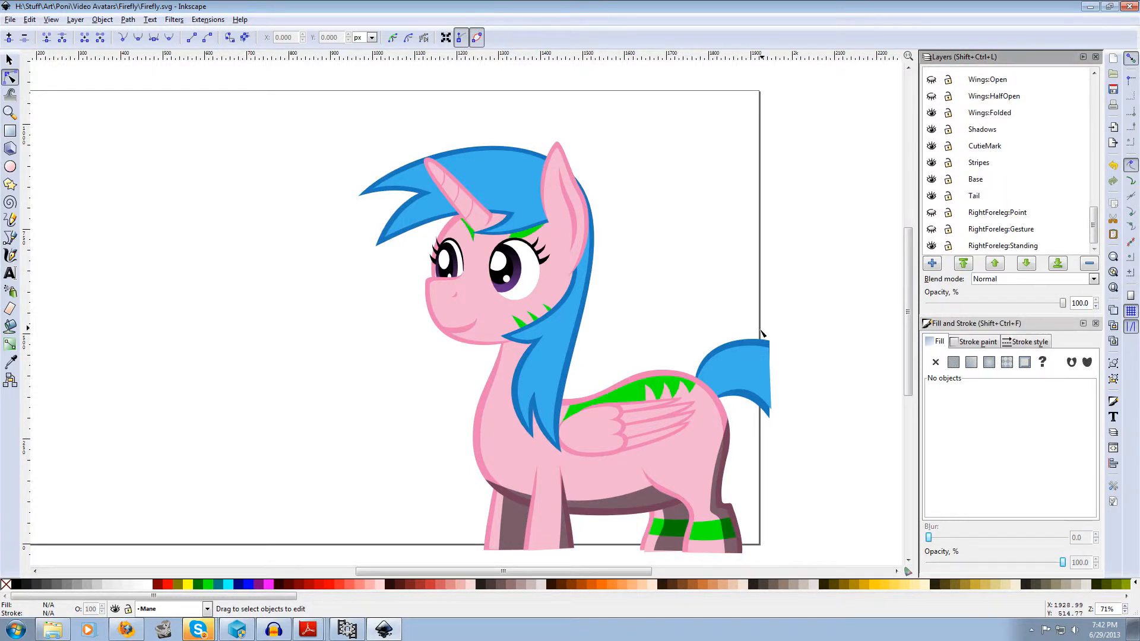
click(633, 390)
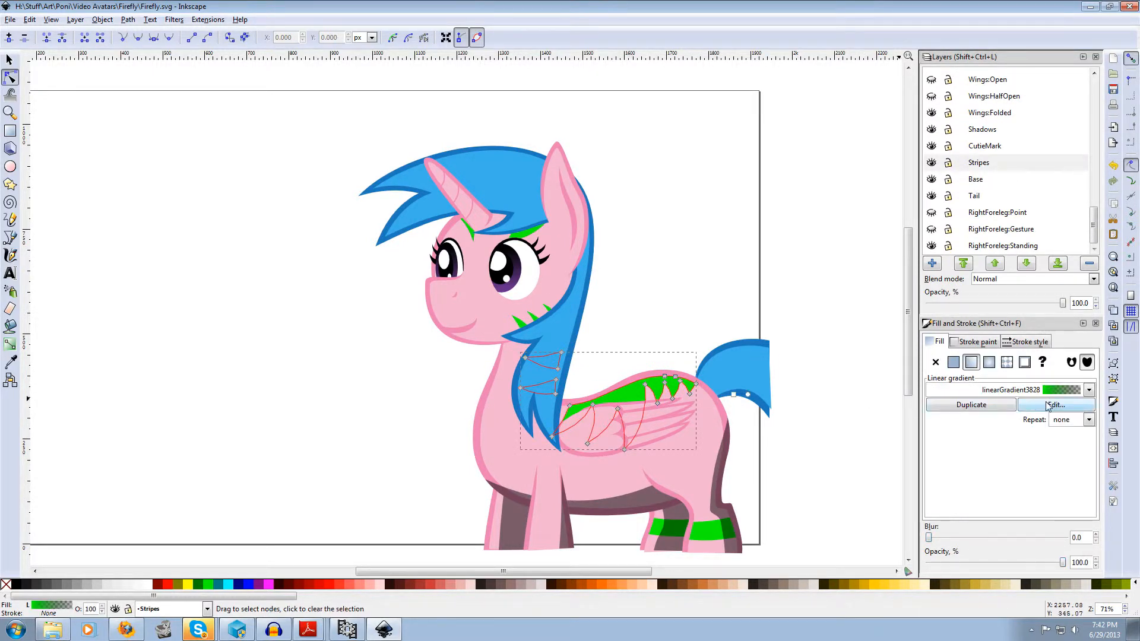
- Copy the tail's fill code 3db2e9ff, set the first stop of the stripes' gradient, linearGradient3828, to it, and close the gradient editor
click(742, 362)
triple_click(1076, 511)
key(ctrl+c)
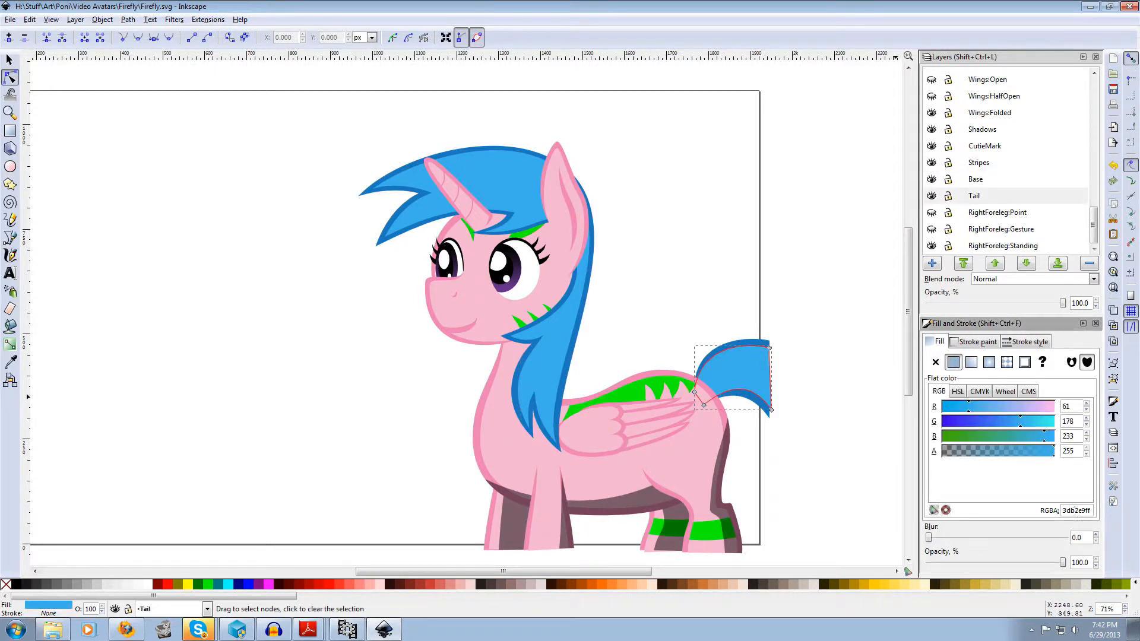
click(659, 392)
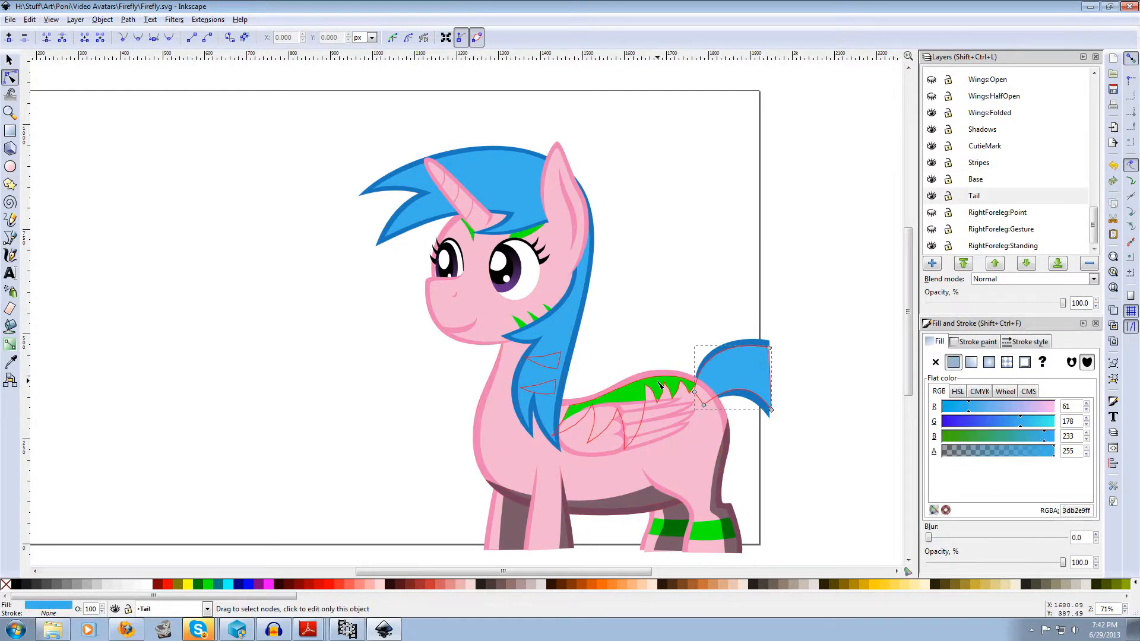
click(1053, 404)
triple_click(748, 408)
key(ctrl+v)
key(Return)
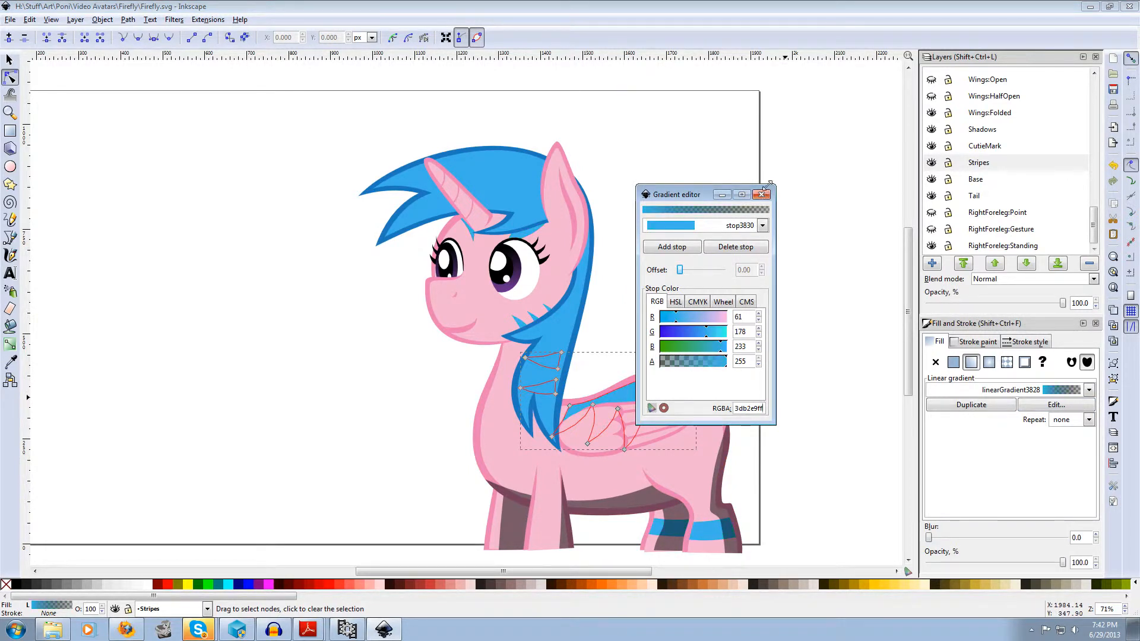
click(761, 195)
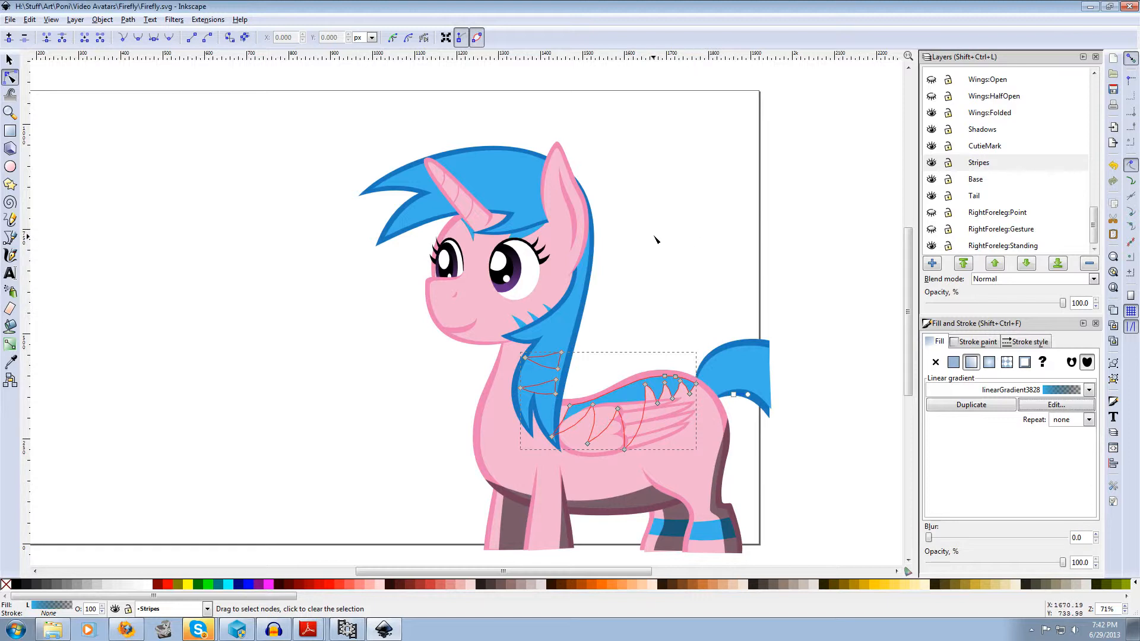
- Open the iris gradient, linearGradient5641, for editing, select its first stop's RGBA code, and close the gradient editor
click(522, 275)
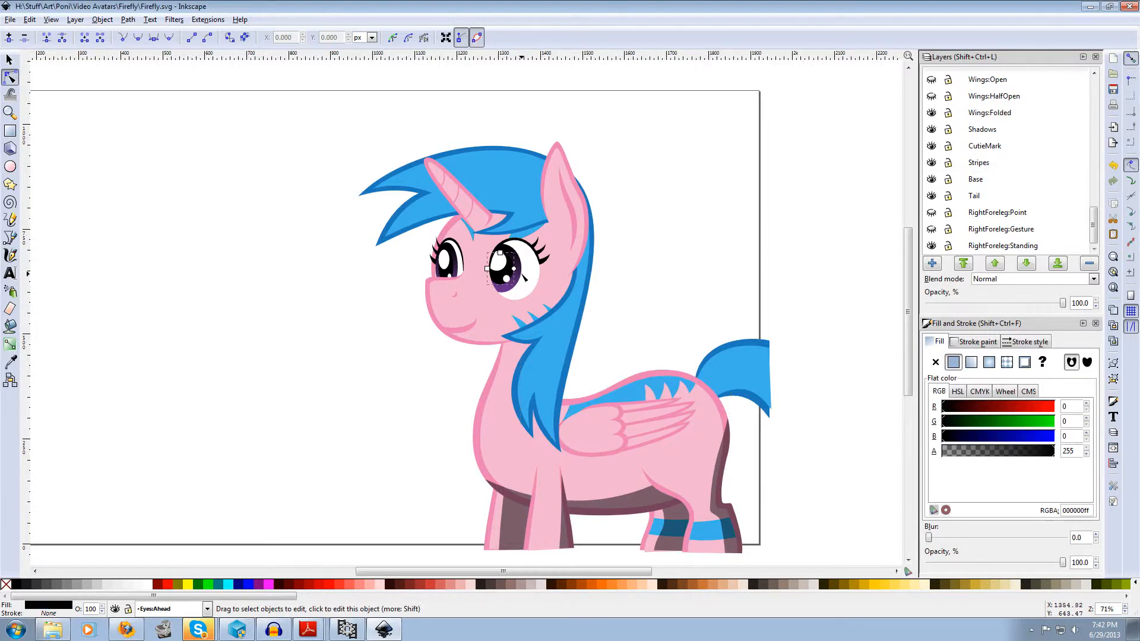
click(1020, 402)
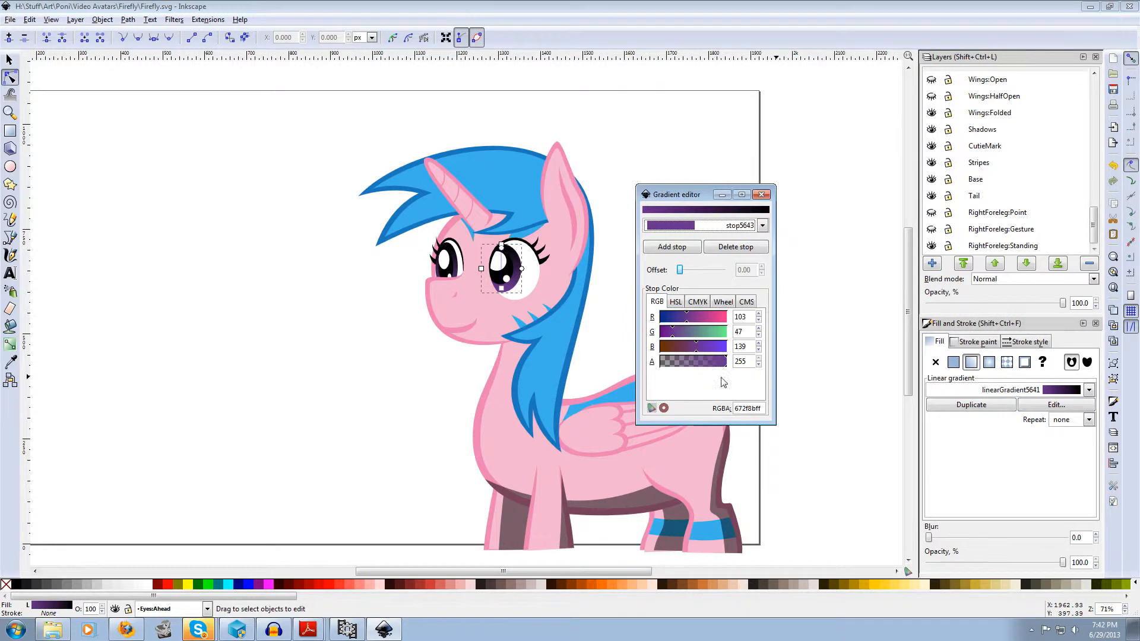
double_click(741, 408)
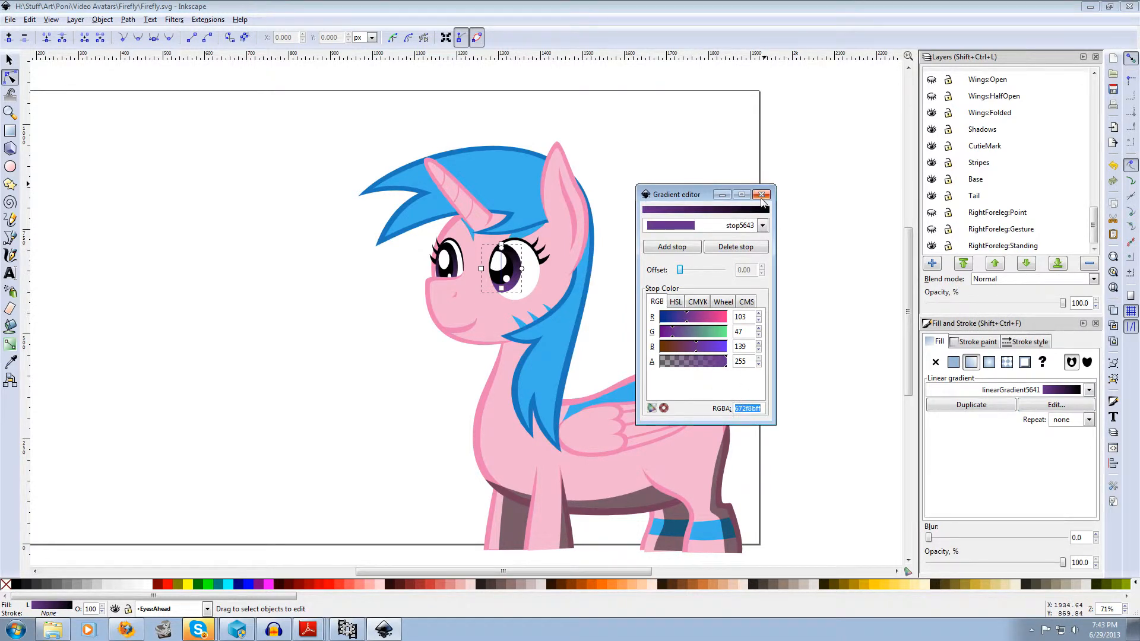
click(762, 195)
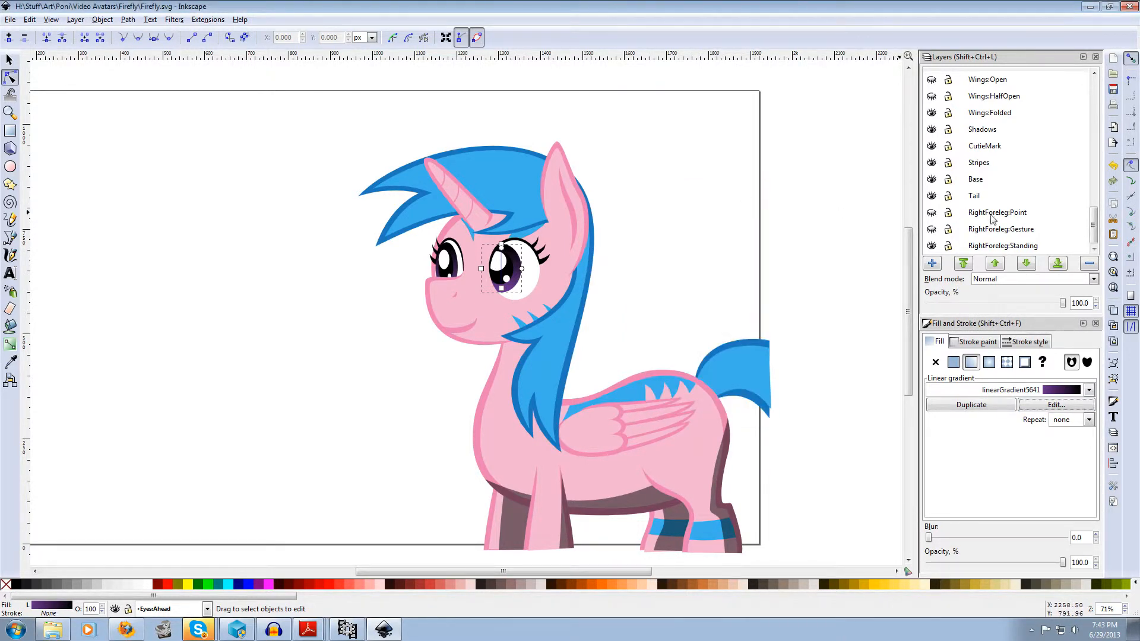
- Make the Magic layer visible and select the red magic aura around the pony's horn
drag(1090, 223, 1075, 89)
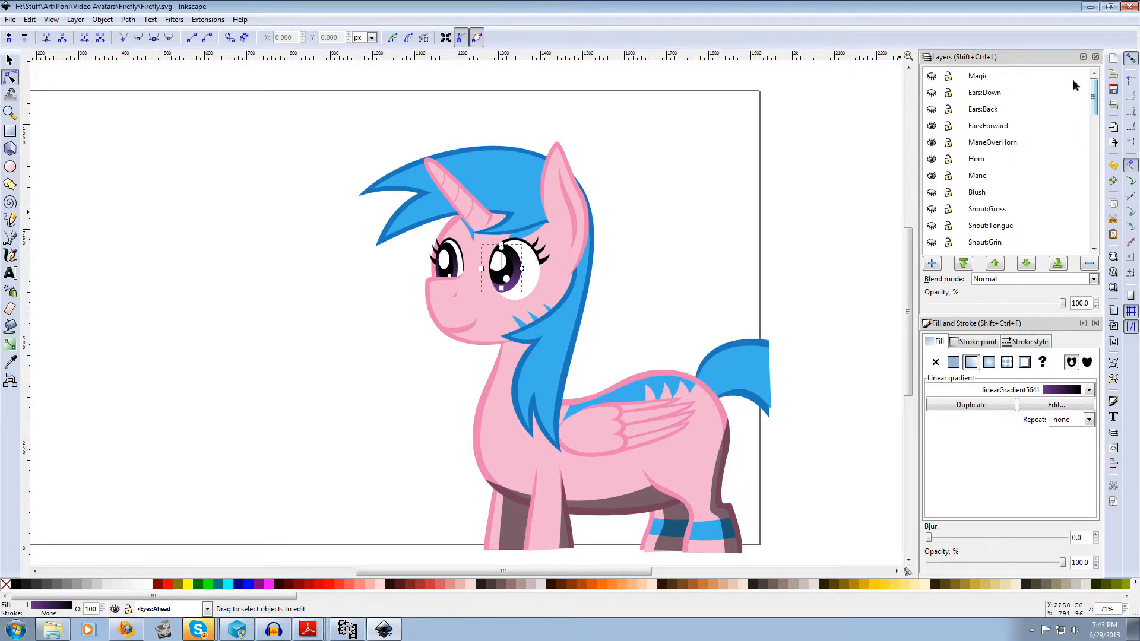
click(932, 76)
click(476, 168)
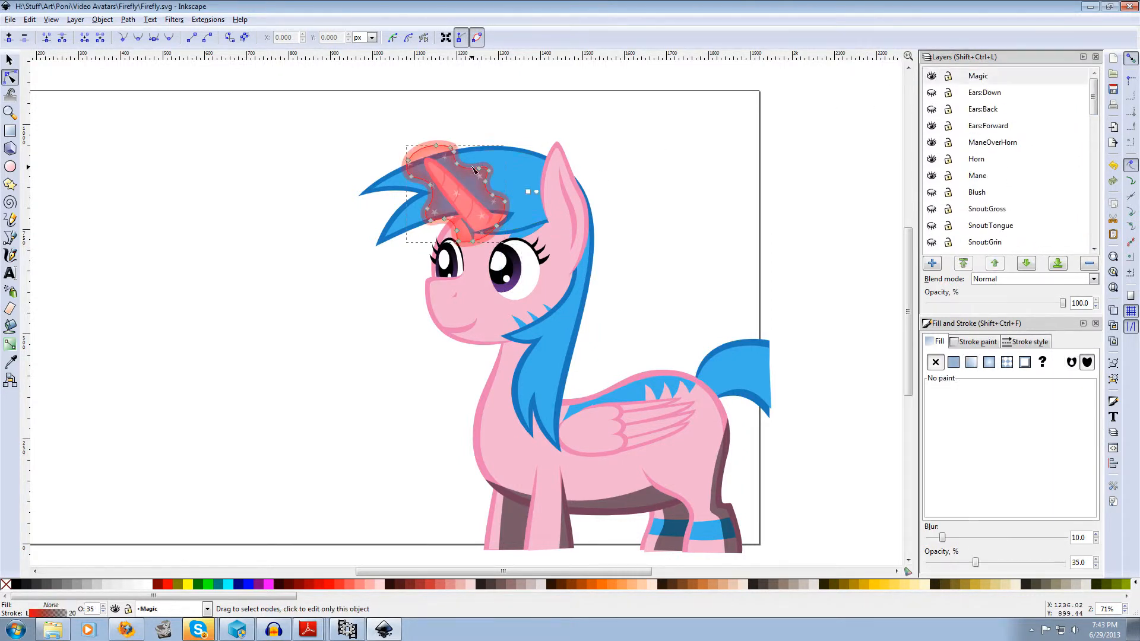
click(464, 175)
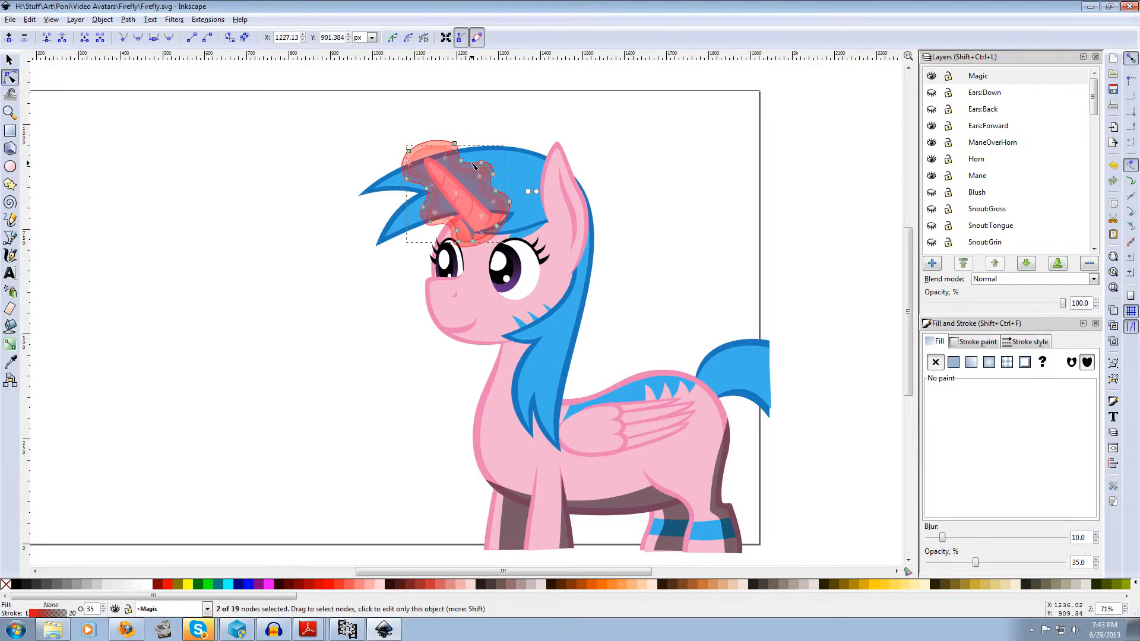
click(473, 164)
- Set the first stop of the aura's gradient, linearGradient4683, to the copied iris color 672f8bff, close the gradient editor and clear the selection
click(1055, 405)
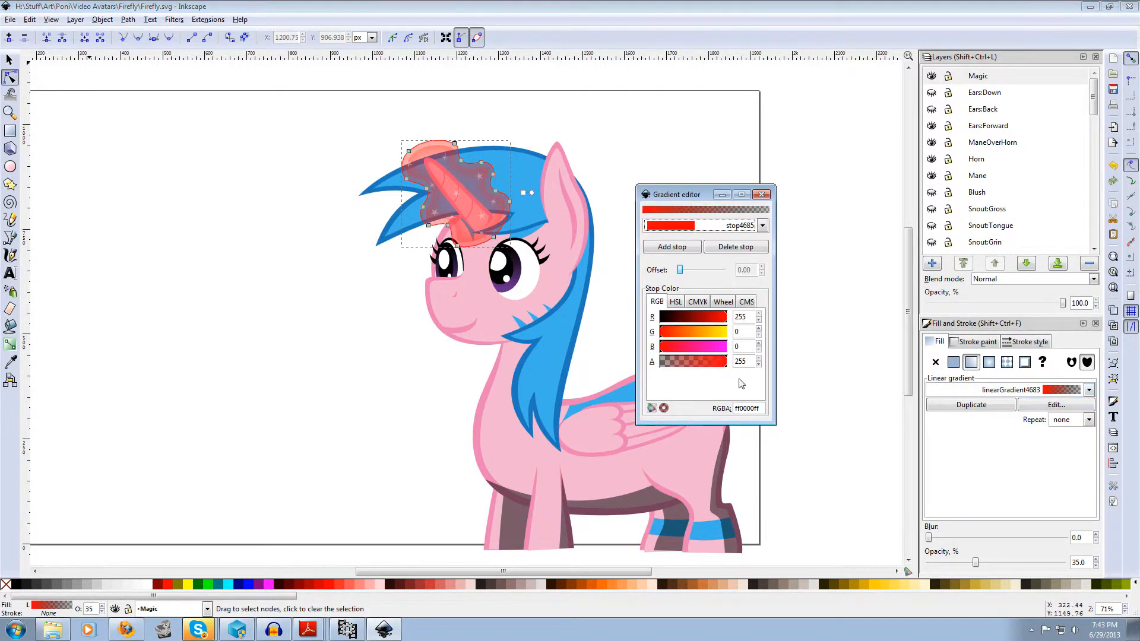
double_click(743, 408)
key(ctrl+v)
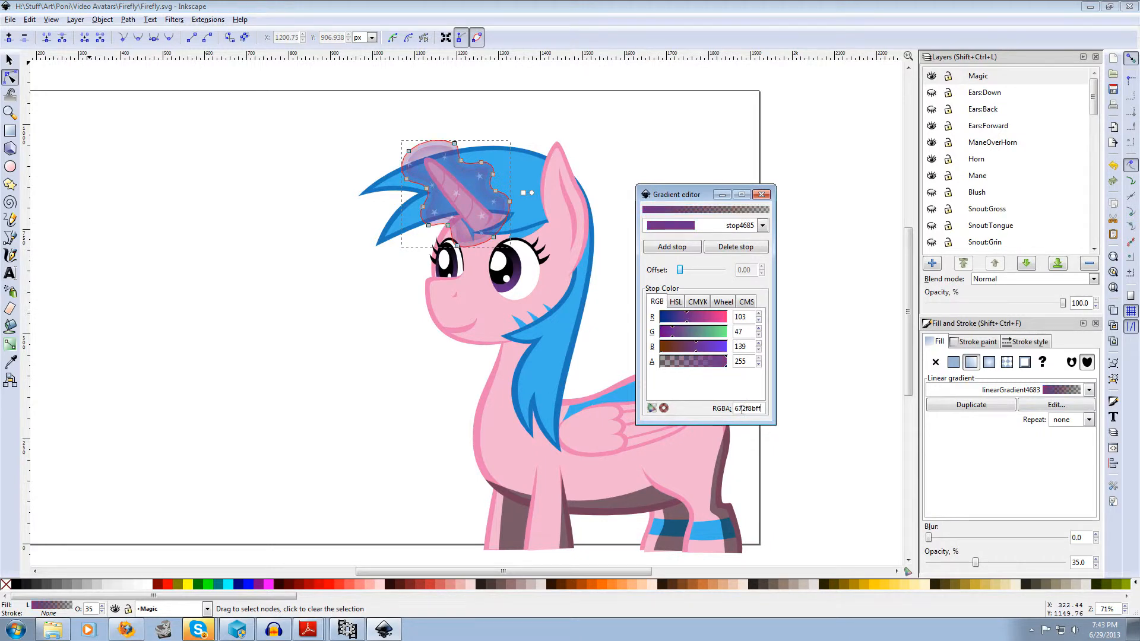
click(761, 195)
click(712, 240)
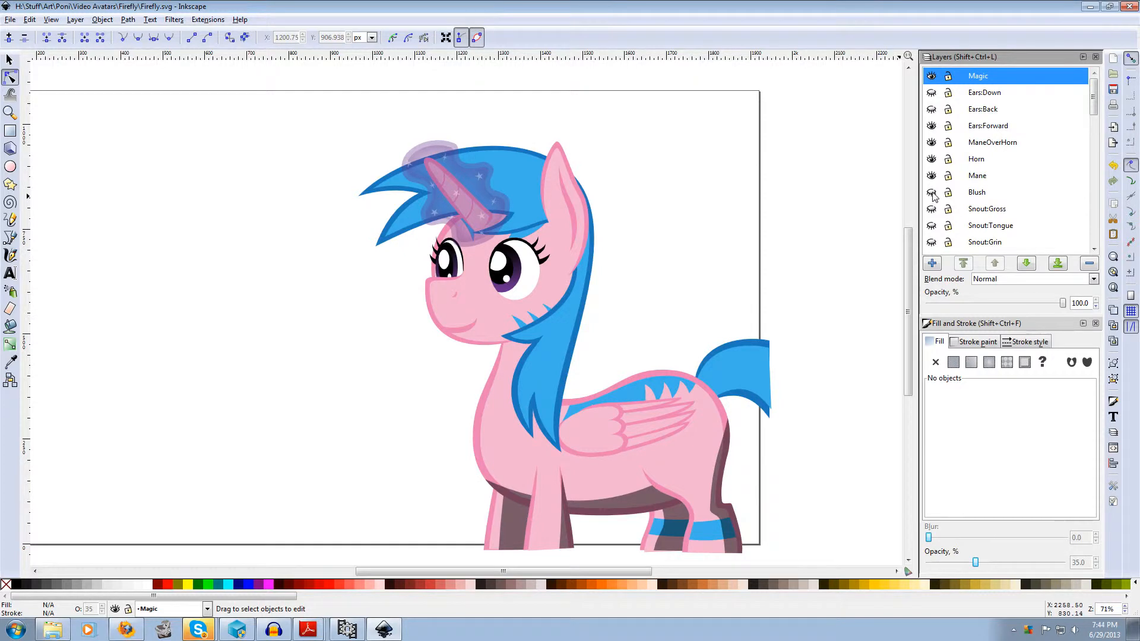
- Switch the Horn and Mane layers off and on to examine what each one contributes to the pony
click(931, 159)
click(931, 159)
click(931, 160)
click(930, 159)
click(932, 176)
click(933, 176)
click(932, 175)
click(933, 175)
- Hide Snout:Smile, preview each snout layer from Snout:Frown up to Snout:Grin, and restore Snout:Smile
scroll(956, 181, down, 5)
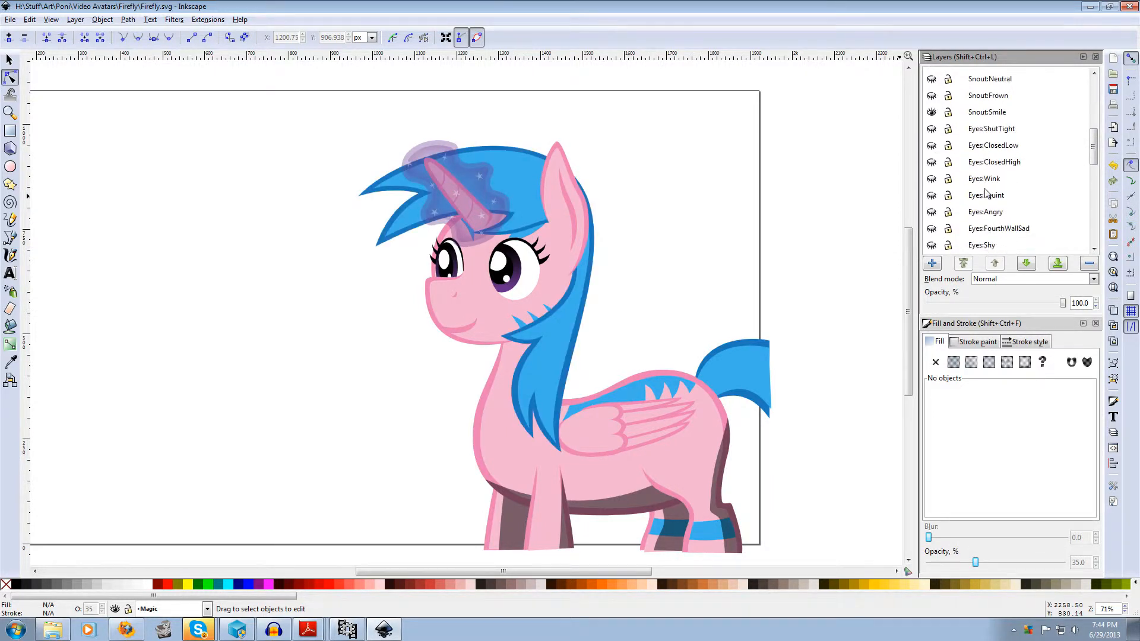
scroll(931, 119, up, 3)
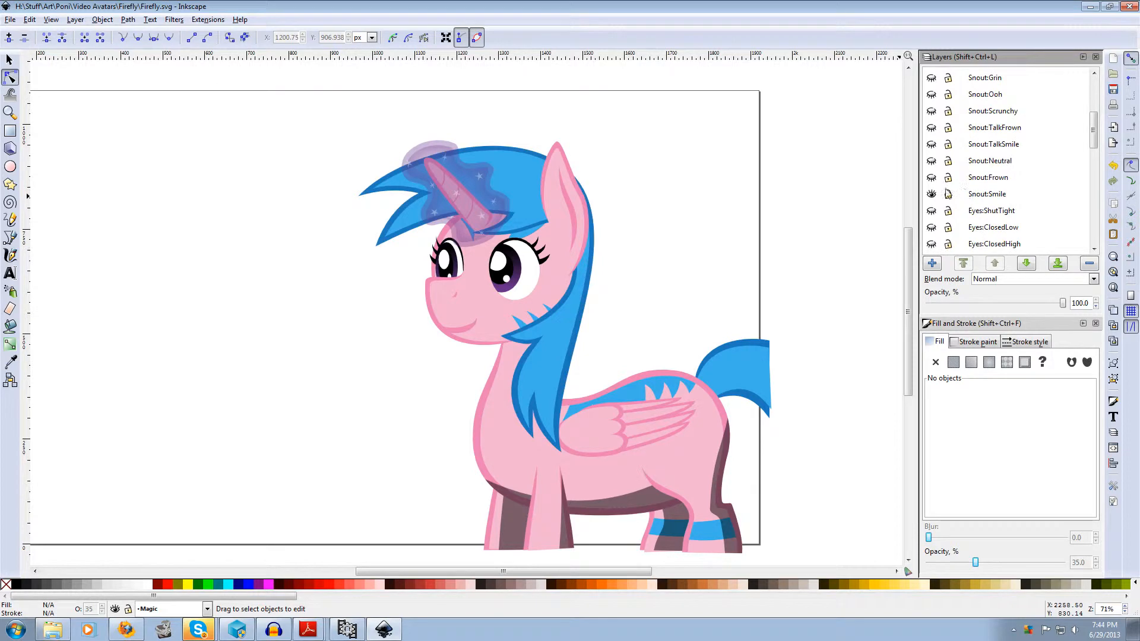
click(931, 194)
click(932, 177)
click(932, 177)
click(932, 160)
click(932, 160)
click(931, 144)
click(931, 145)
click(931, 127)
click(931, 127)
click(931, 111)
click(931, 111)
click(931, 94)
click(931, 93)
click(931, 77)
click(931, 77)
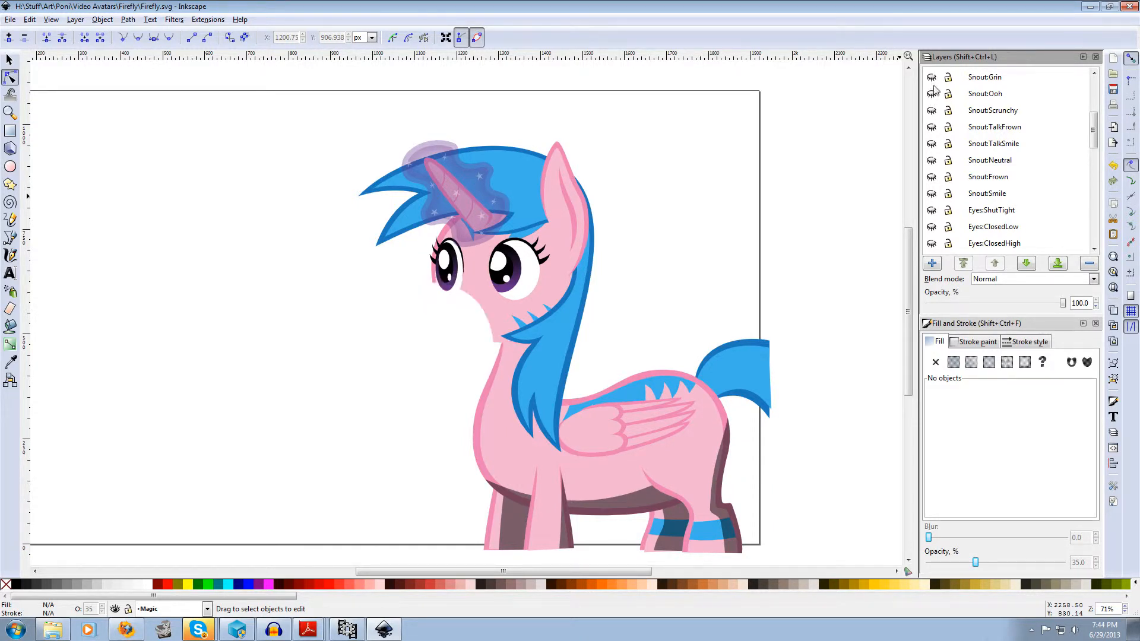
click(932, 194)
- Switch the Horn, Wings:Folded and Stripes layers off and on to examine these optional body parts
scroll(966, 187, up, 5)
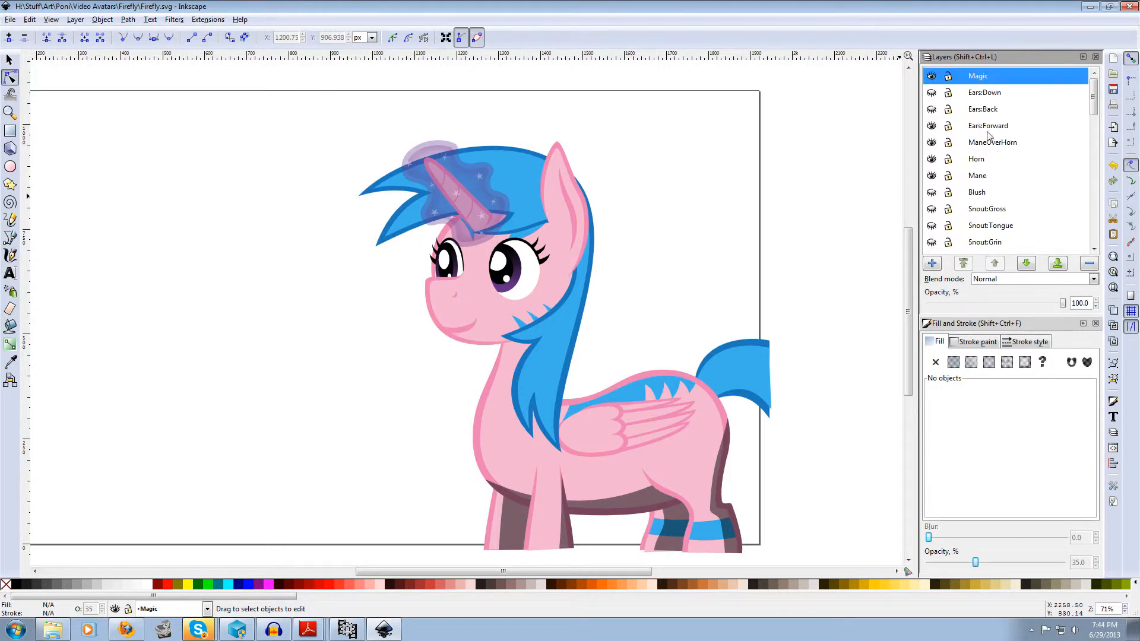
click(931, 159)
click(931, 159)
scroll(999, 179, down, 6)
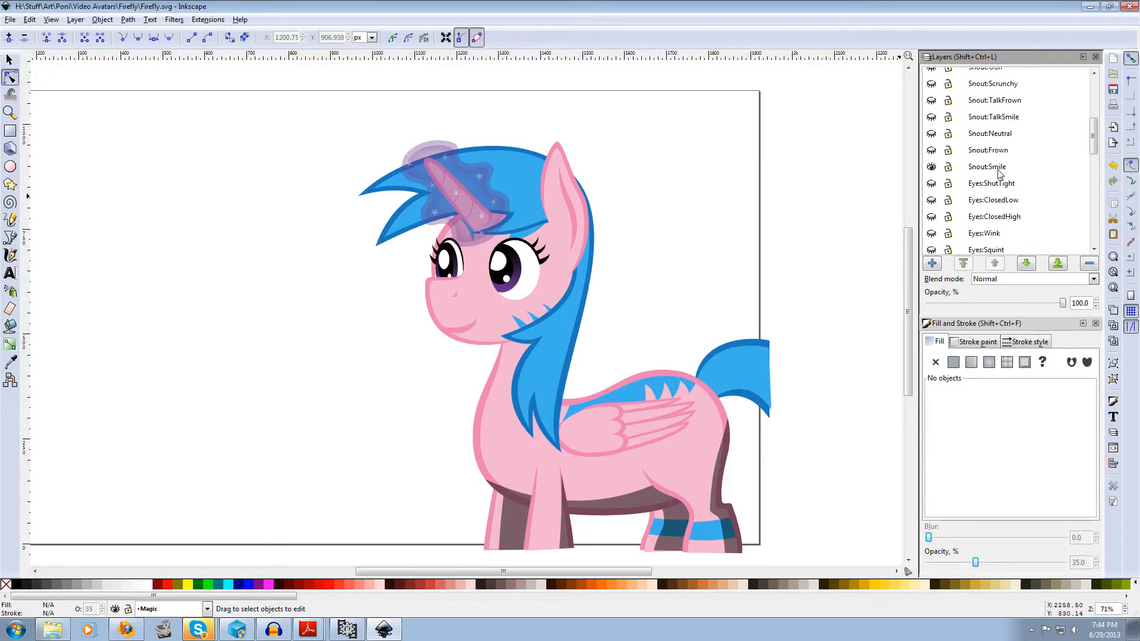
scroll(997, 183, up, 2)
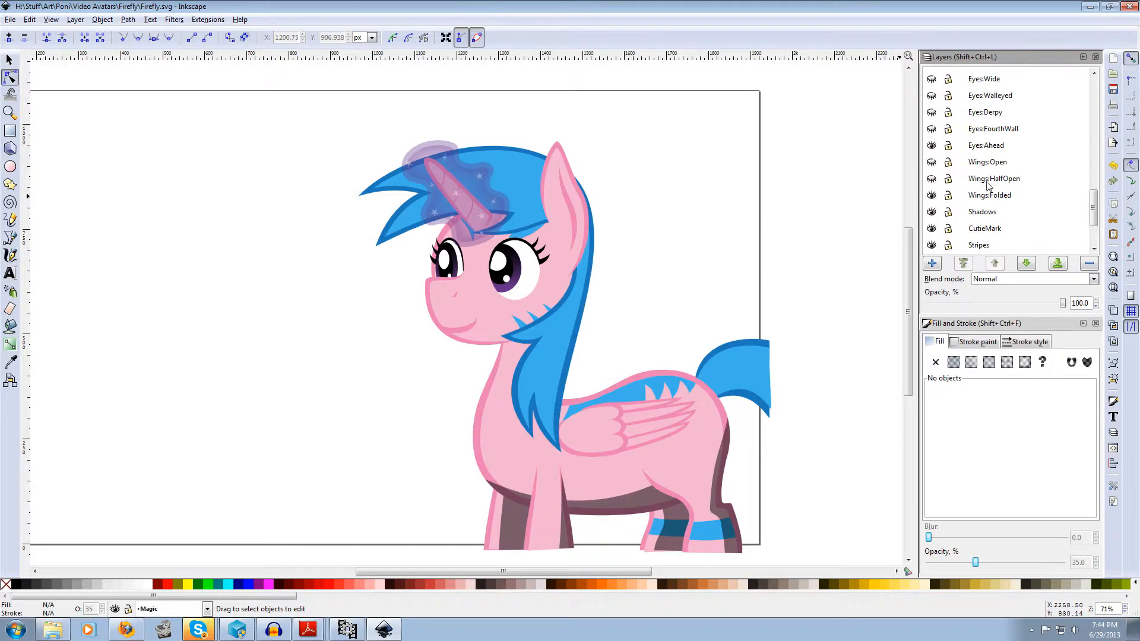
click(932, 196)
click(931, 195)
scroll(971, 190, down, 2)
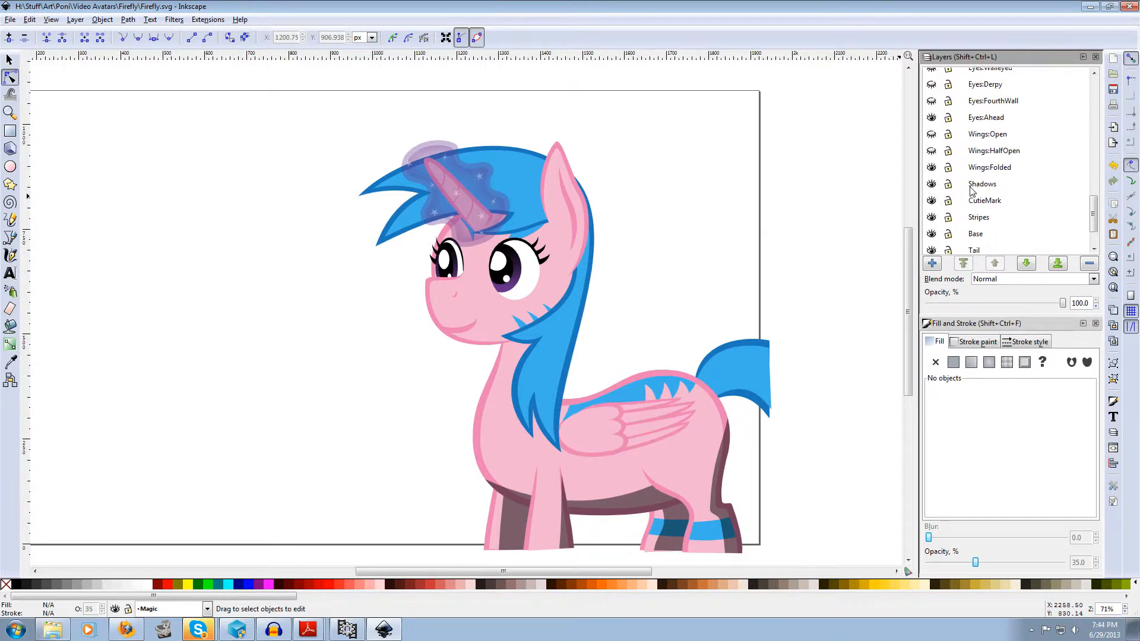
click(933, 165)
click(933, 165)
click(933, 166)
click(933, 166)
click(934, 166)
click(933, 165)
click(932, 165)
click(932, 165)
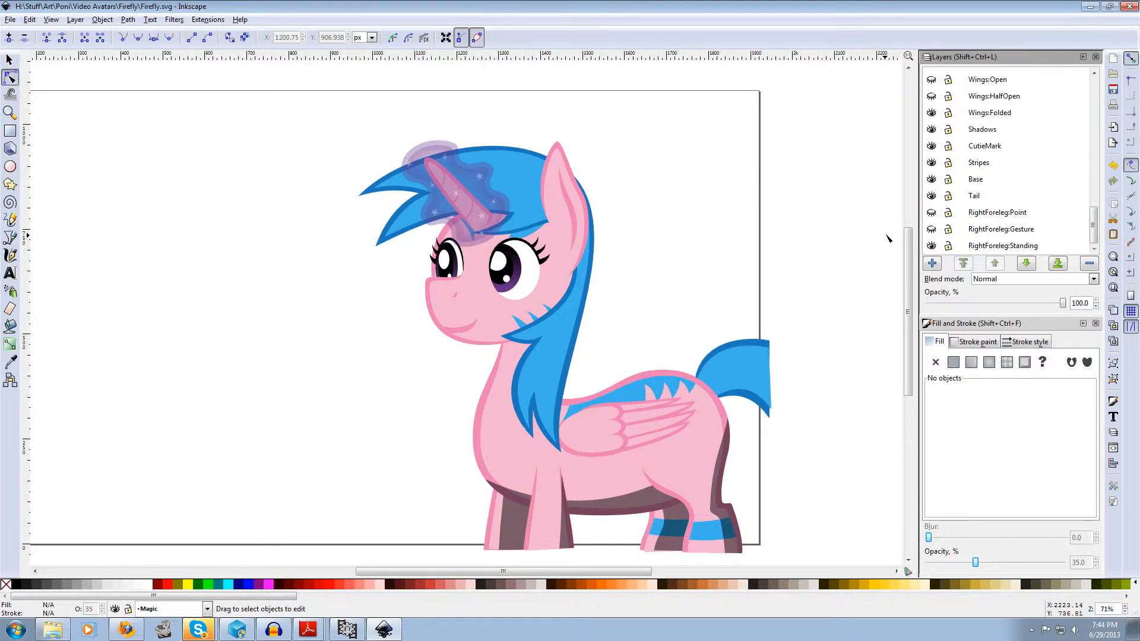
- Preview the RightForeleg Gesture and Point layers in place of the standing foreleg, and restore only RightForeleg:Standing
drag(1094, 230, 1101, 89)
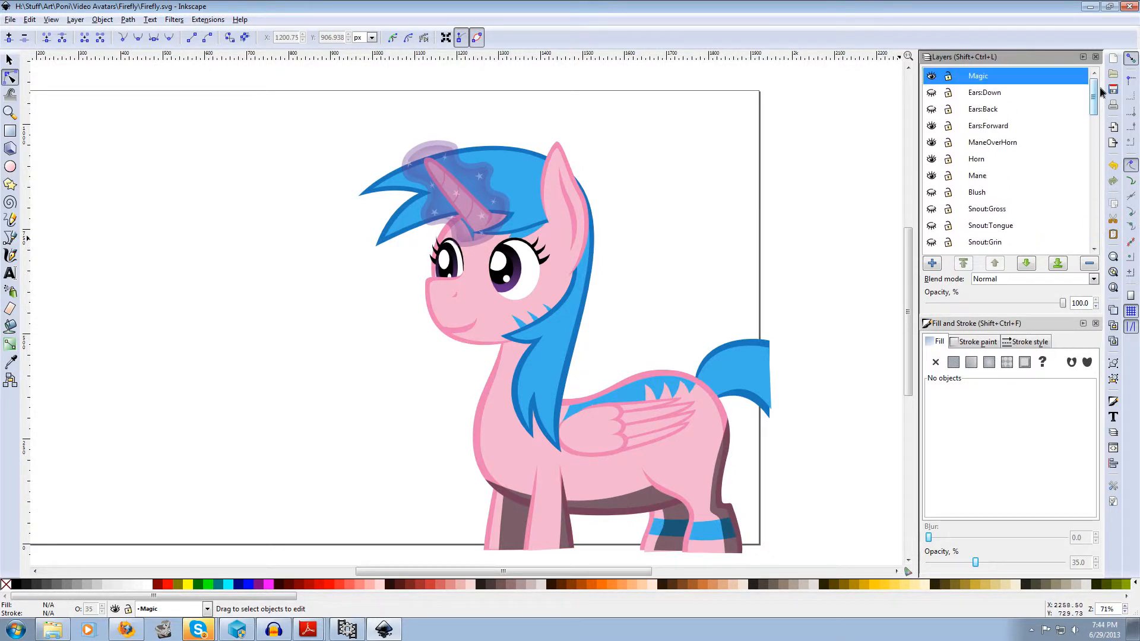
scroll(1009, 178, down, 15)
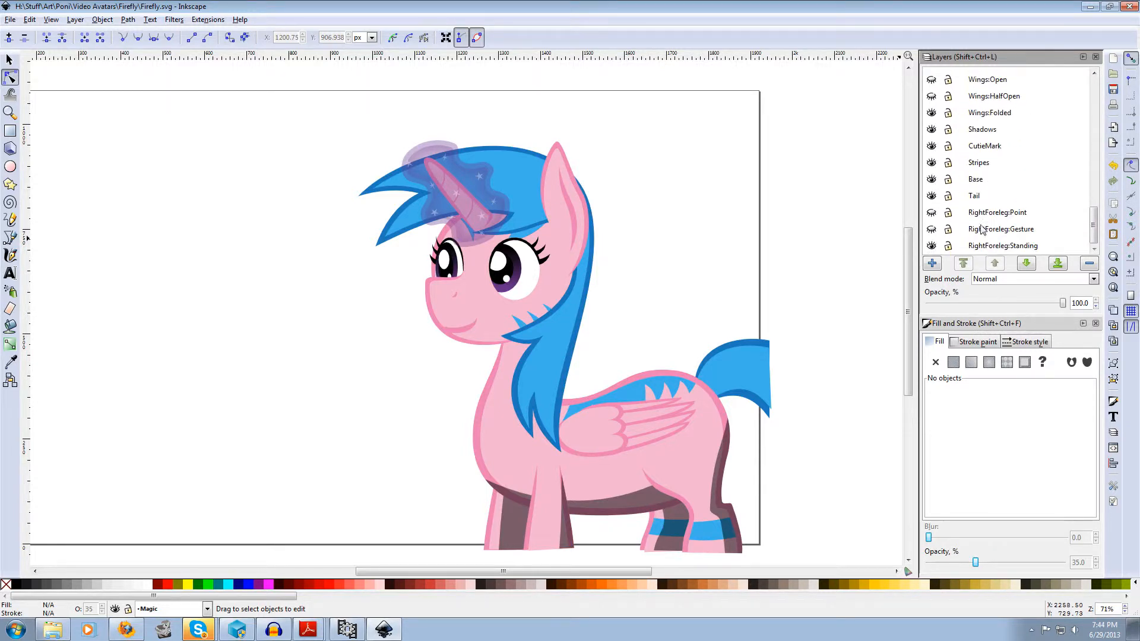
click(931, 246)
click(931, 246)
click(931, 245)
click(931, 228)
click(931, 228)
click(931, 212)
click(931, 212)
click(931, 229)
click(931, 212)
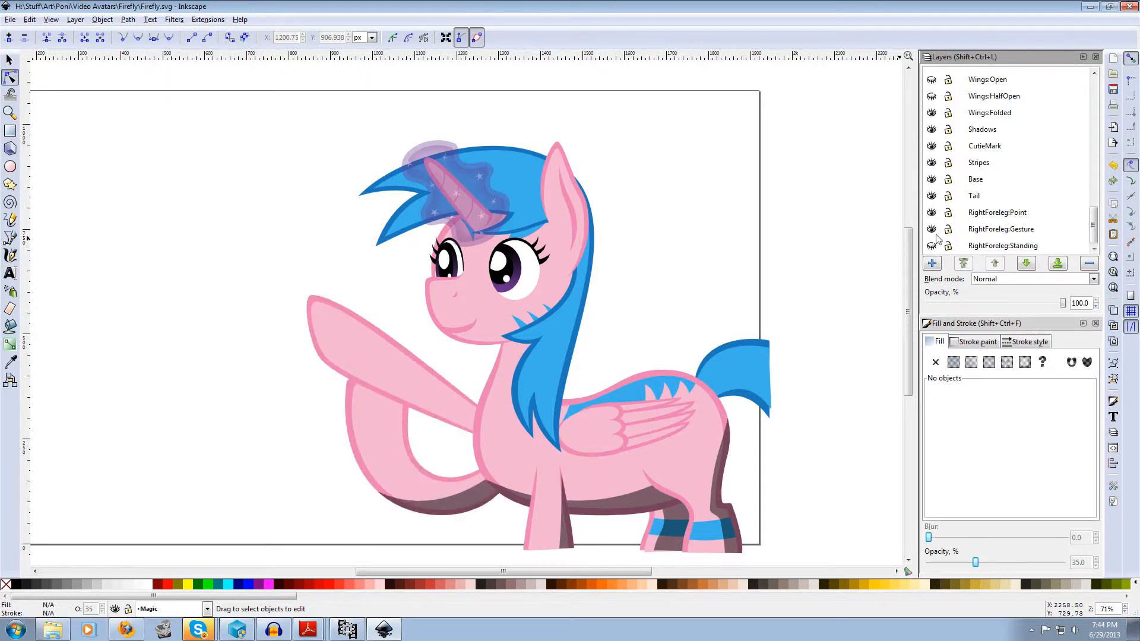
click(931, 246)
click(931, 245)
click(931, 228)
click(931, 212)
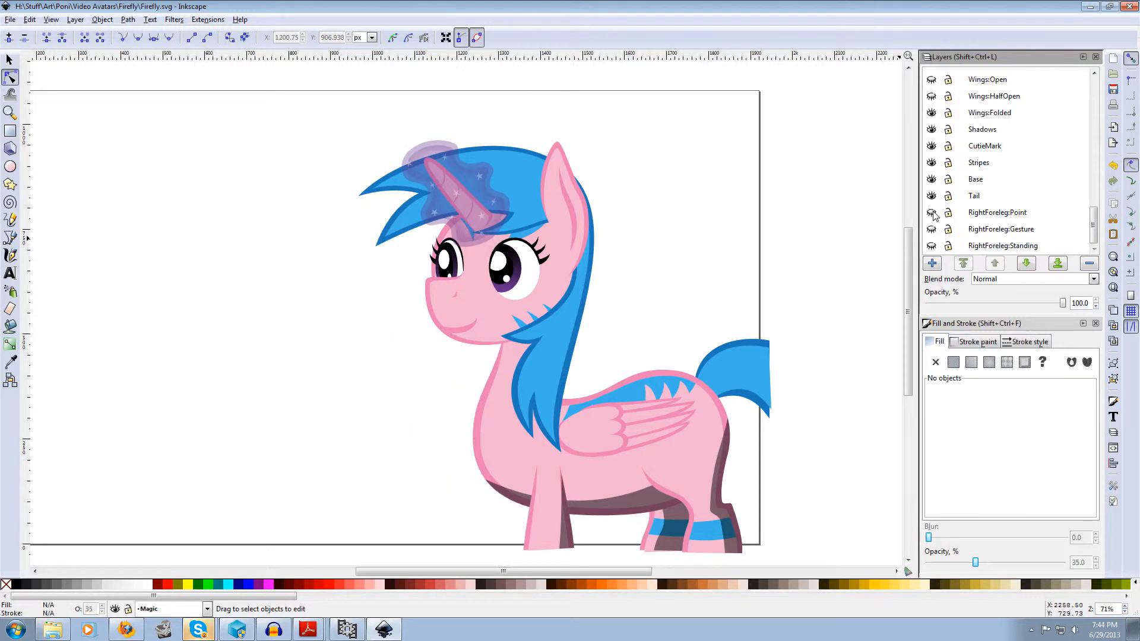
click(931, 245)
- Switch the Tail, Base and Shadows layers off and on, and preview the Wings:HalfOpen and Wings:Open layers
click(931, 195)
click(931, 195)
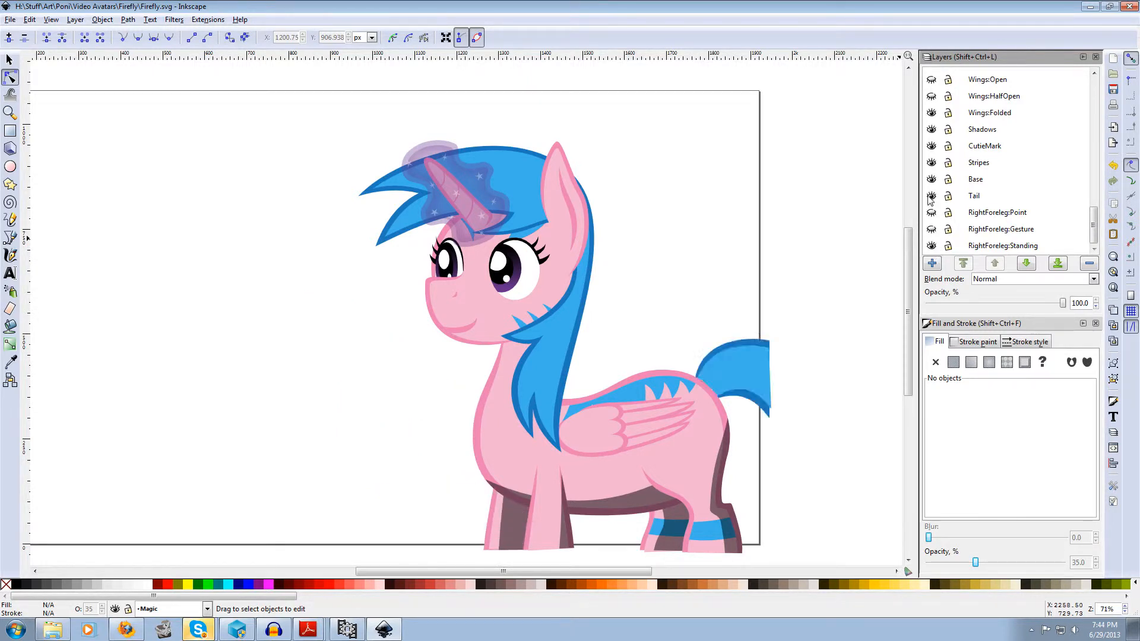
click(931, 178)
click(931, 179)
click(931, 129)
click(931, 129)
click(931, 96)
click(931, 79)
click(931, 79)
click(931, 96)
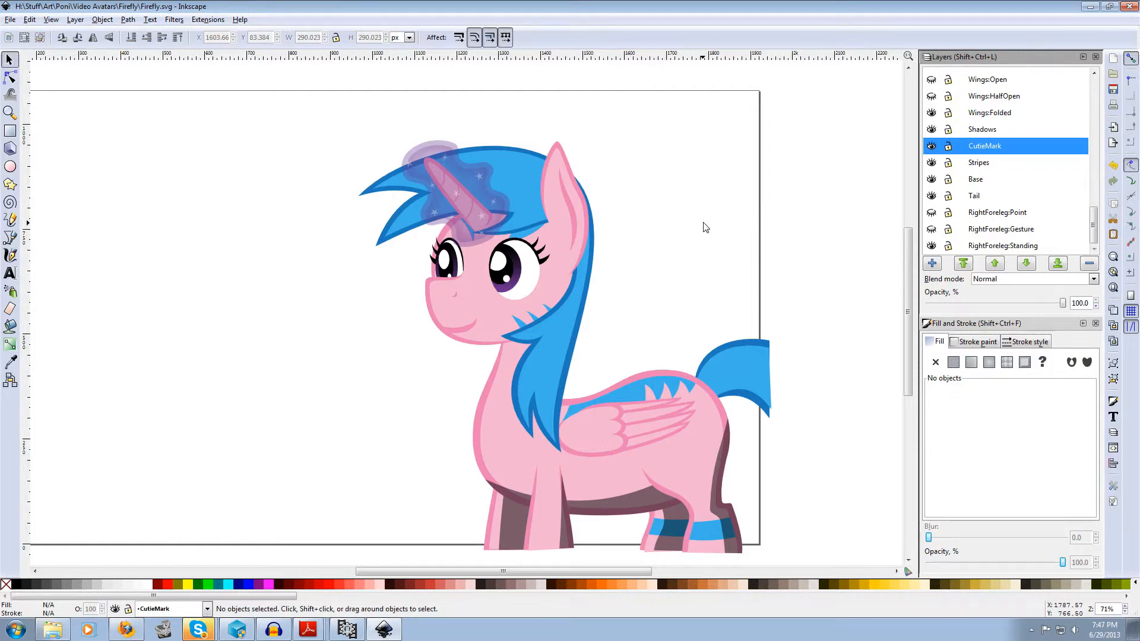
- Switch to Firefox, look through the cutie mark gallery and commission information on the deviantART page, and return to Inkscape
click(992, 248)
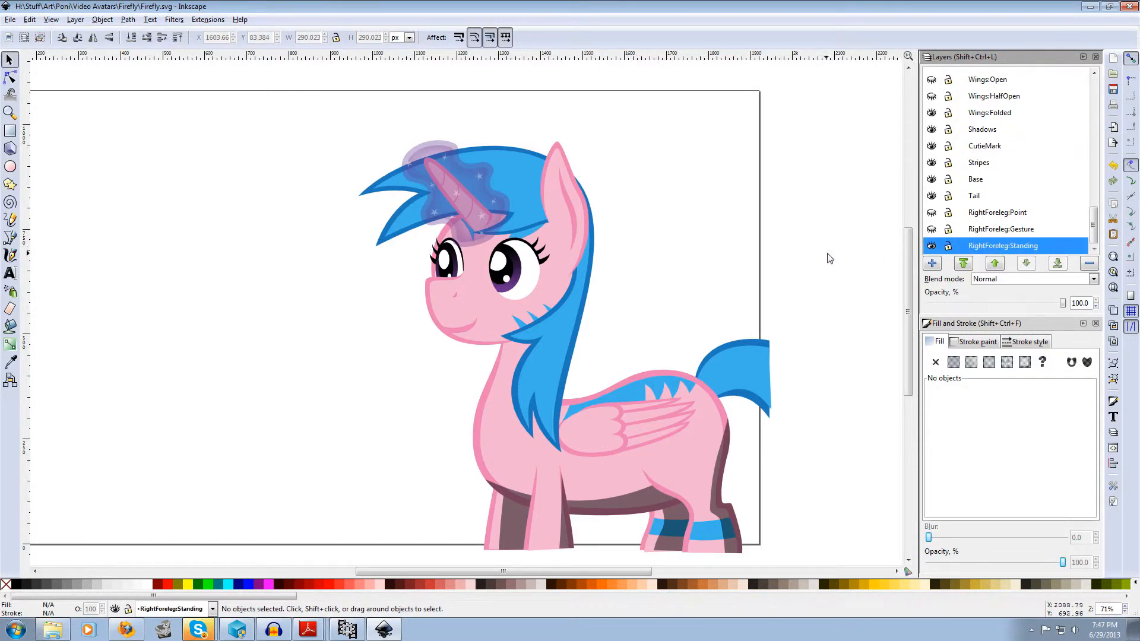
click(127, 629)
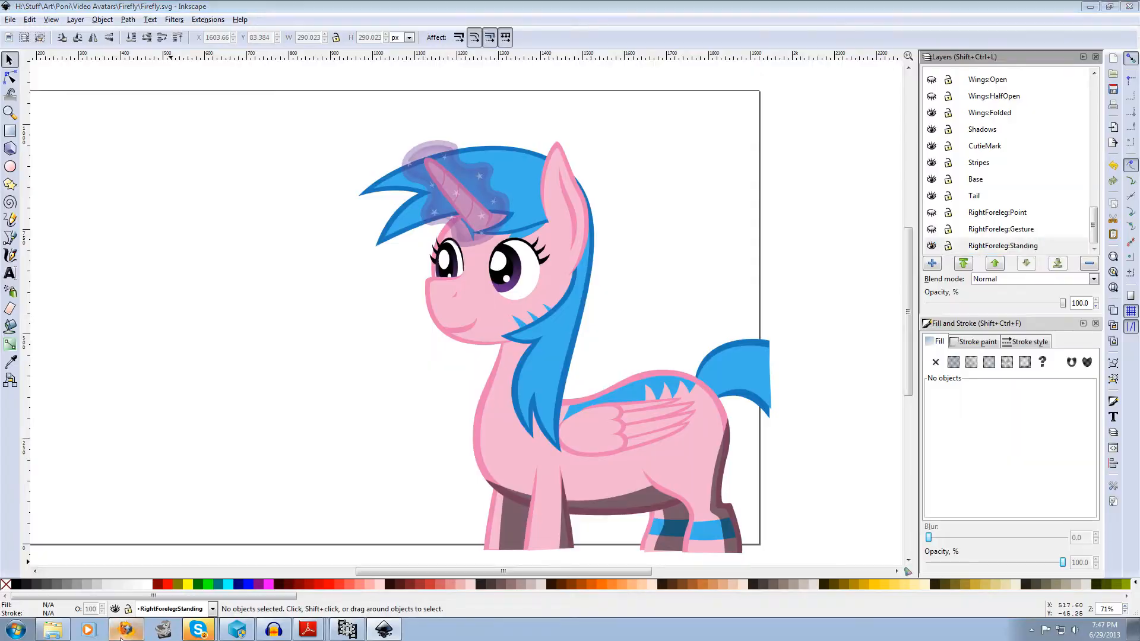
scroll(514, 286, down, 6)
scroll(693, 338, down, 3)
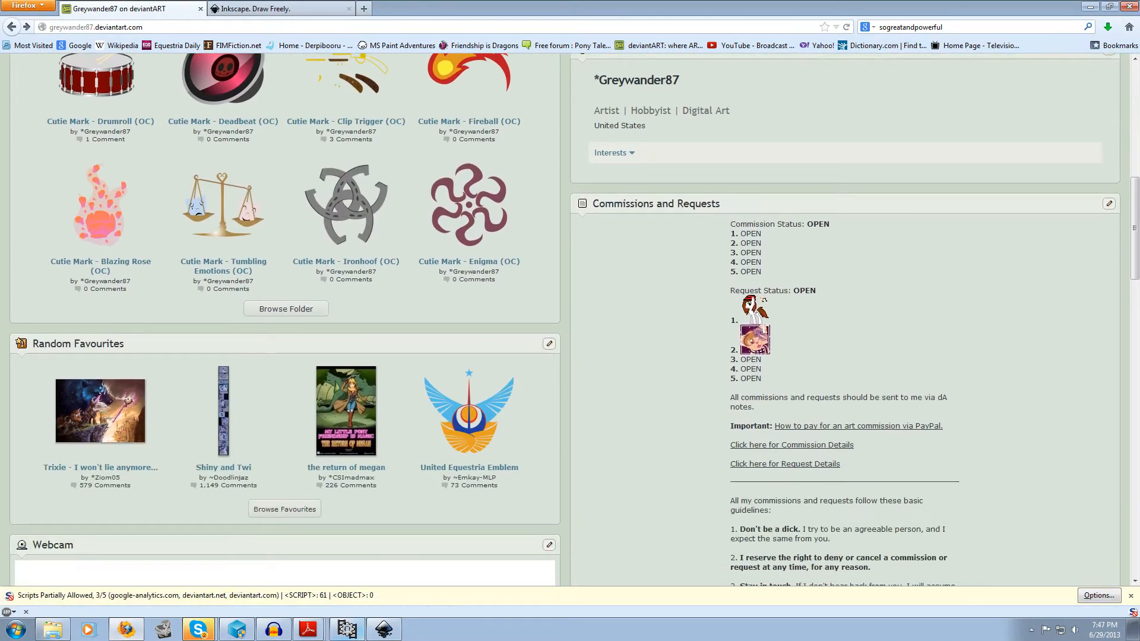
click(383, 629)
- Import CM_Firefly_G1.png from the Cutie Marks folder into the CutieMark layer as an embedded image
click(978, 147)
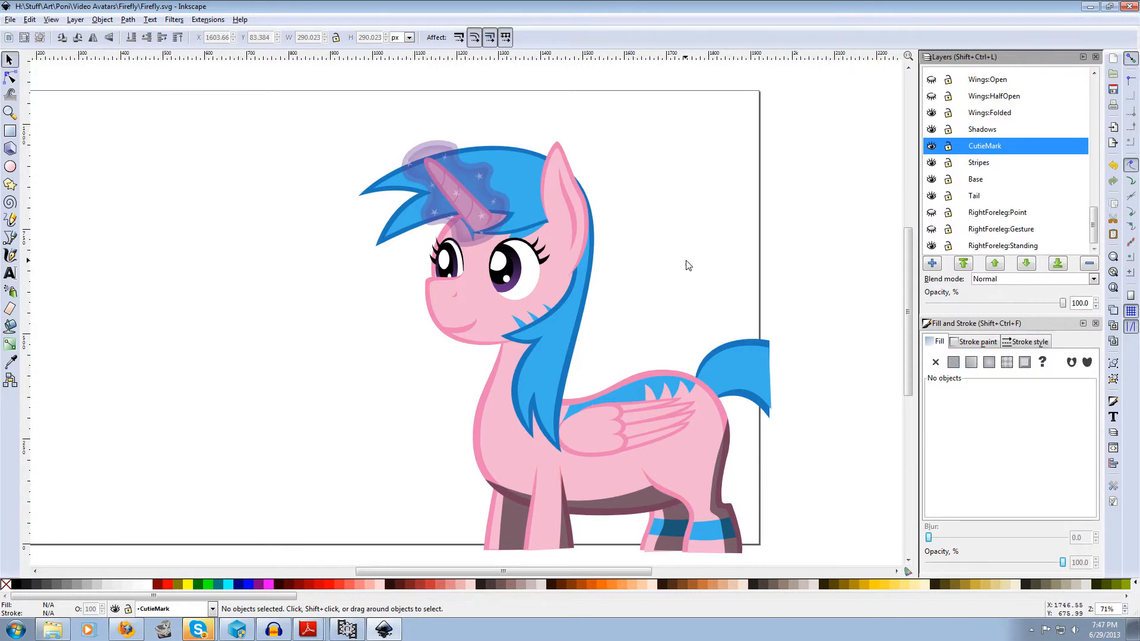
click(9, 20)
click(30, 131)
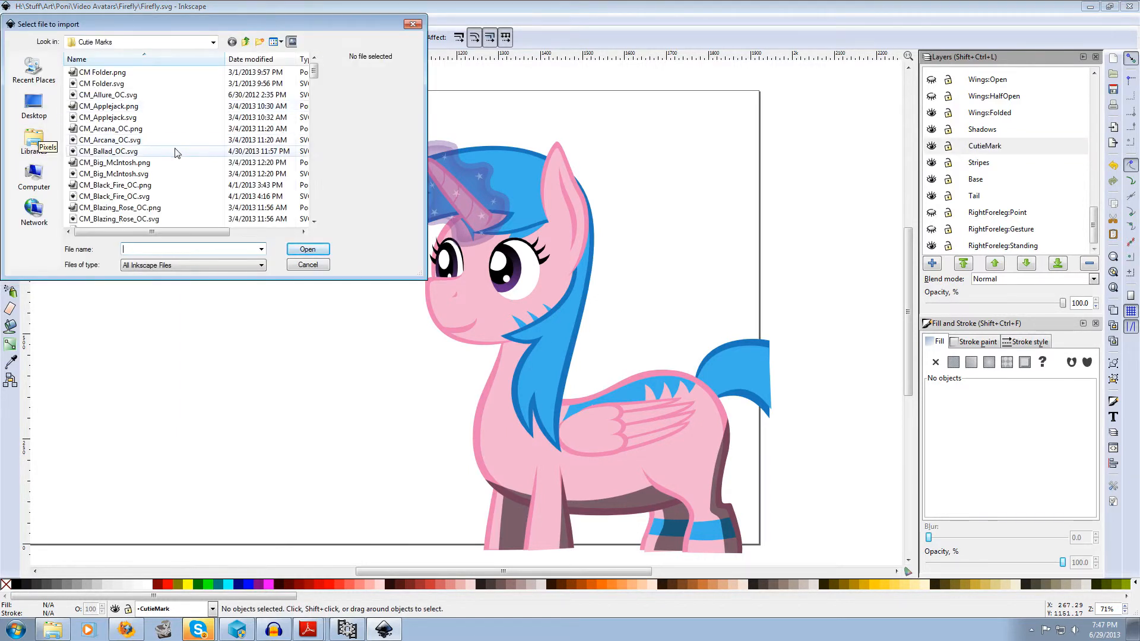
click(154, 165)
scroll(156, 171, down, 7)
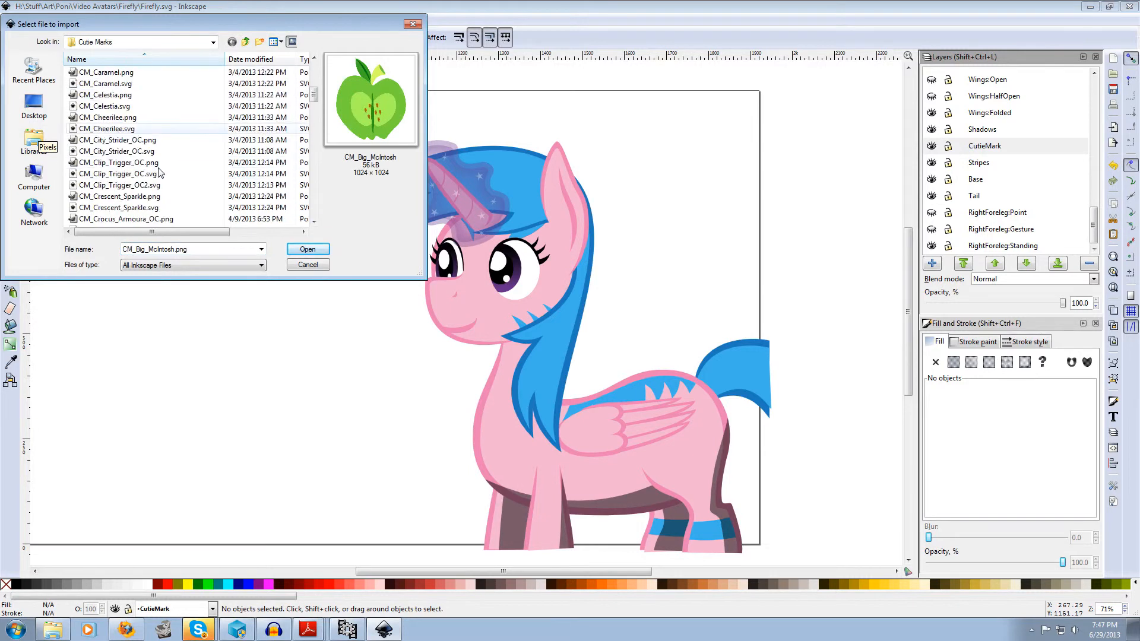
scroll(158, 172, down, 1)
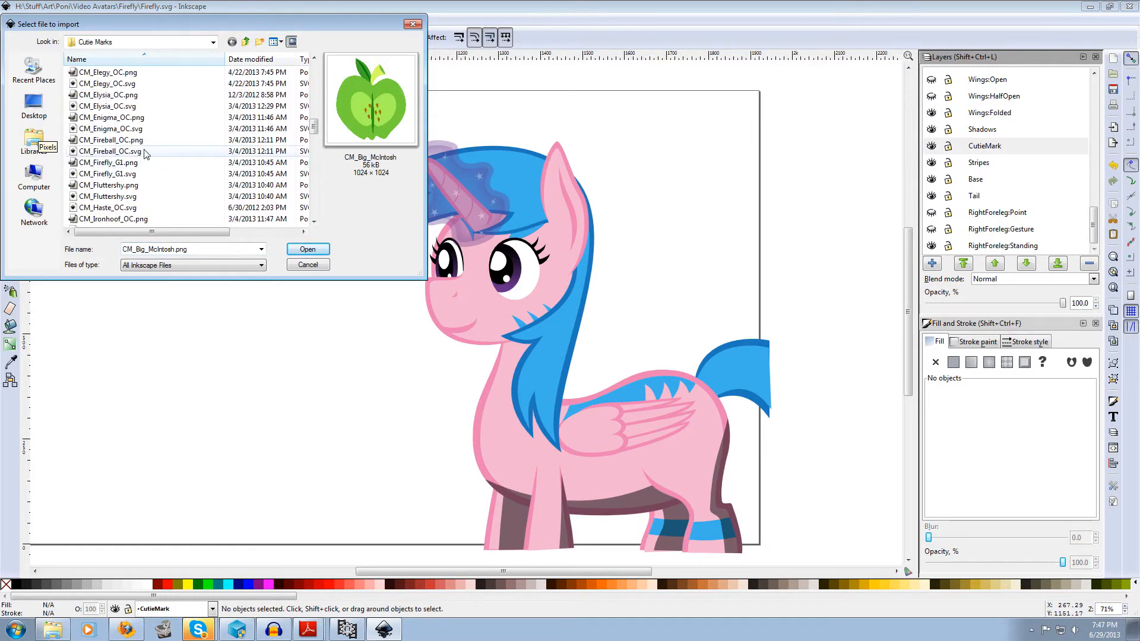
click(144, 163)
double_click(145, 164)
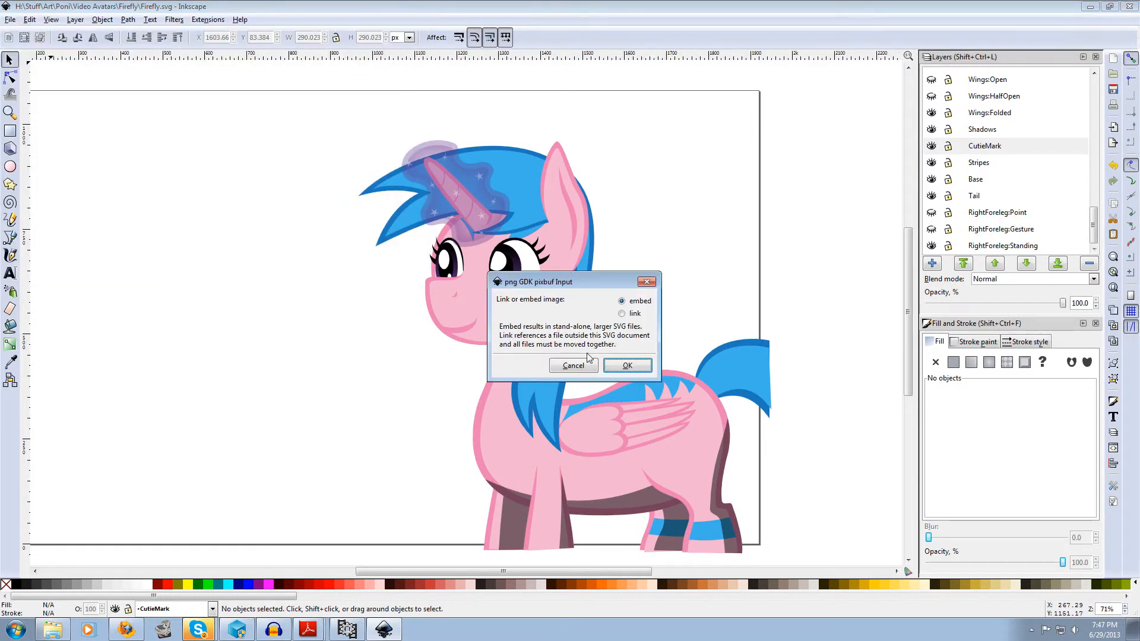
click(633, 307)
click(628, 365)
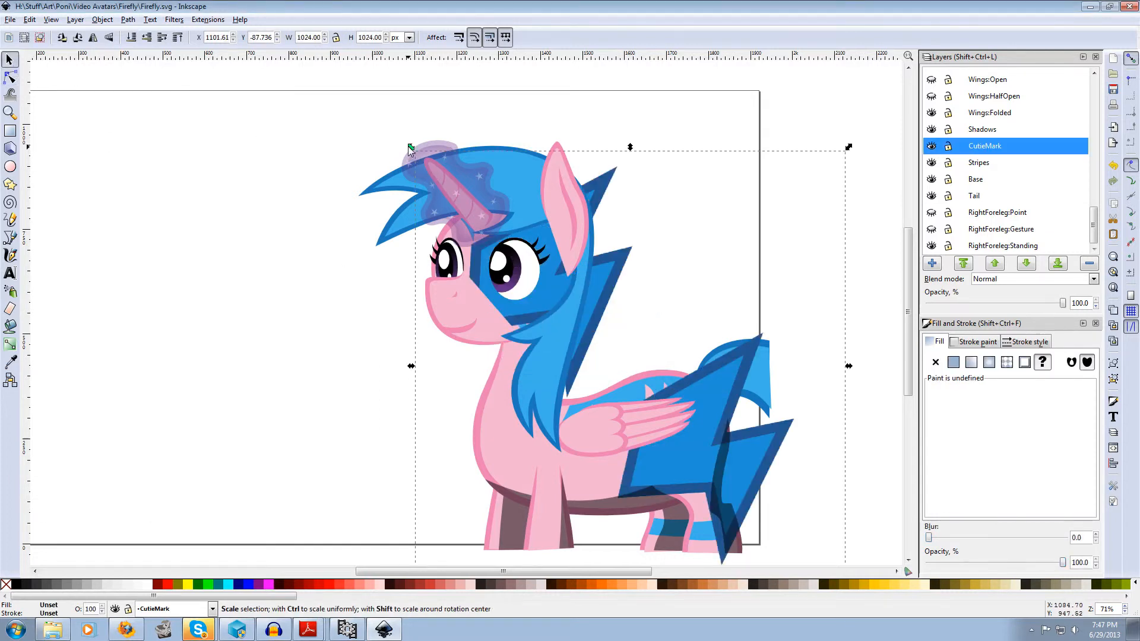
- Scale the cutie mark image down to about 184 px square, place it on the pony's flank, and save the document
drag(408, 146, 660, 424)
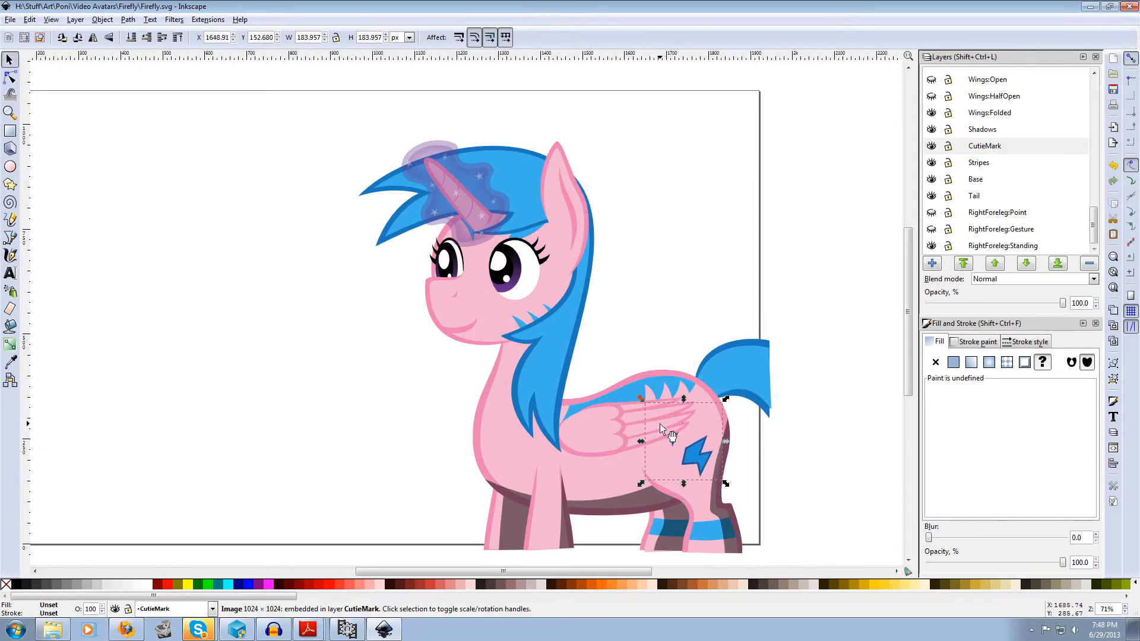
click(721, 238)
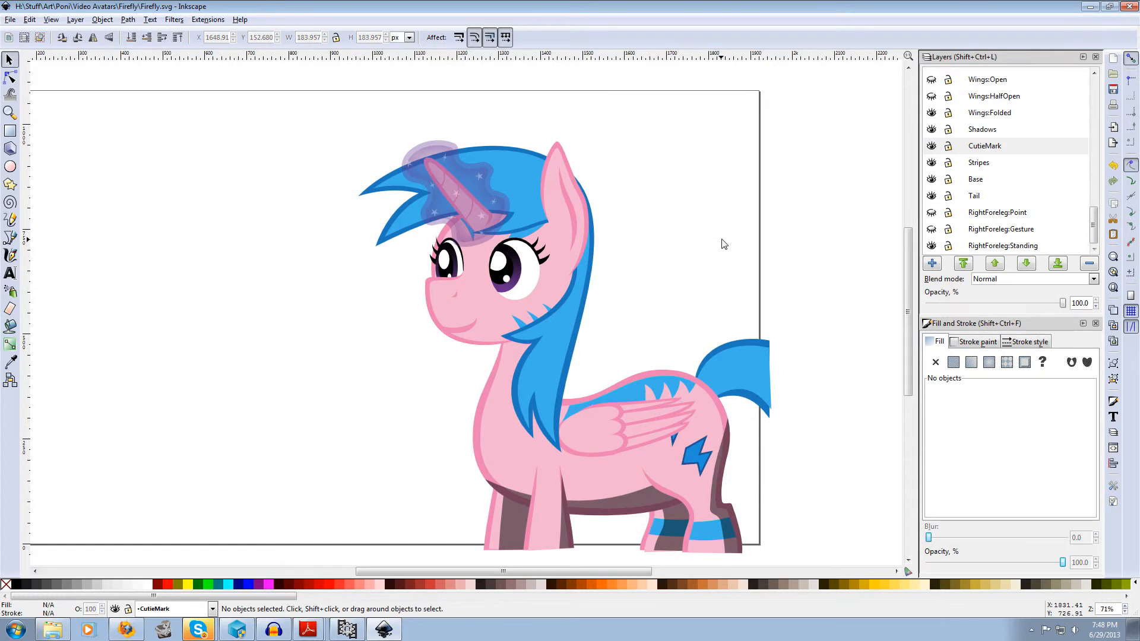
click(1114, 90)
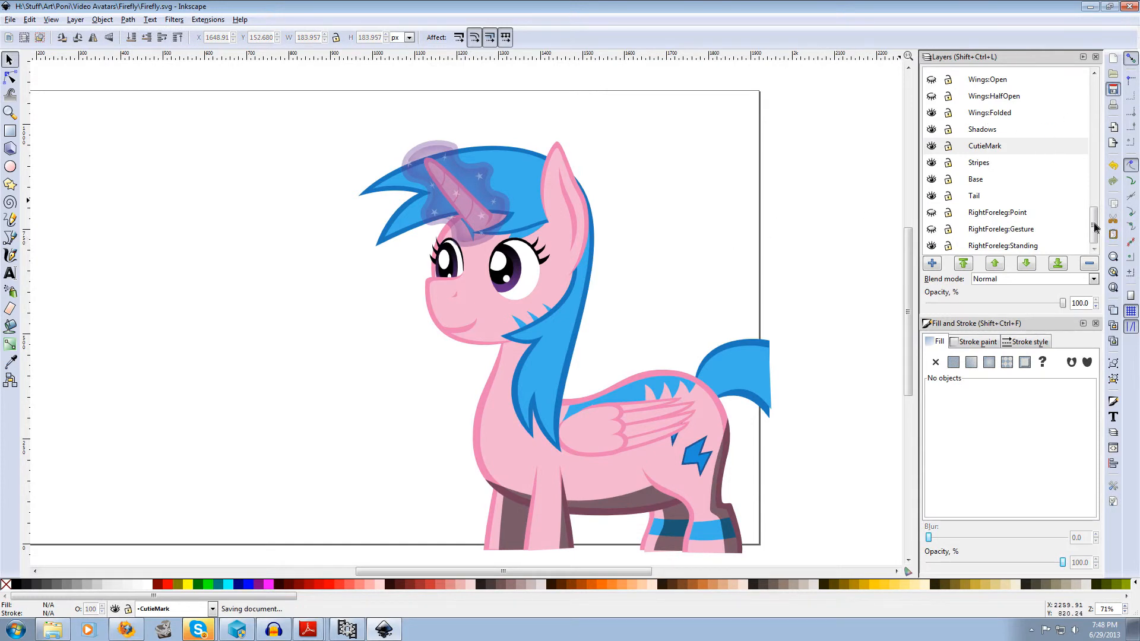
- Hide the Magic layer and open the bitmap export settings for the page
drag(1097, 229, 1098, 89)
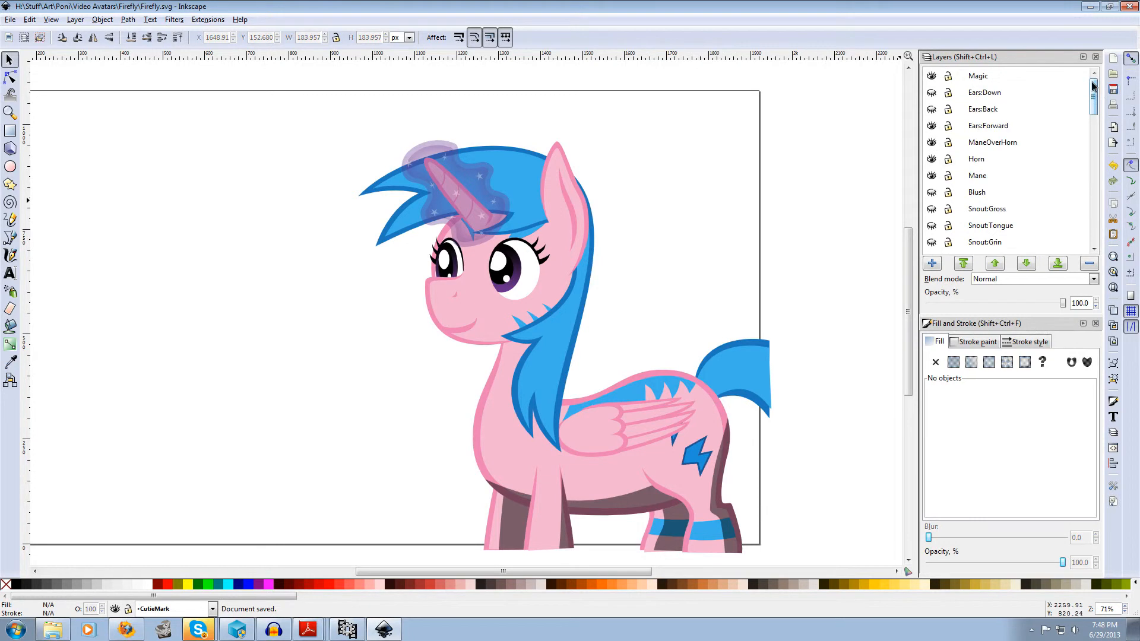
click(931, 77)
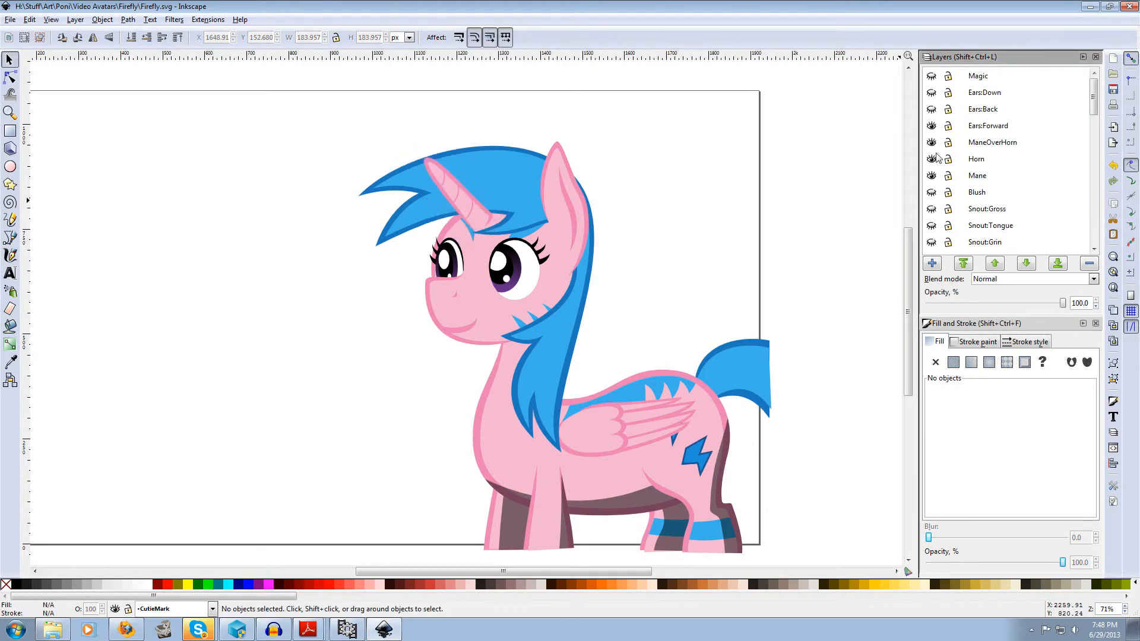
click(10, 21)
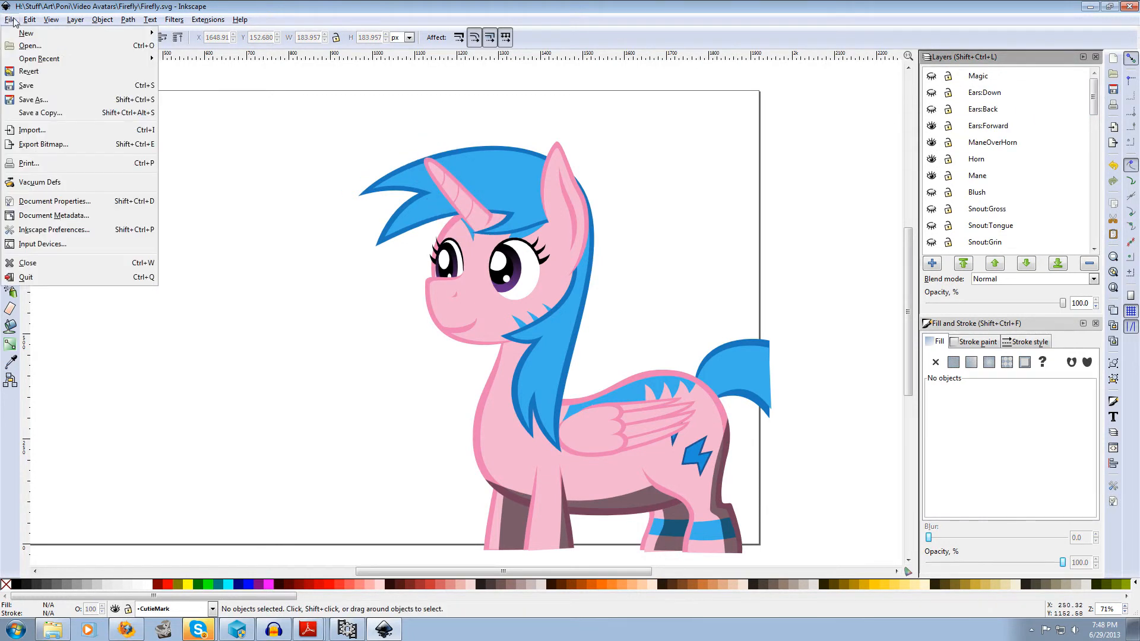
click(41, 146)
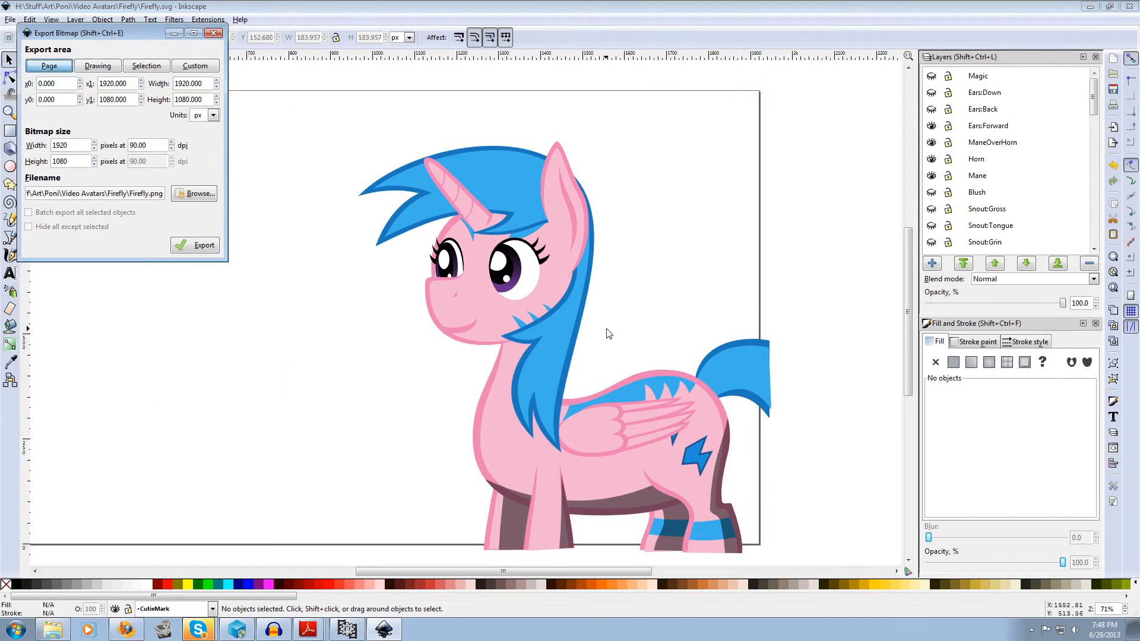
scroll(636, 328, left, 4)
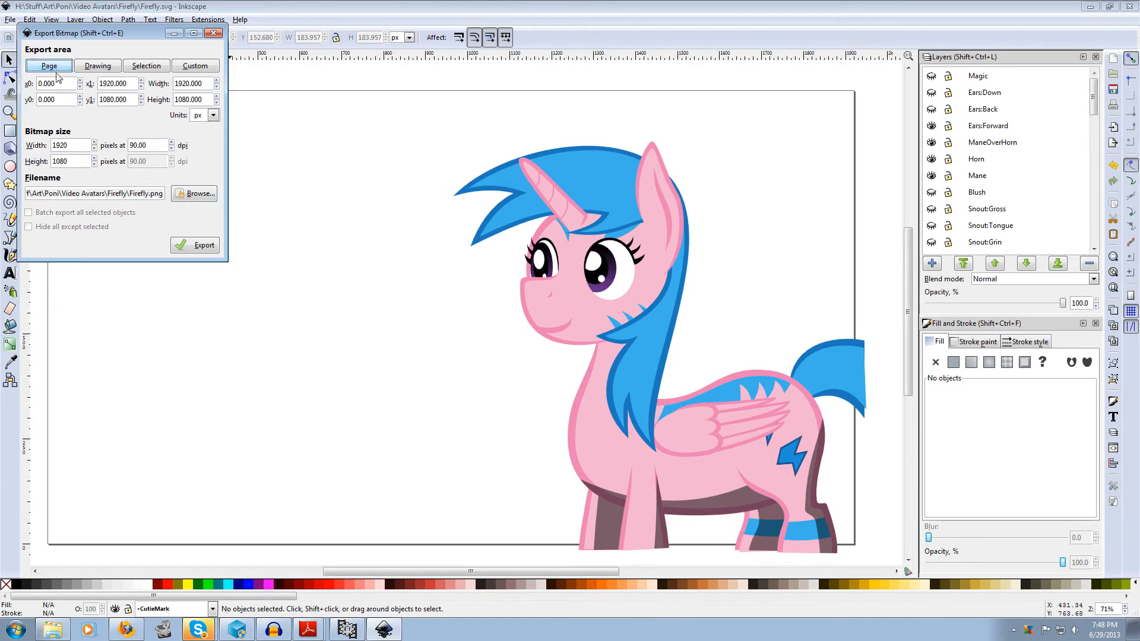
click(151, 144)
- Export the page as Normal.png at 1920 x 1080 pixels into the Firefly folder inside Video Avatars
click(197, 195)
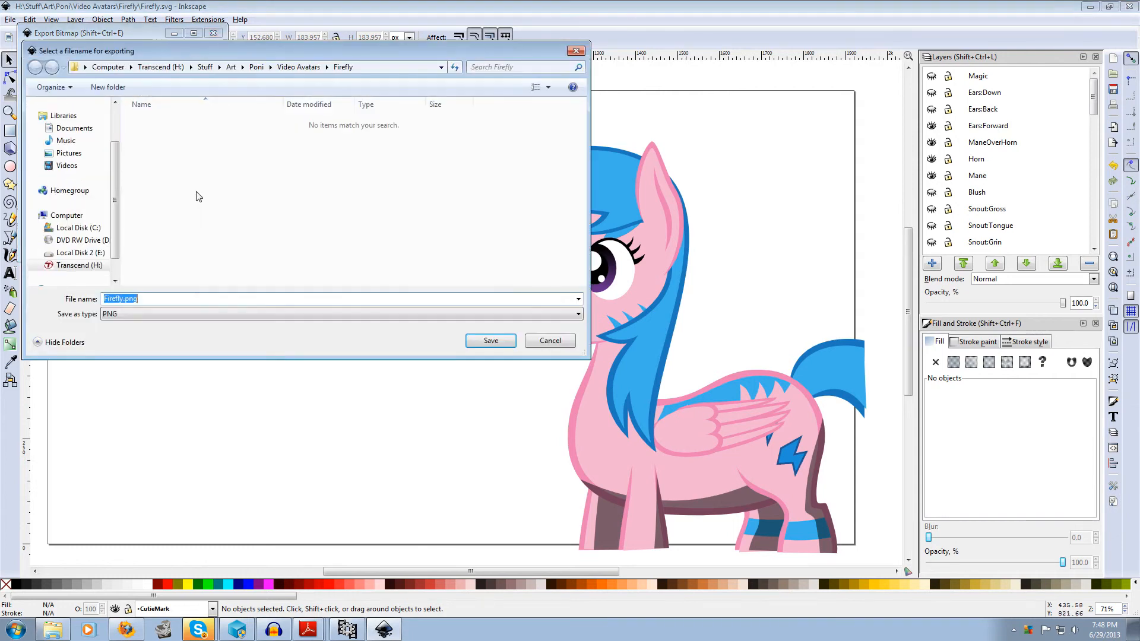
click(303, 68)
double_click(158, 132)
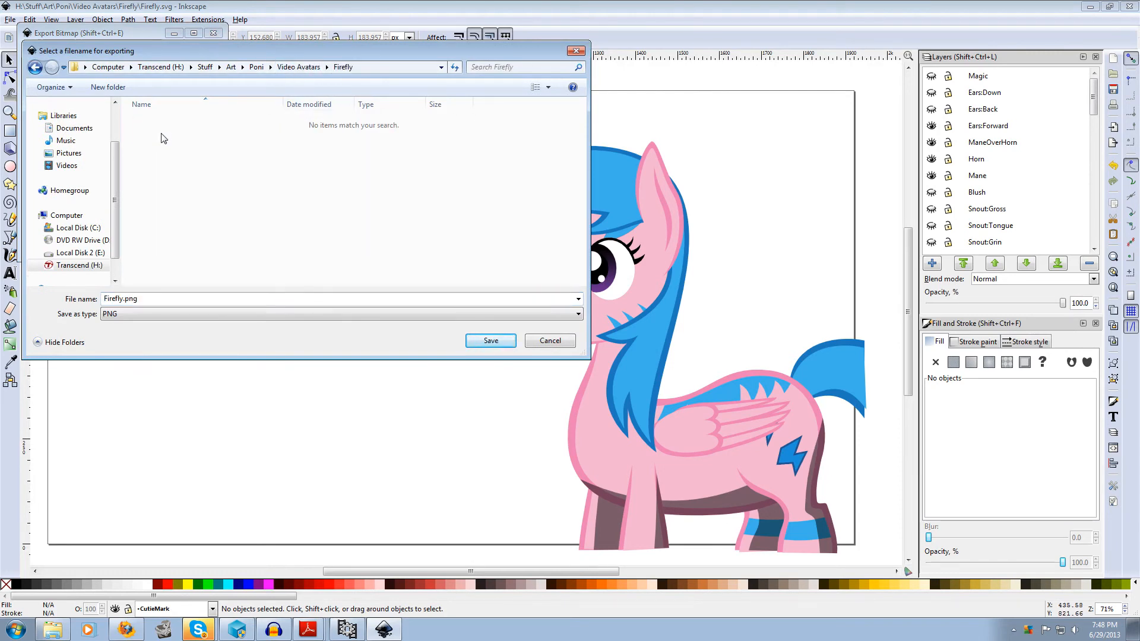
double_click(113, 300)
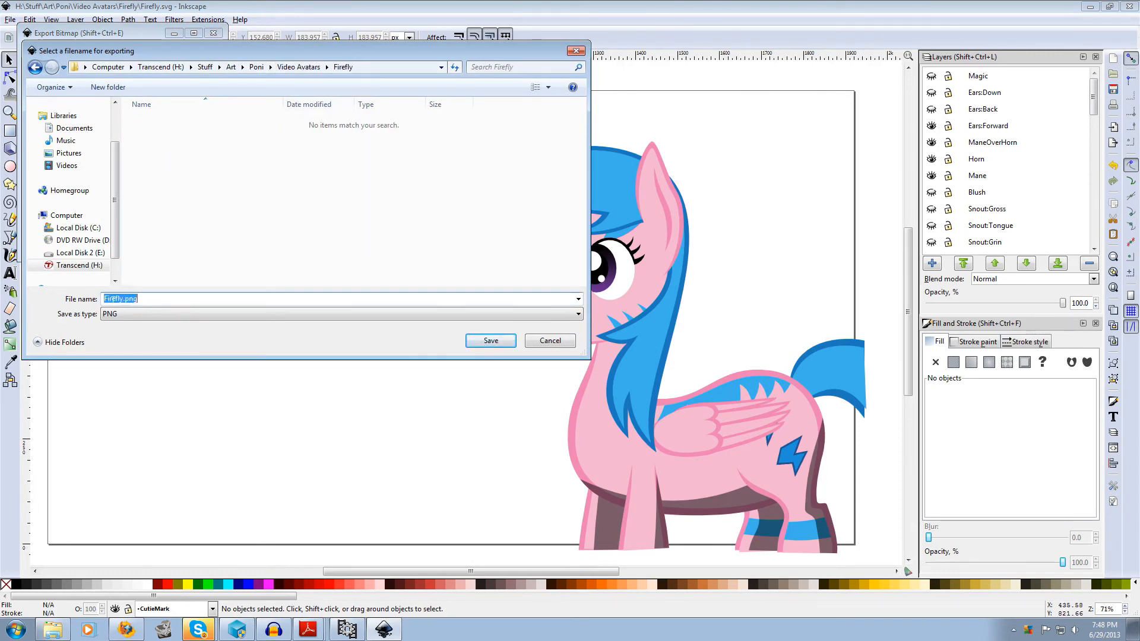
text(NOrma)
key(BackSpace)
key(BackSpace)
key(BackSpace)
key(BackSpace)
text(ormal)
click(475, 340)
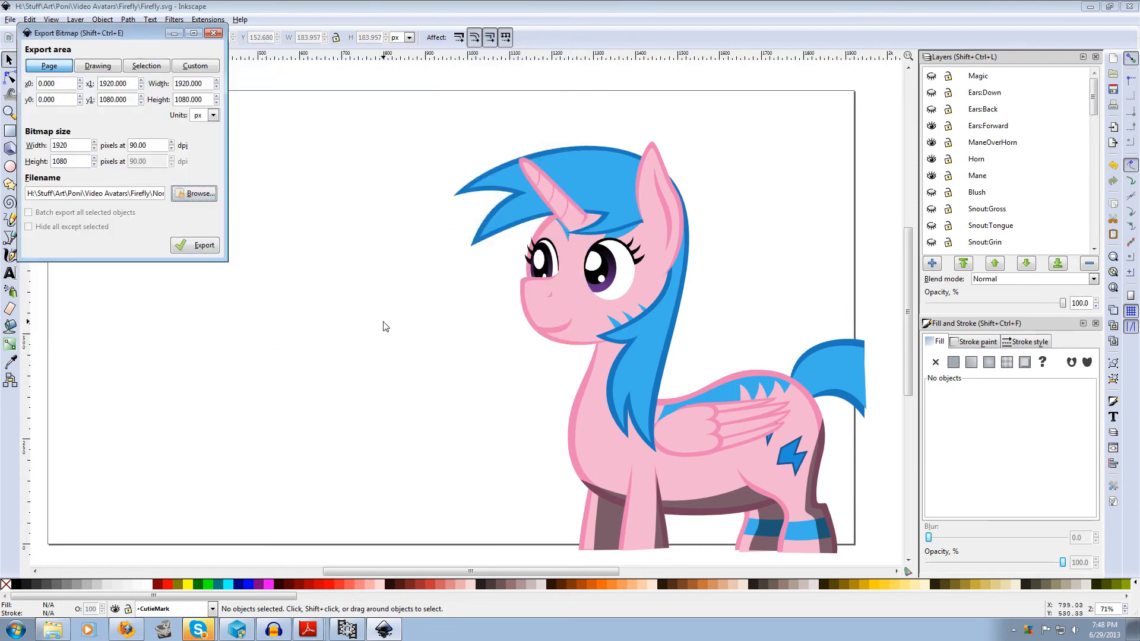
click(188, 249)
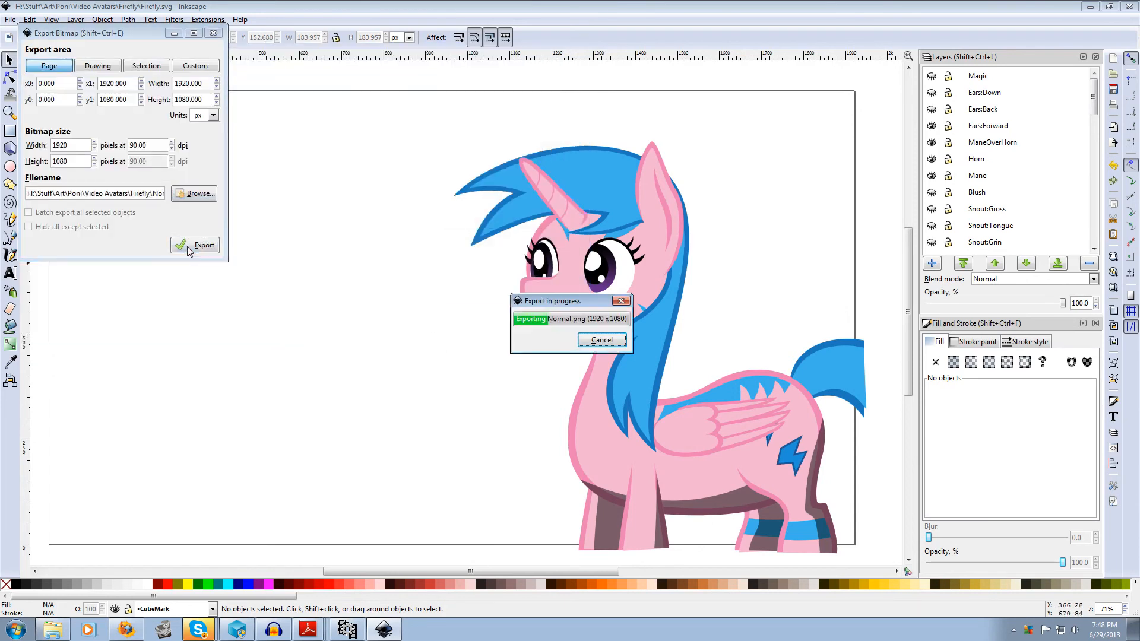